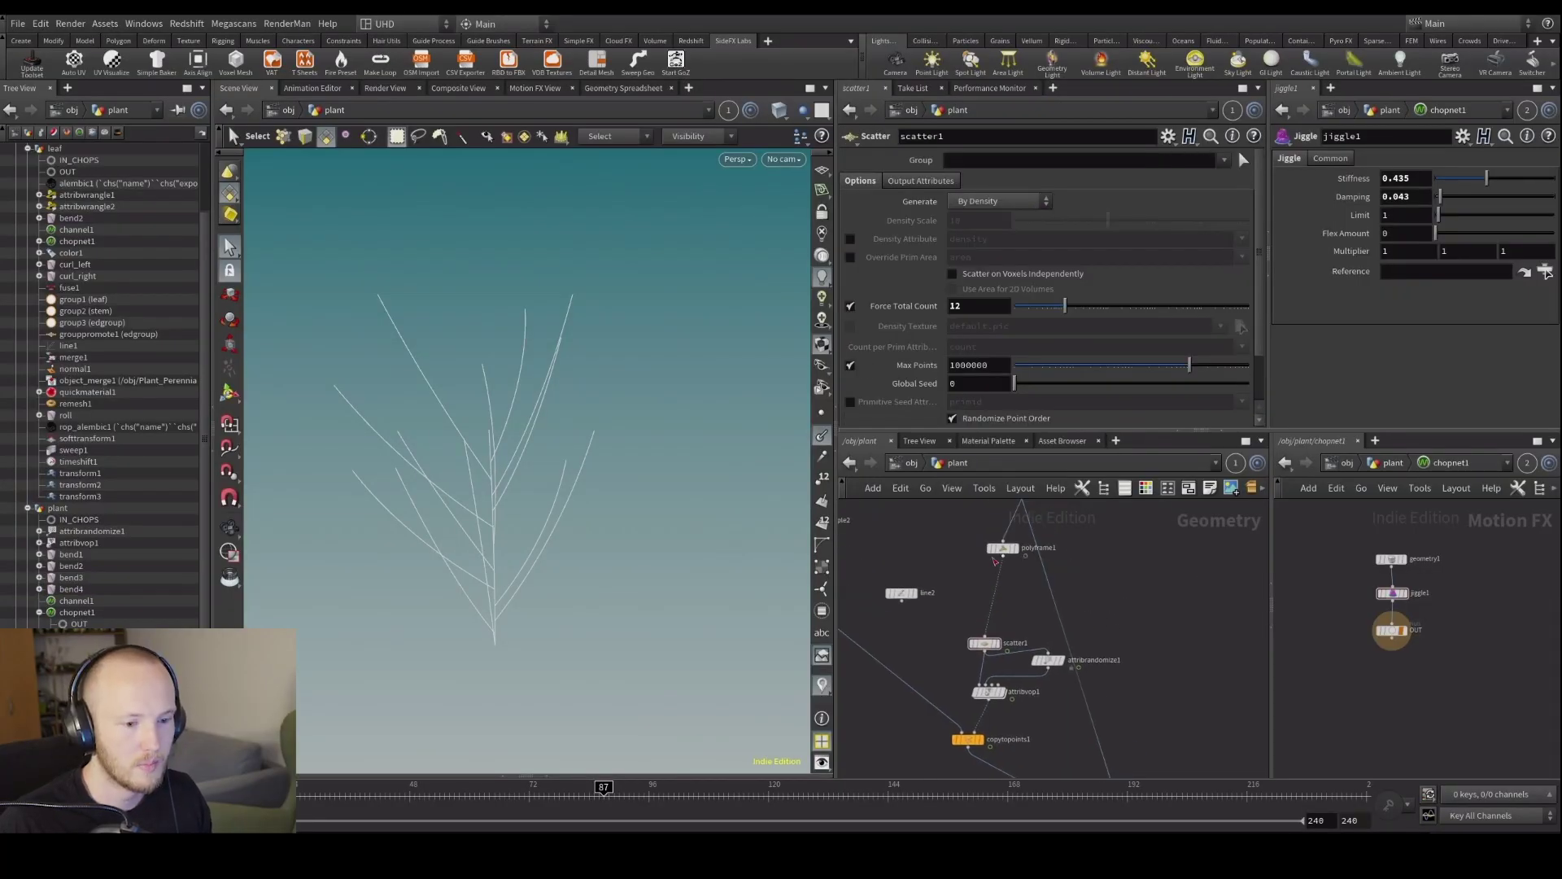
Inspect the polyframe1 node's point attributes in the geometry spreadsheet, sorted by curveu.
click(1004, 548)
click(1018, 547)
click(620, 88)
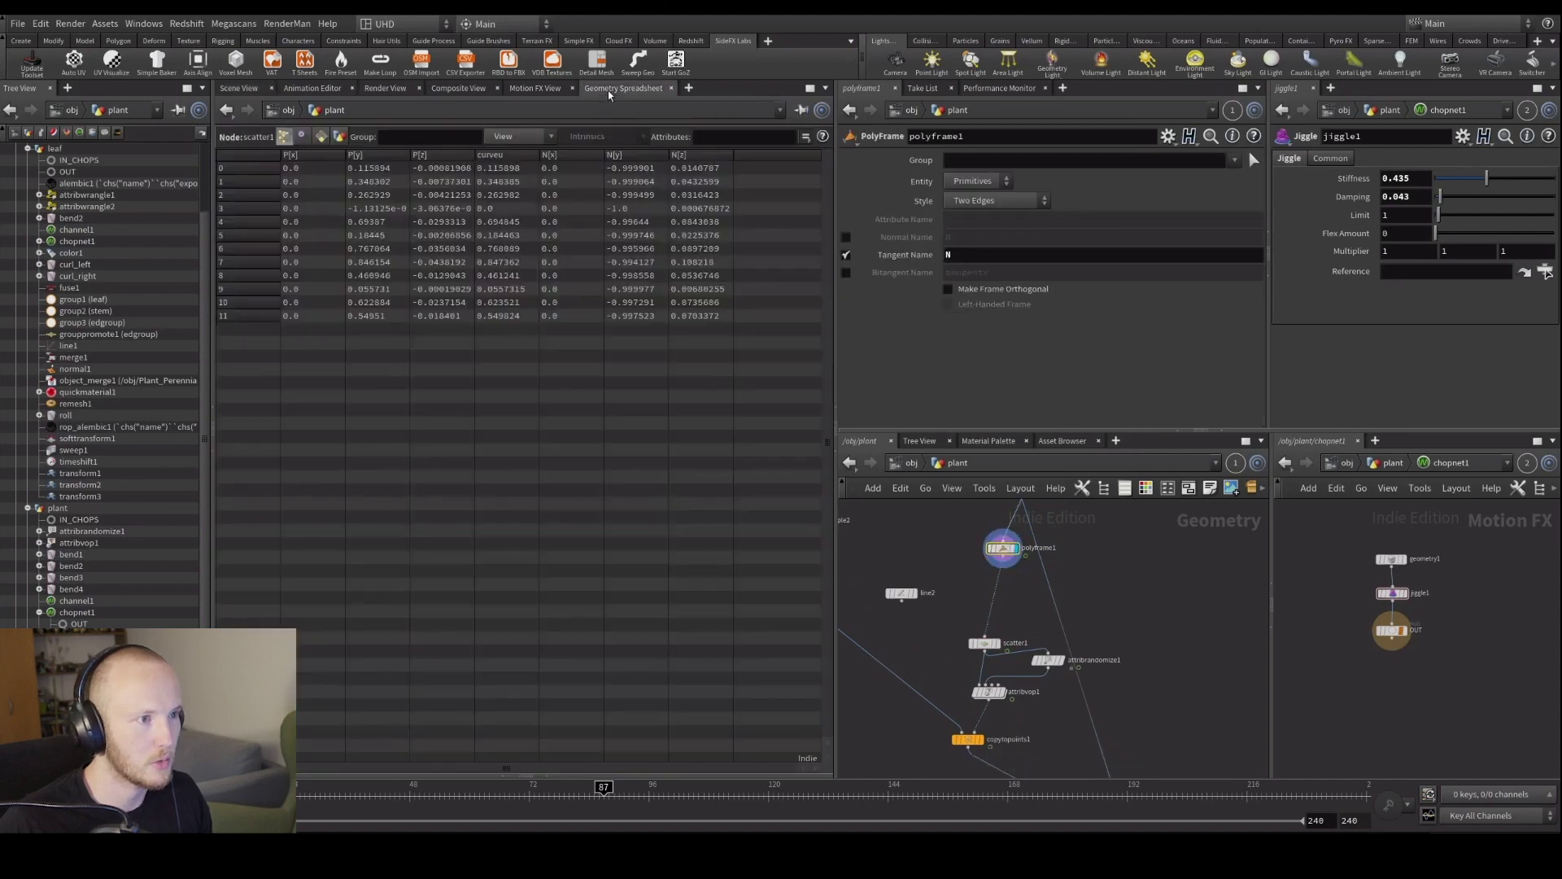
click(505, 159)
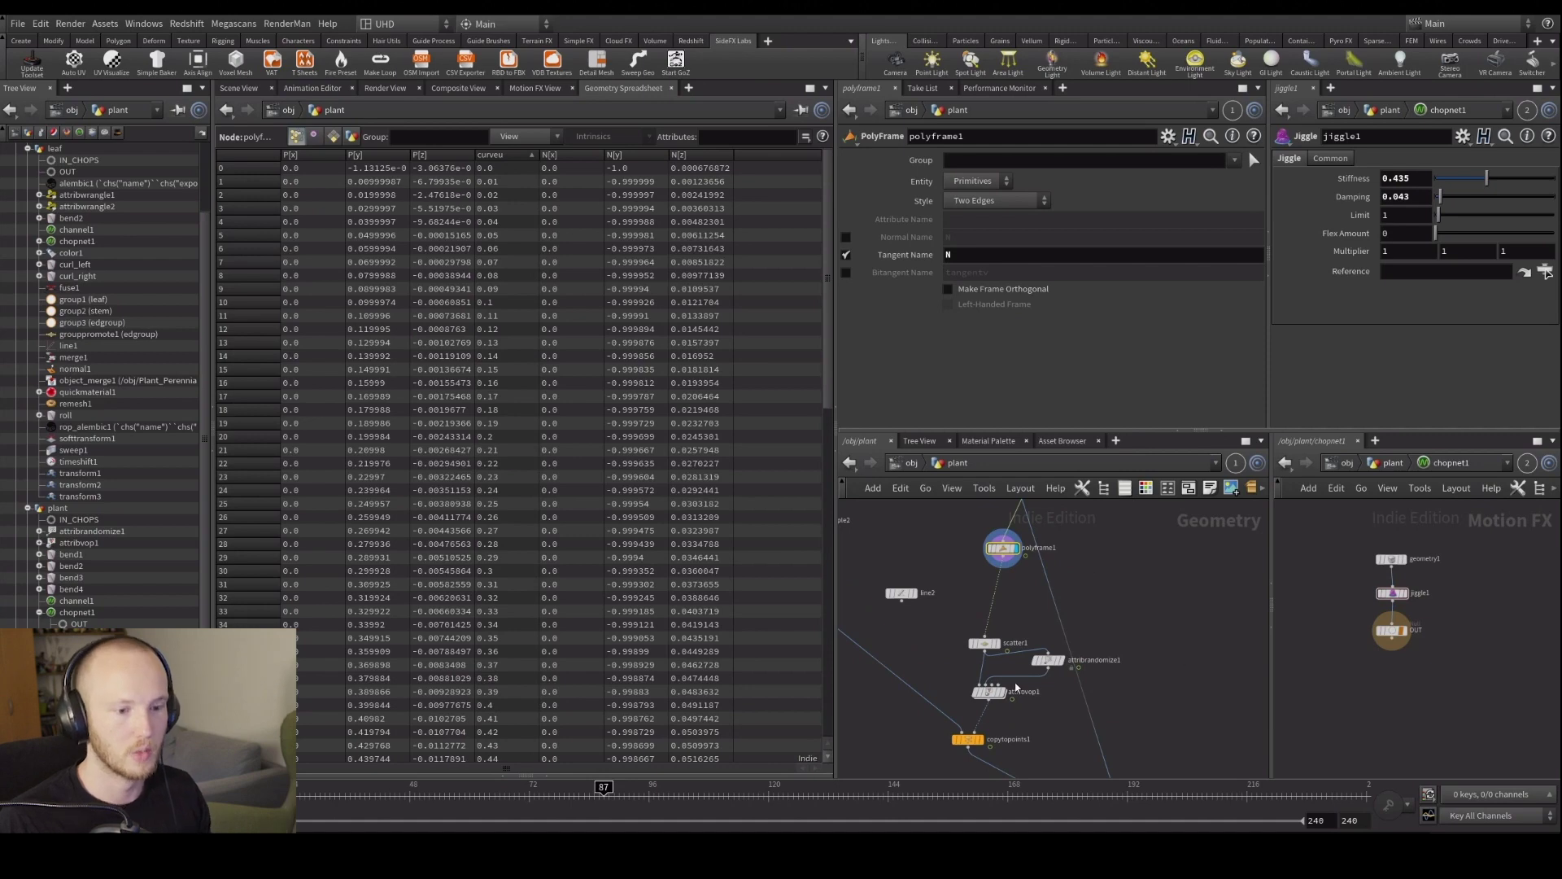
Delete the unconnected line node beside the polyframe and scatter nodes.
middle_drag(935, 569, 911, 743)
middle_drag(915, 517, 909, 567)
middle_click(974, 575)
click(883, 587)
key(Delete)
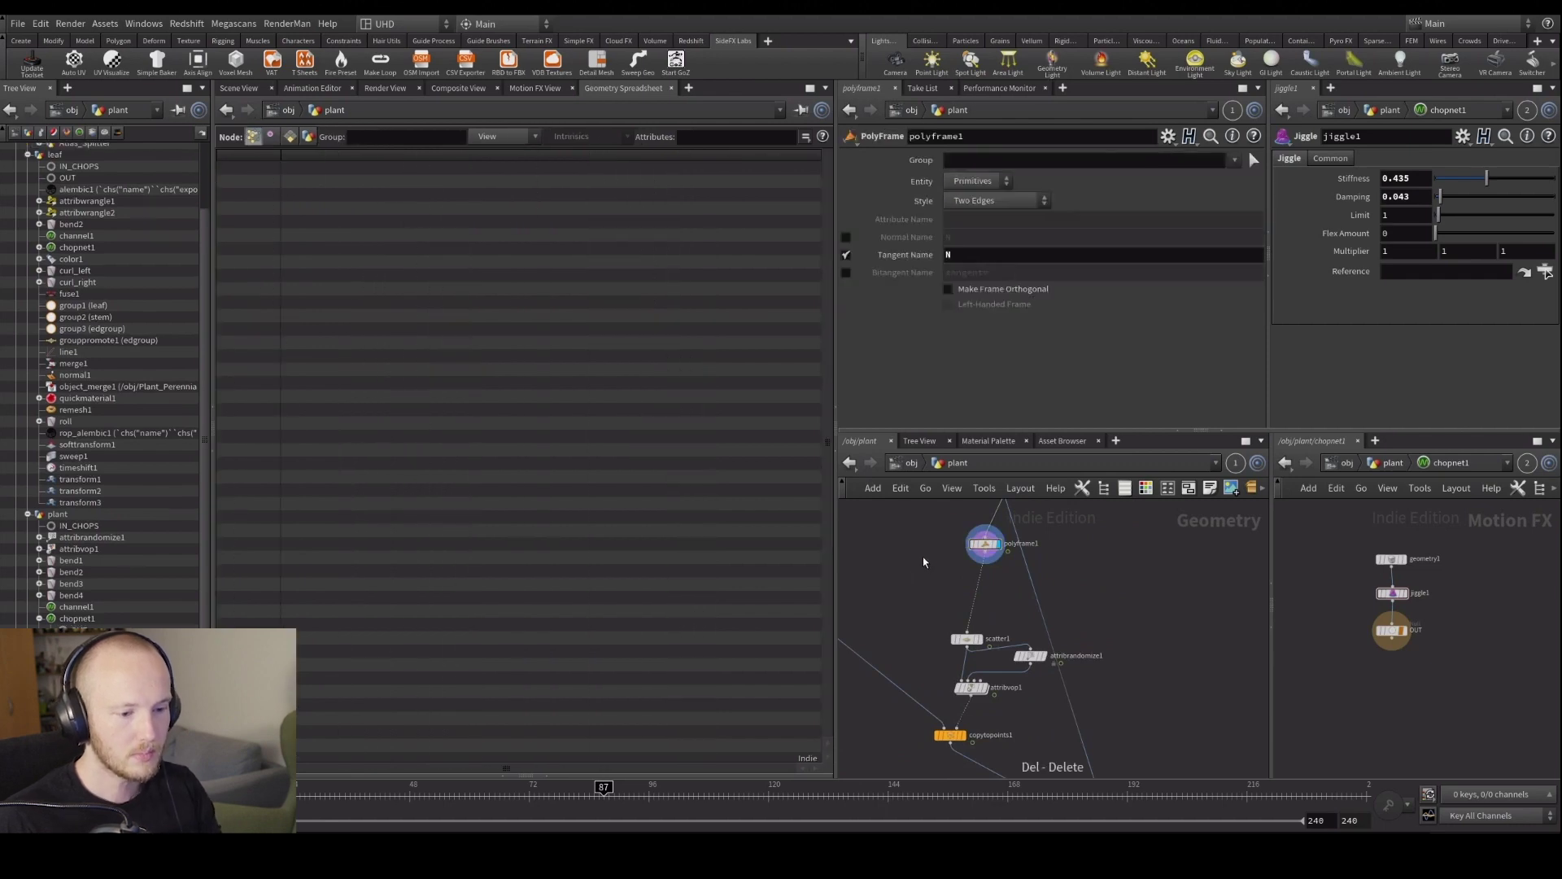
Insert an Attribute Wrangle between polyframe1 and scatter1 and make it the displayed node.
scroll(924, 558, up, 4)
key(Tab)
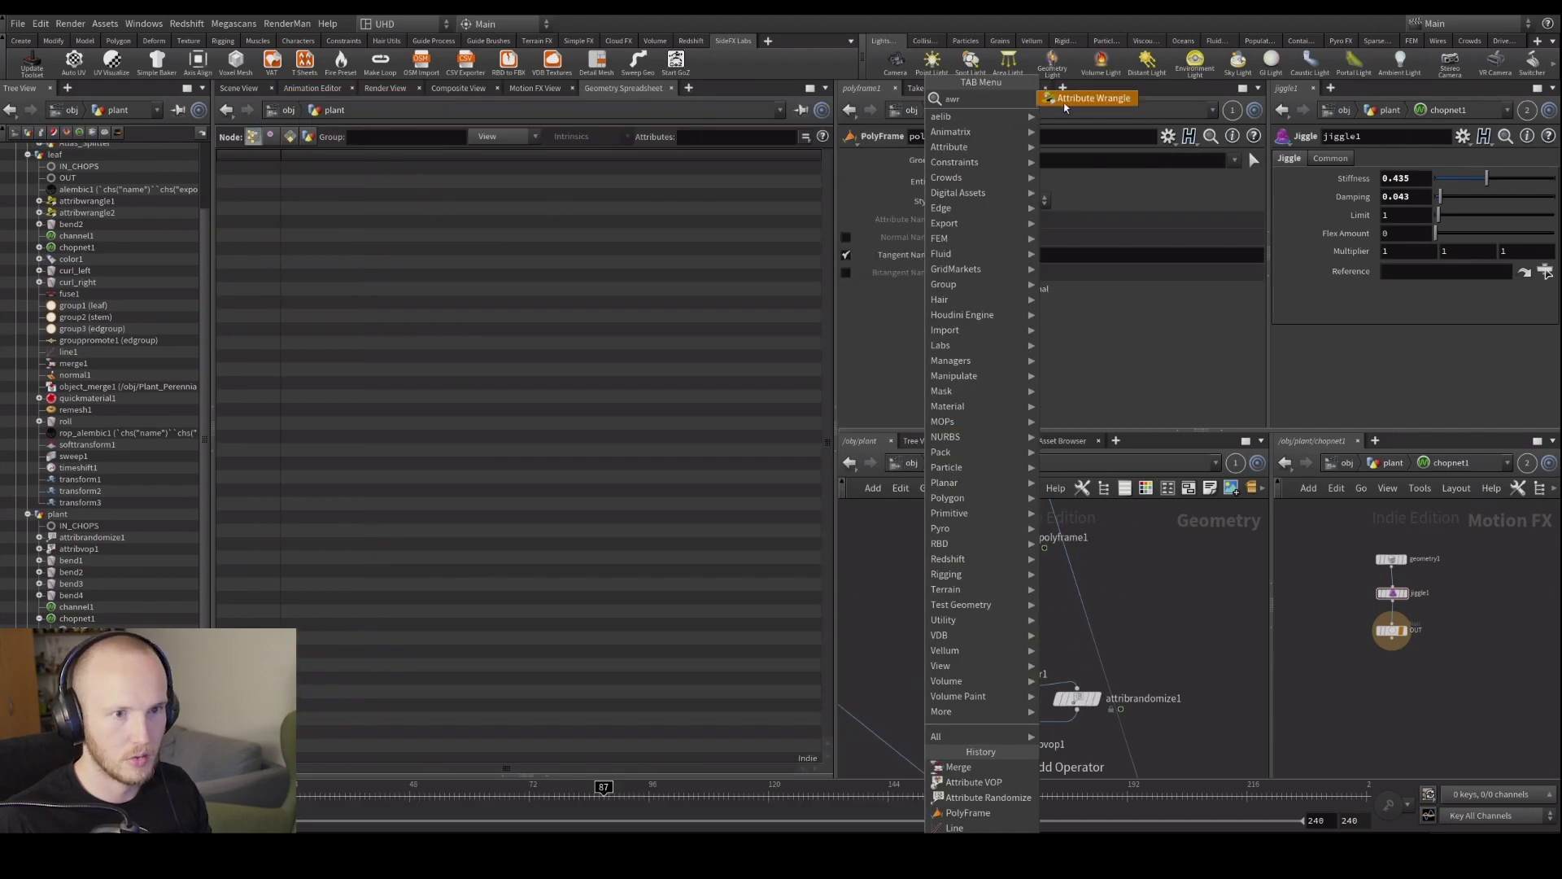
text(wrangle)
key(Return)
click(1009, 594)
drag(1009, 598, 994, 594)
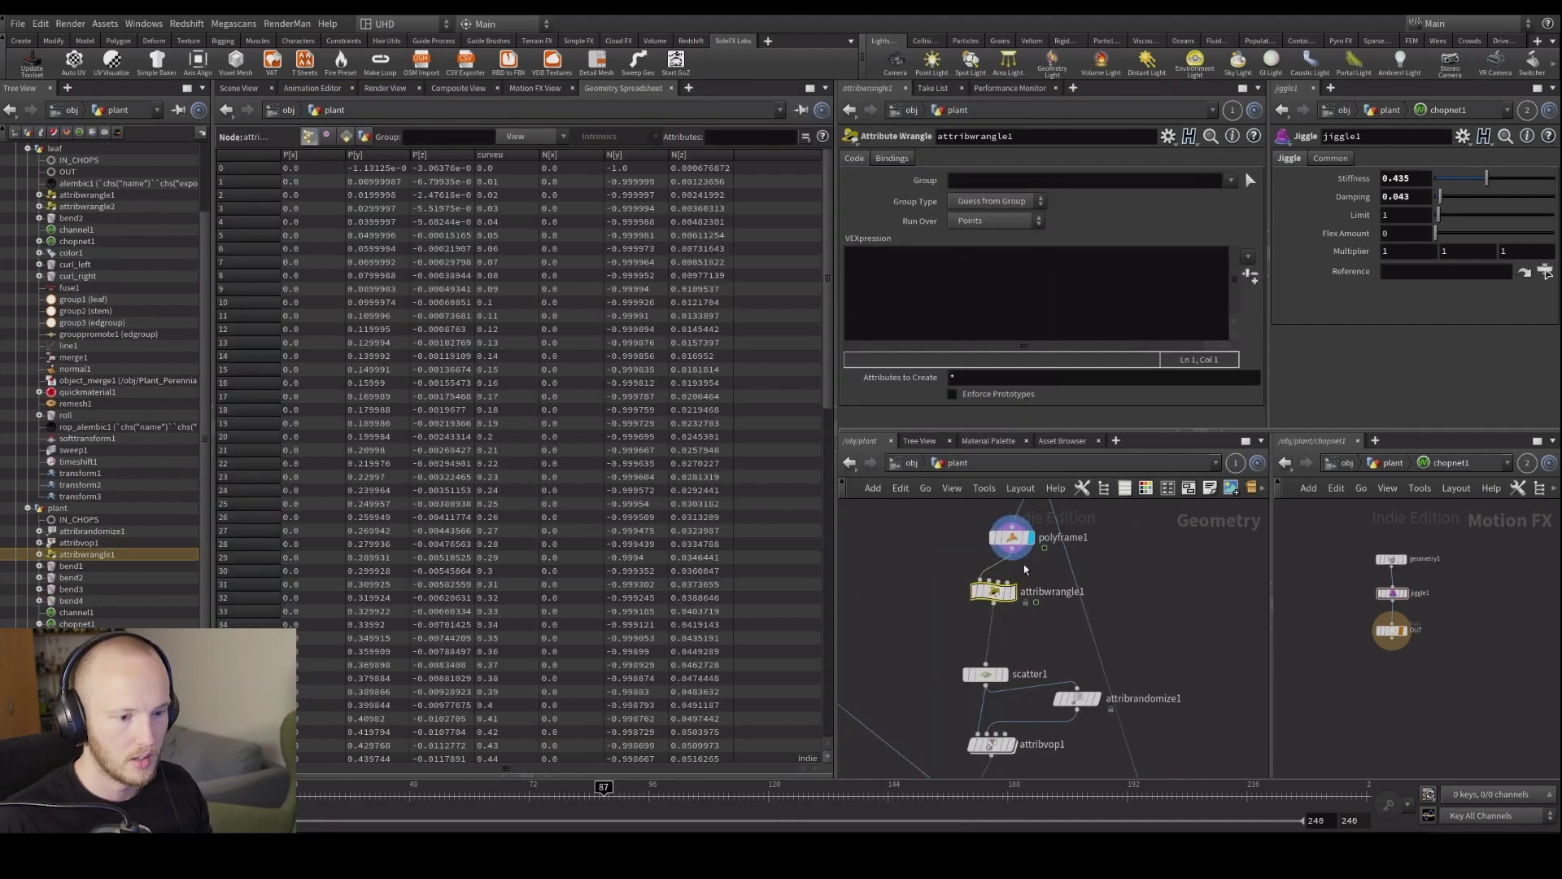
click(1021, 572)
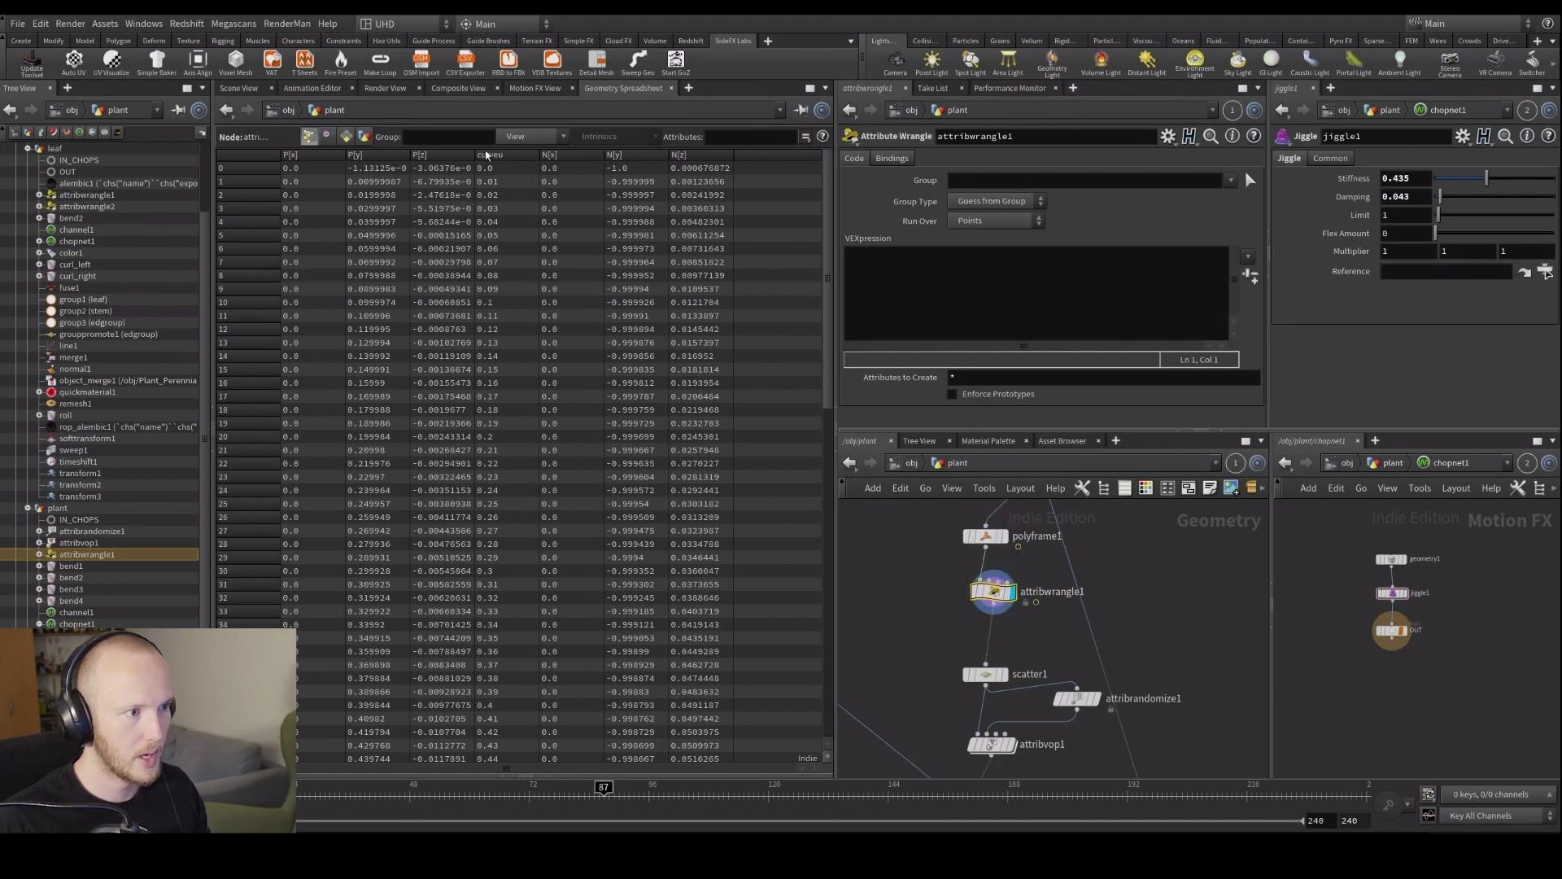
drag(836, 569, 825, 717)
click(857, 624)
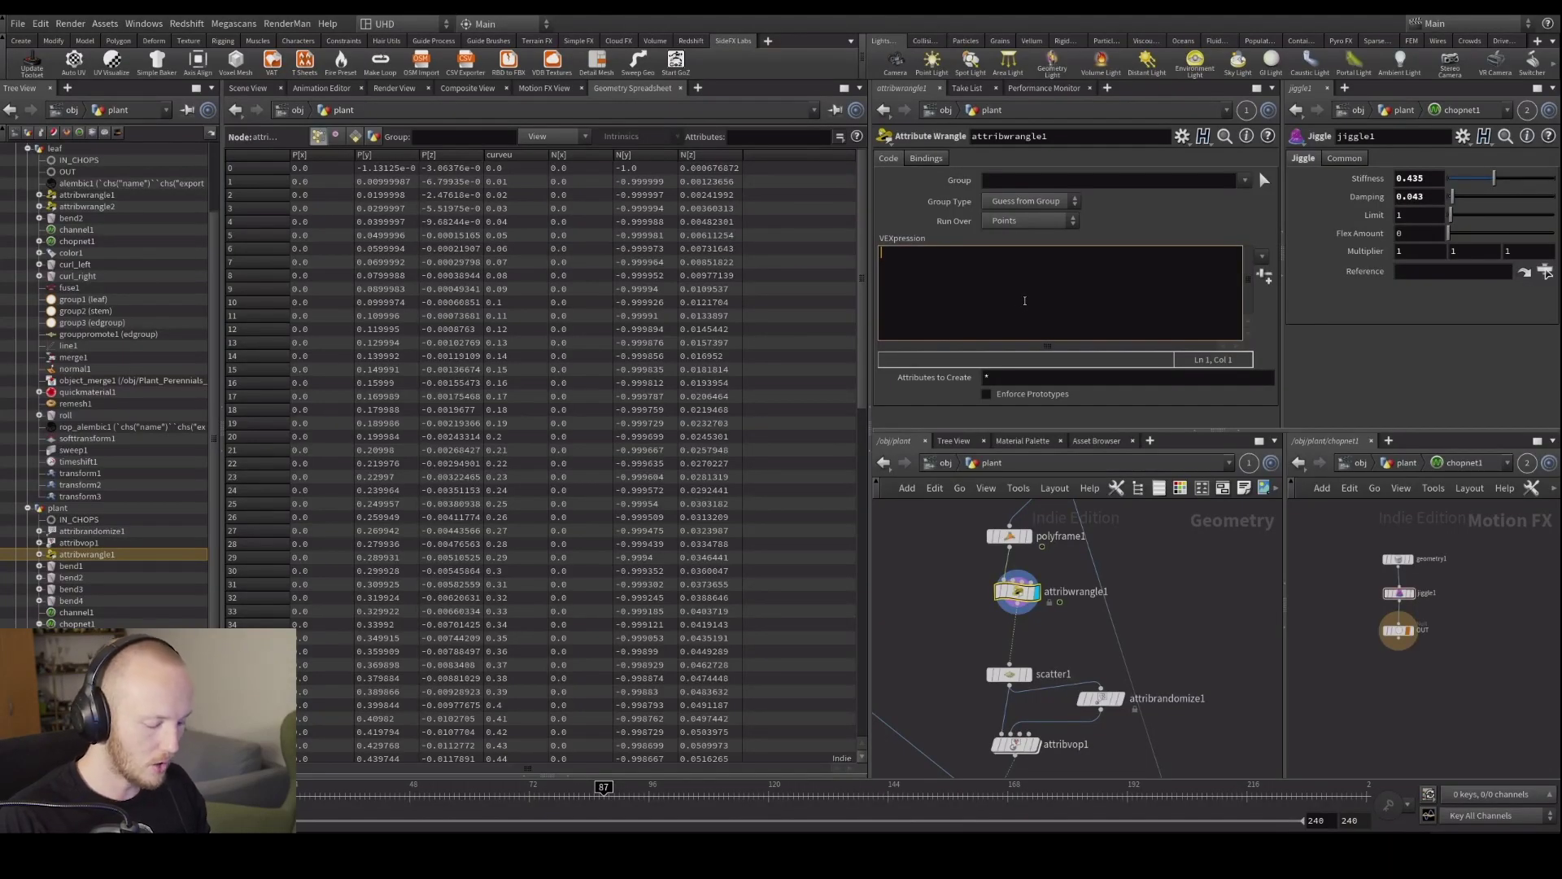
text(f@pscale )
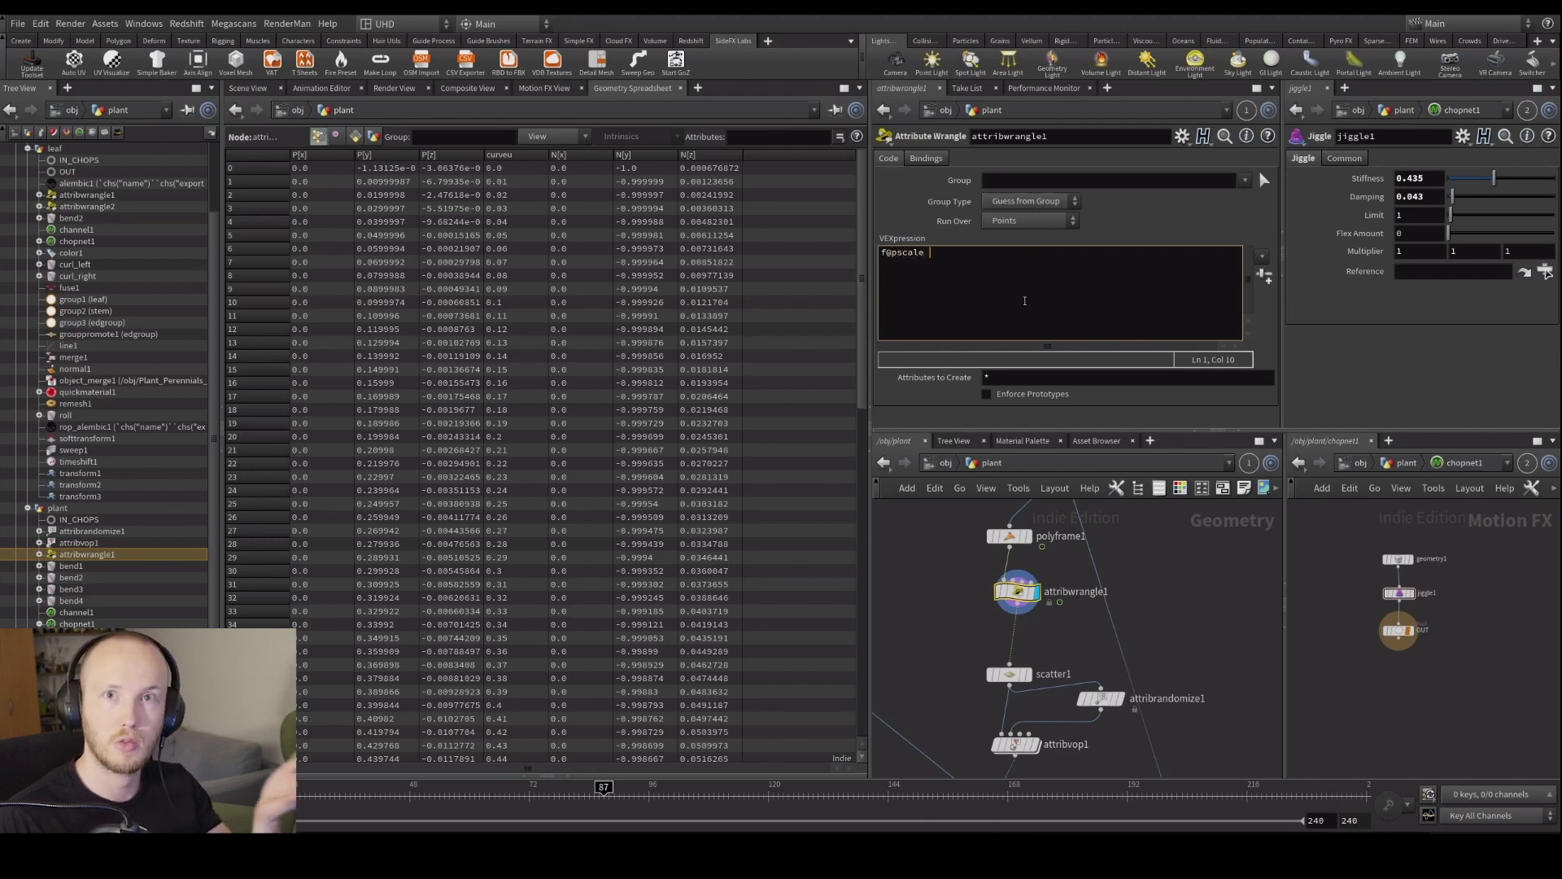
text(= ch)
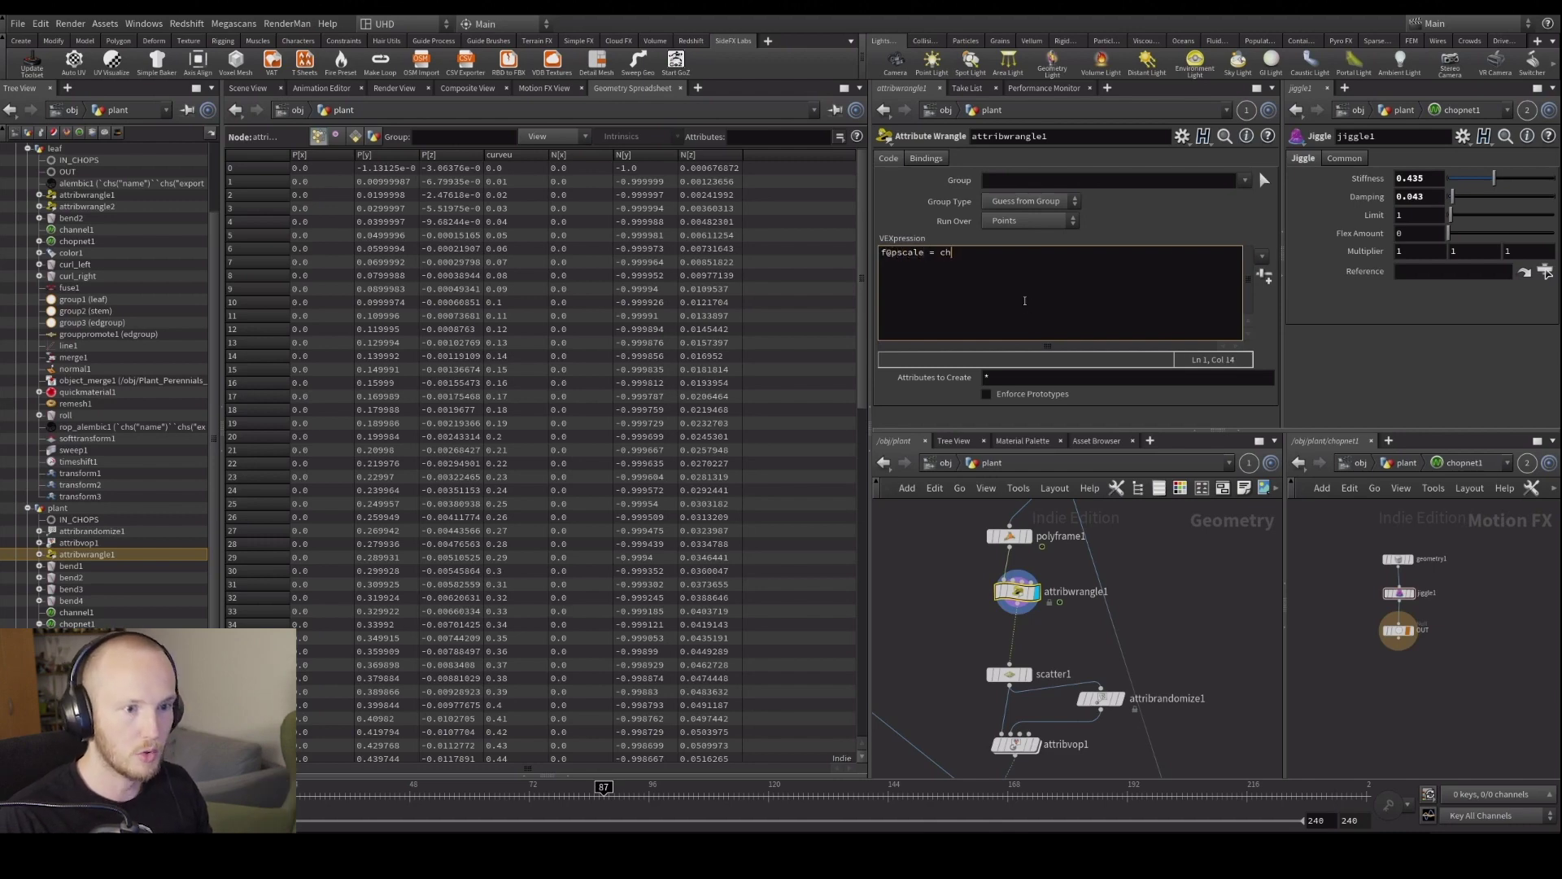
text(ramp("scale", @curve);)
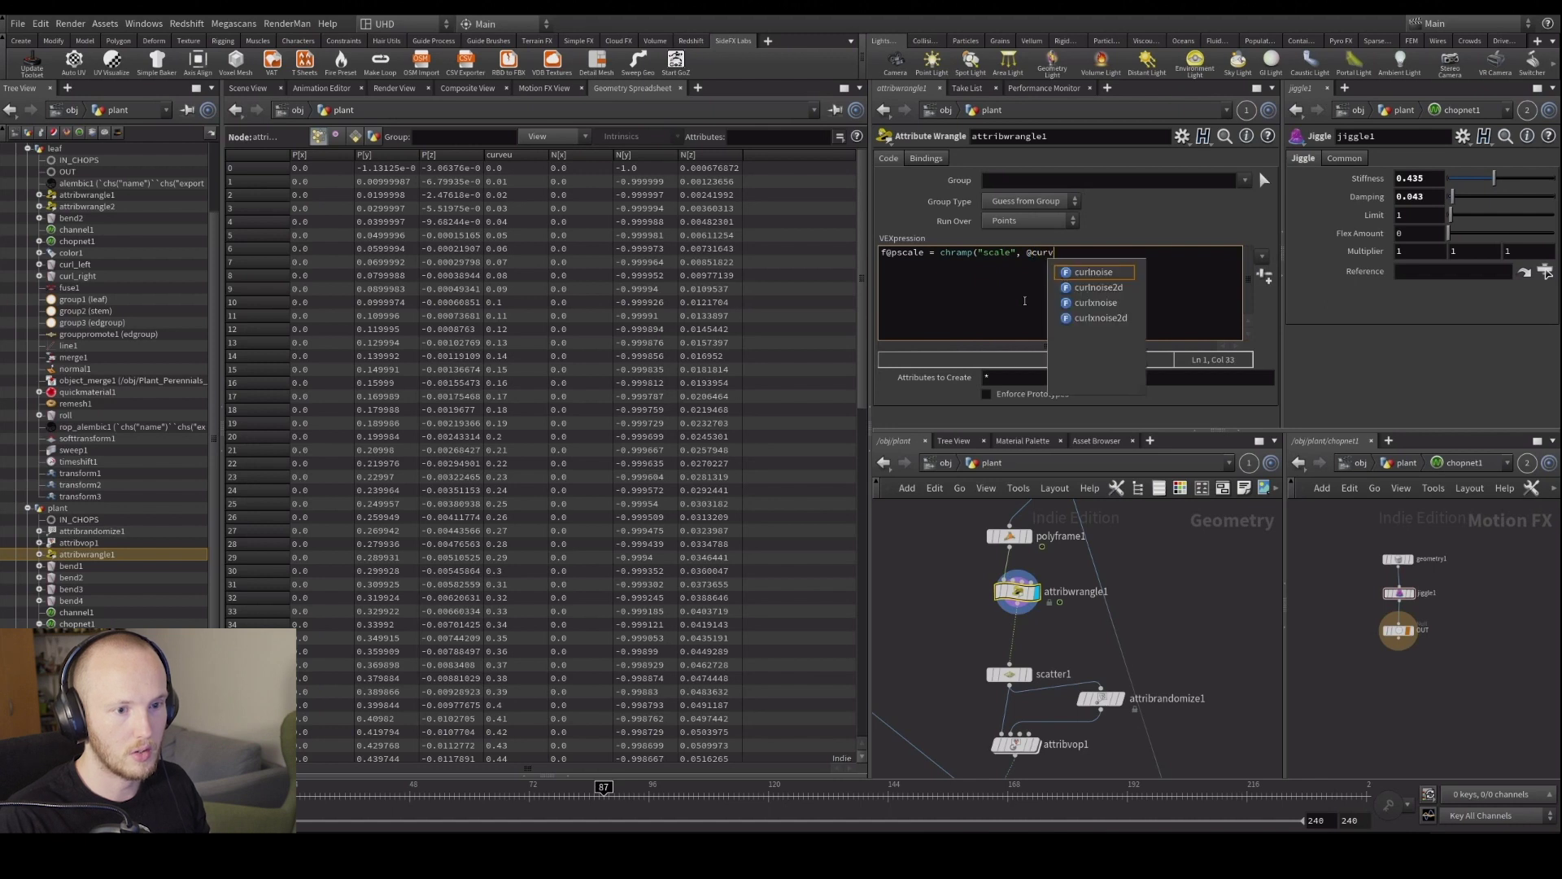
key(BackSpace)
key(BackSpace)
text(u)
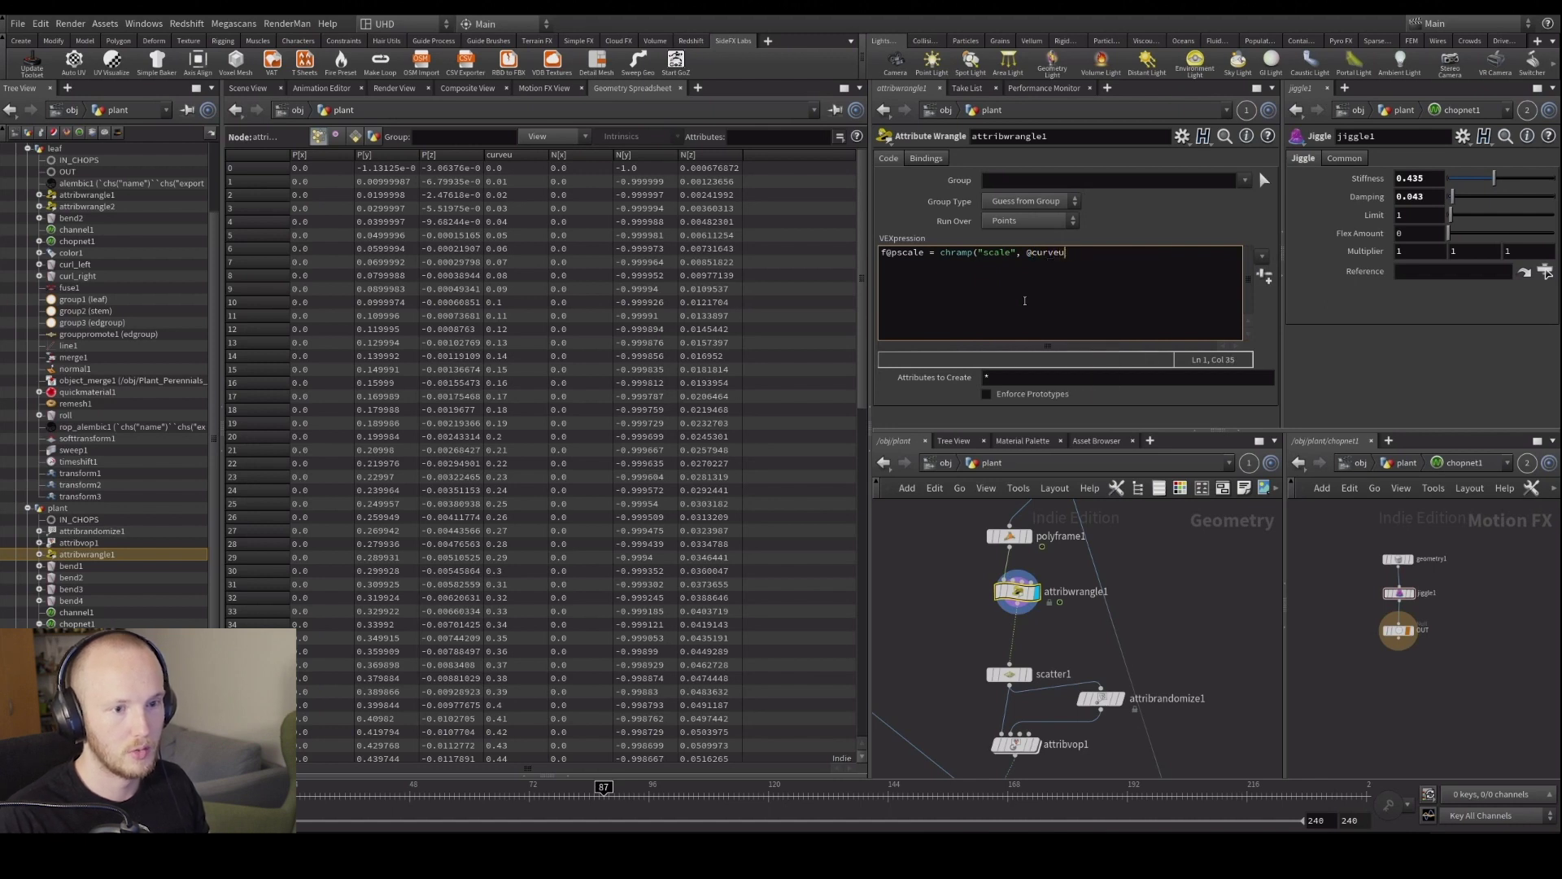
text();)
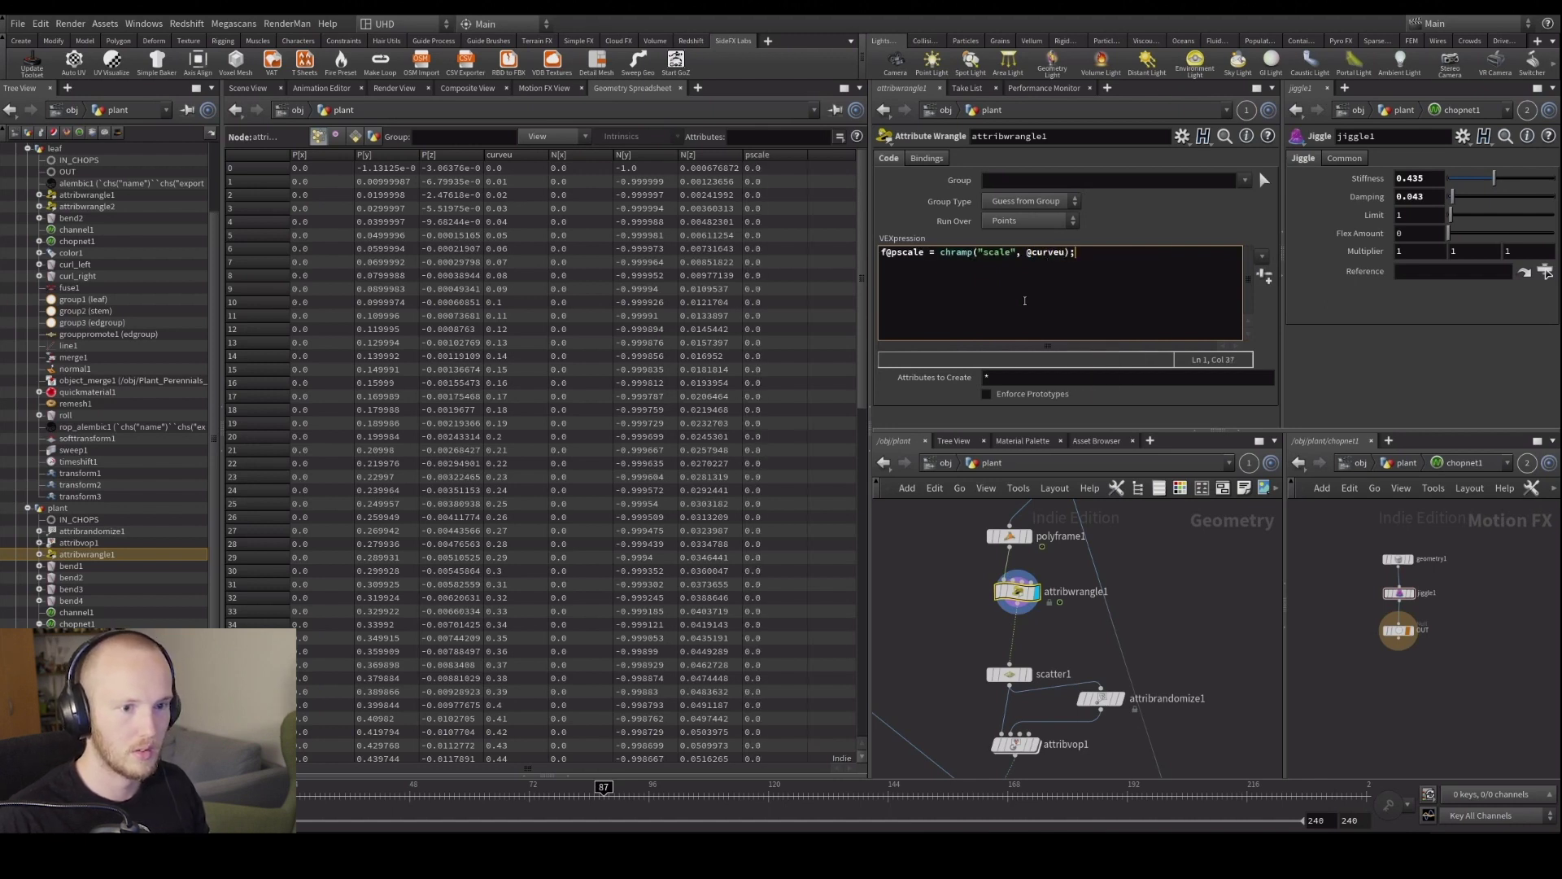
Create the Scale ramp parameter from the wrangle code and display the copytopoints1 result in the 3D view.
click(1263, 276)
scroll(1271, 291, down, 3)
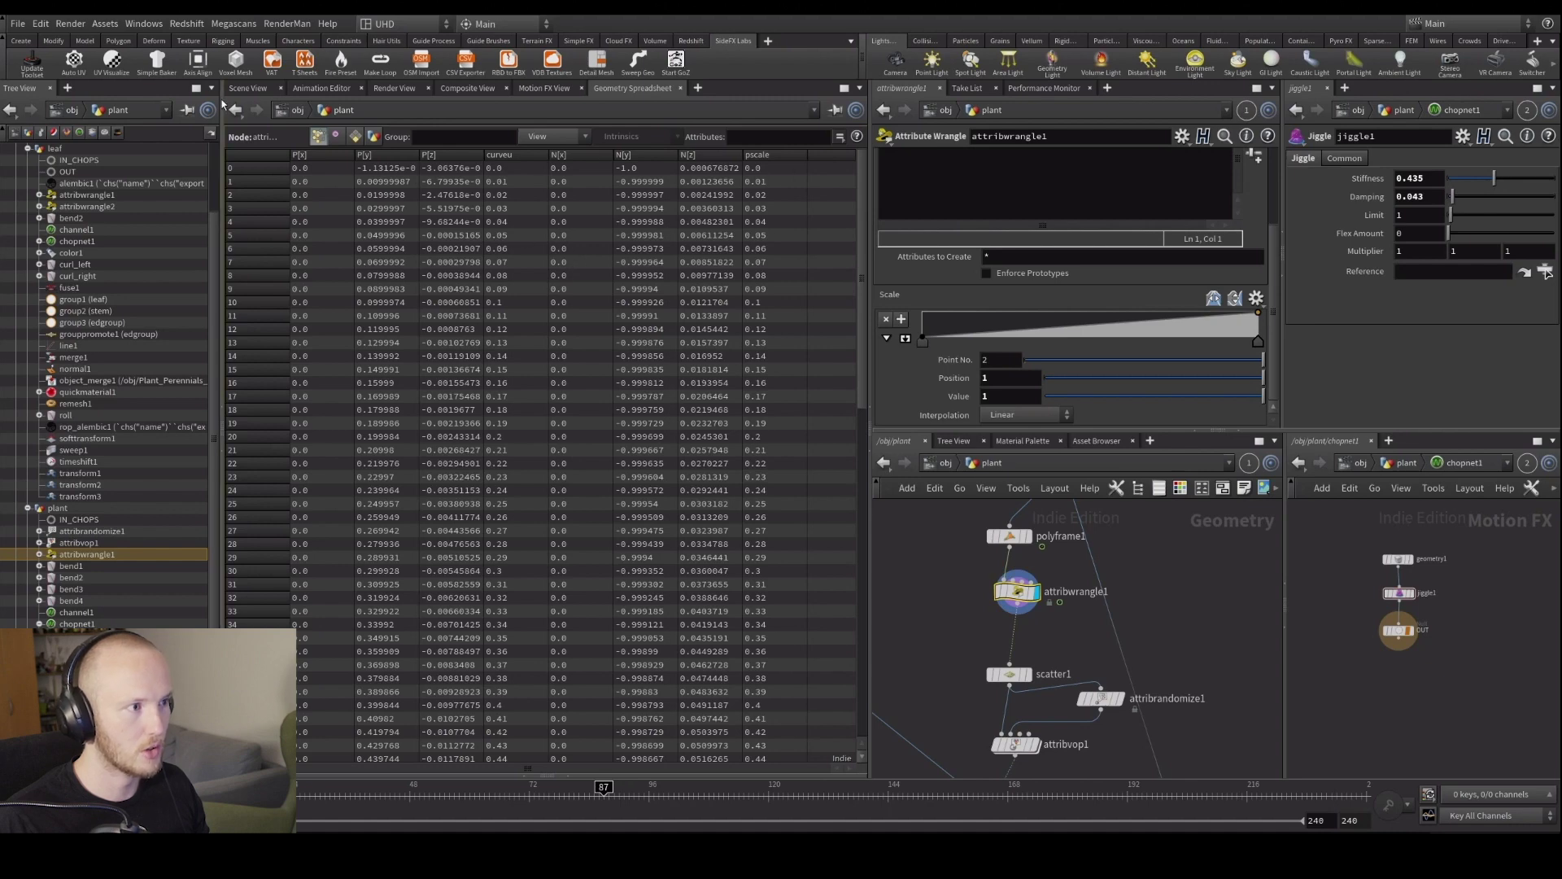
click(247, 88)
middle_drag(935, 676, 949, 566)
scroll(949, 565, down, 2)
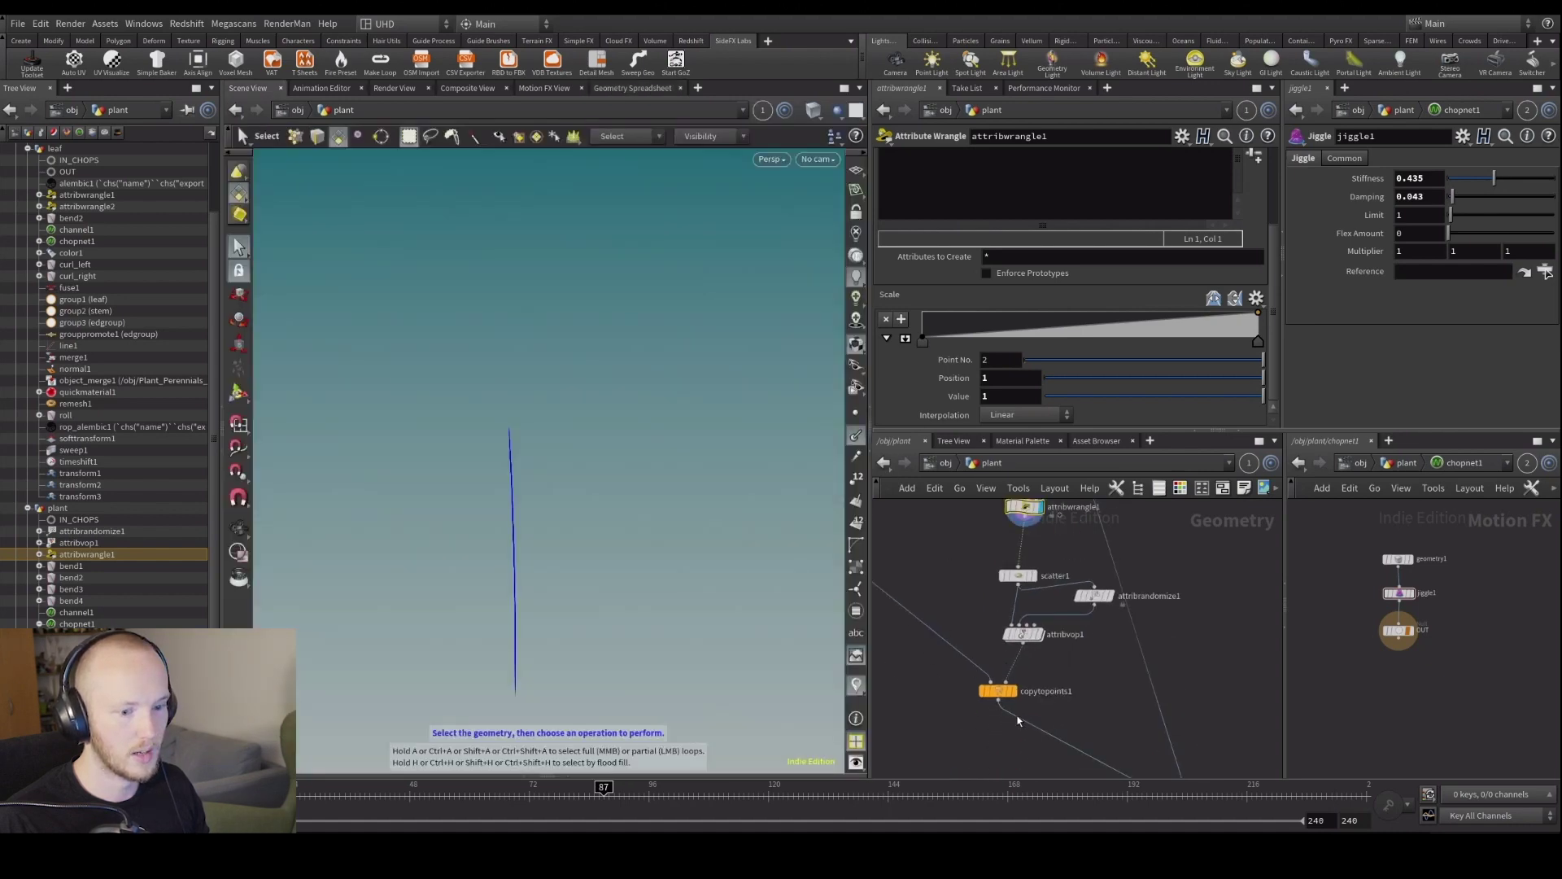
click(1021, 691)
drag(391, 793, 605, 821)
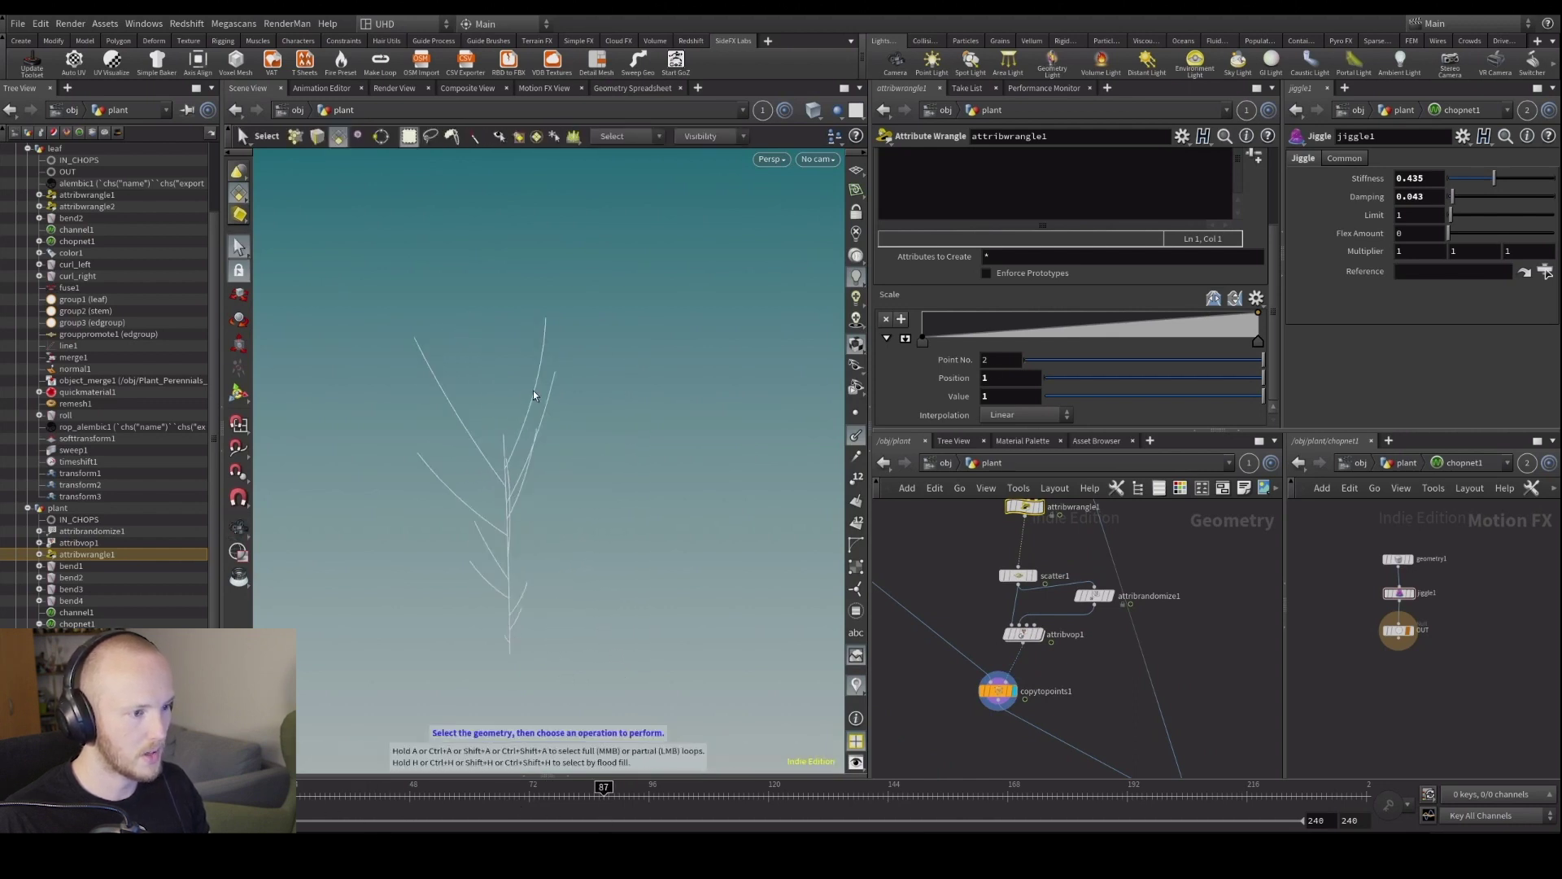
Shape the Scale ramp with start value 1, end value 0.05 and a middle point of about 0.375 at position 0.41.
drag(925, 331, 925, 314)
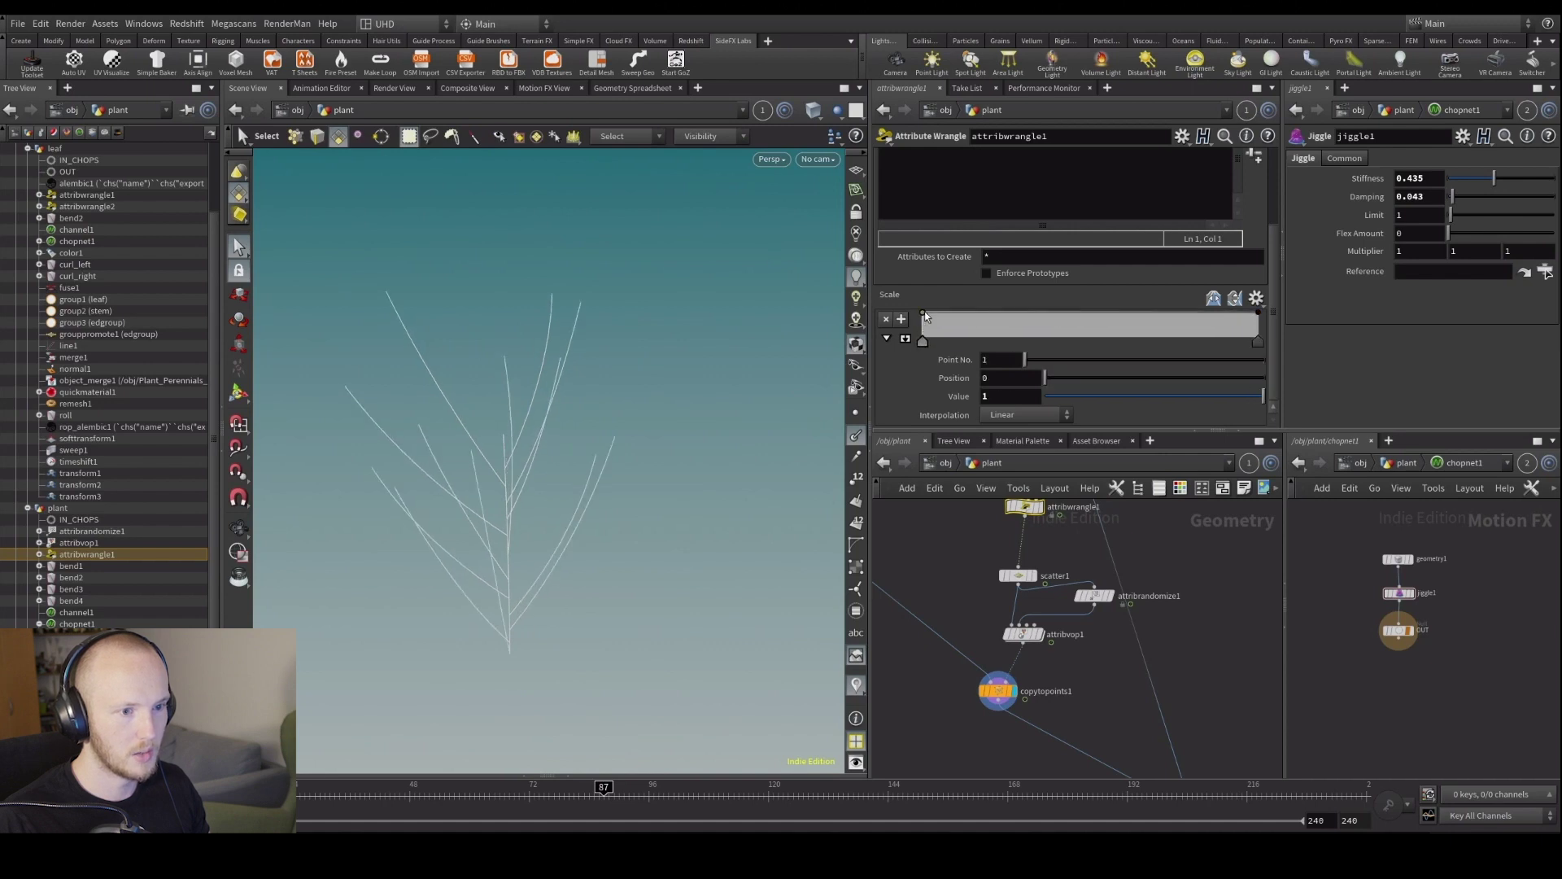
drag(1258, 313, 1270, 342)
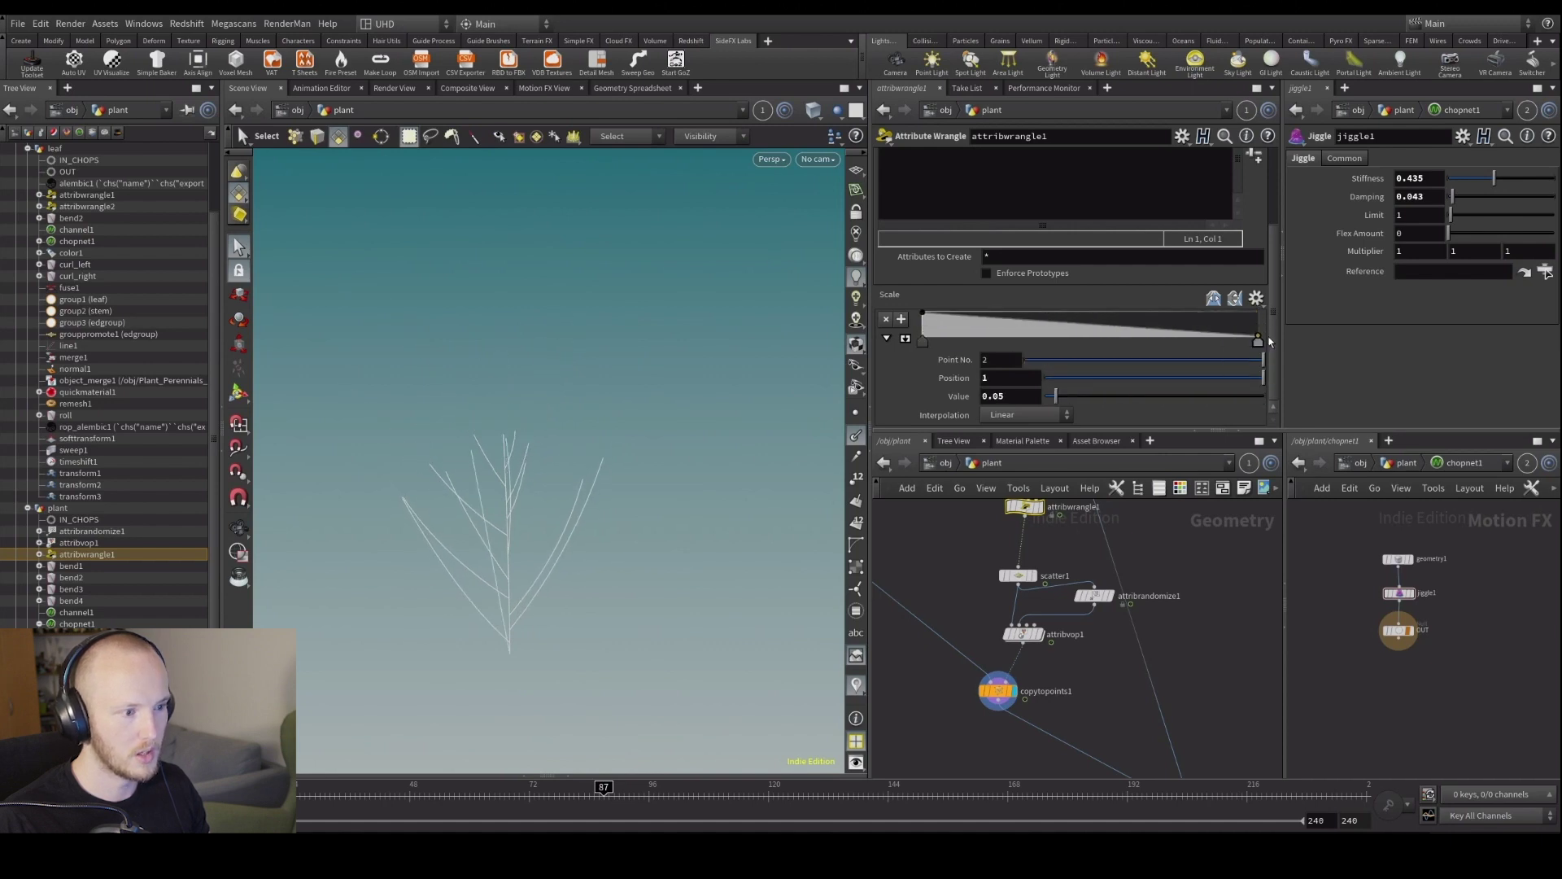
click(1062, 328)
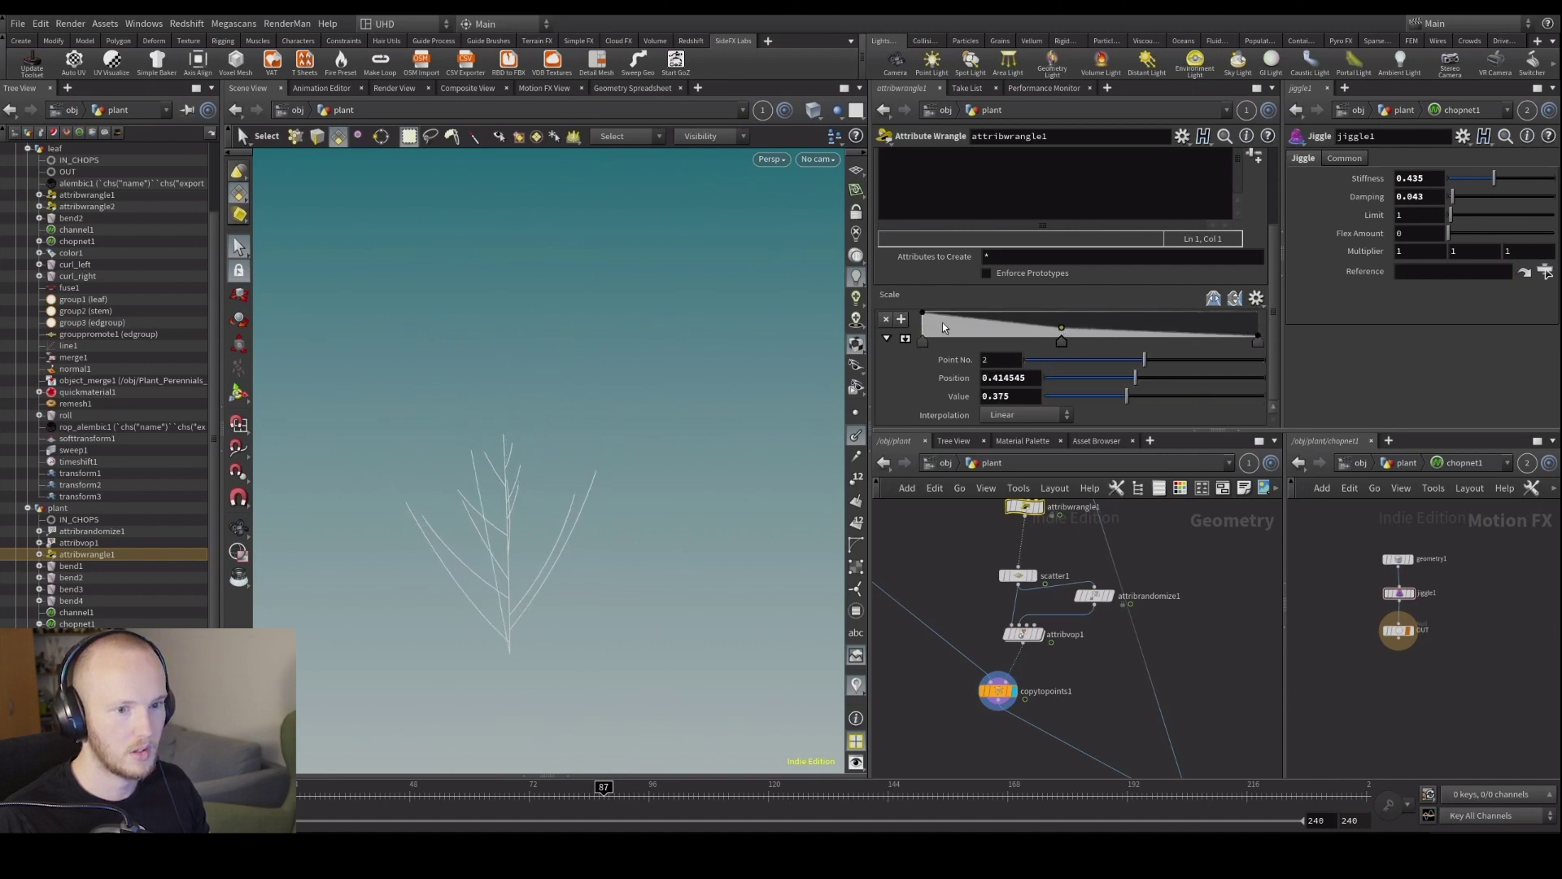
Add a second wrangle line, f@pscale *= chf("multiply");, below the ramp expression.
click(1196, 200)
text(f@pscale = chramp("scale", @curveu);)
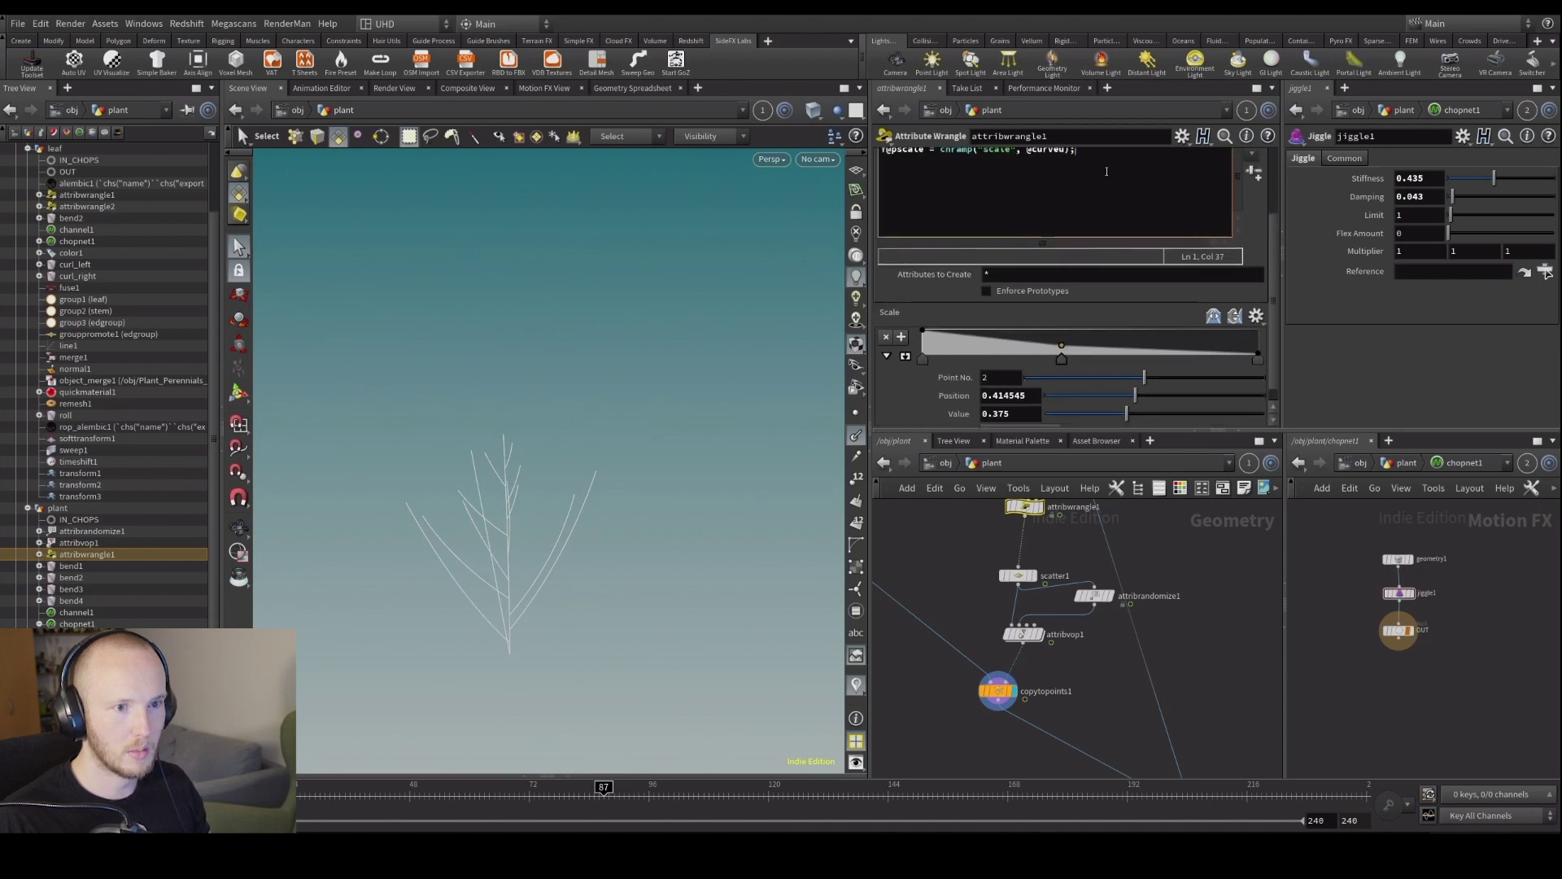
scroll(1262, 242, up, 2)
click(1154, 264)
key(Return)
text(f@pscale *= c)
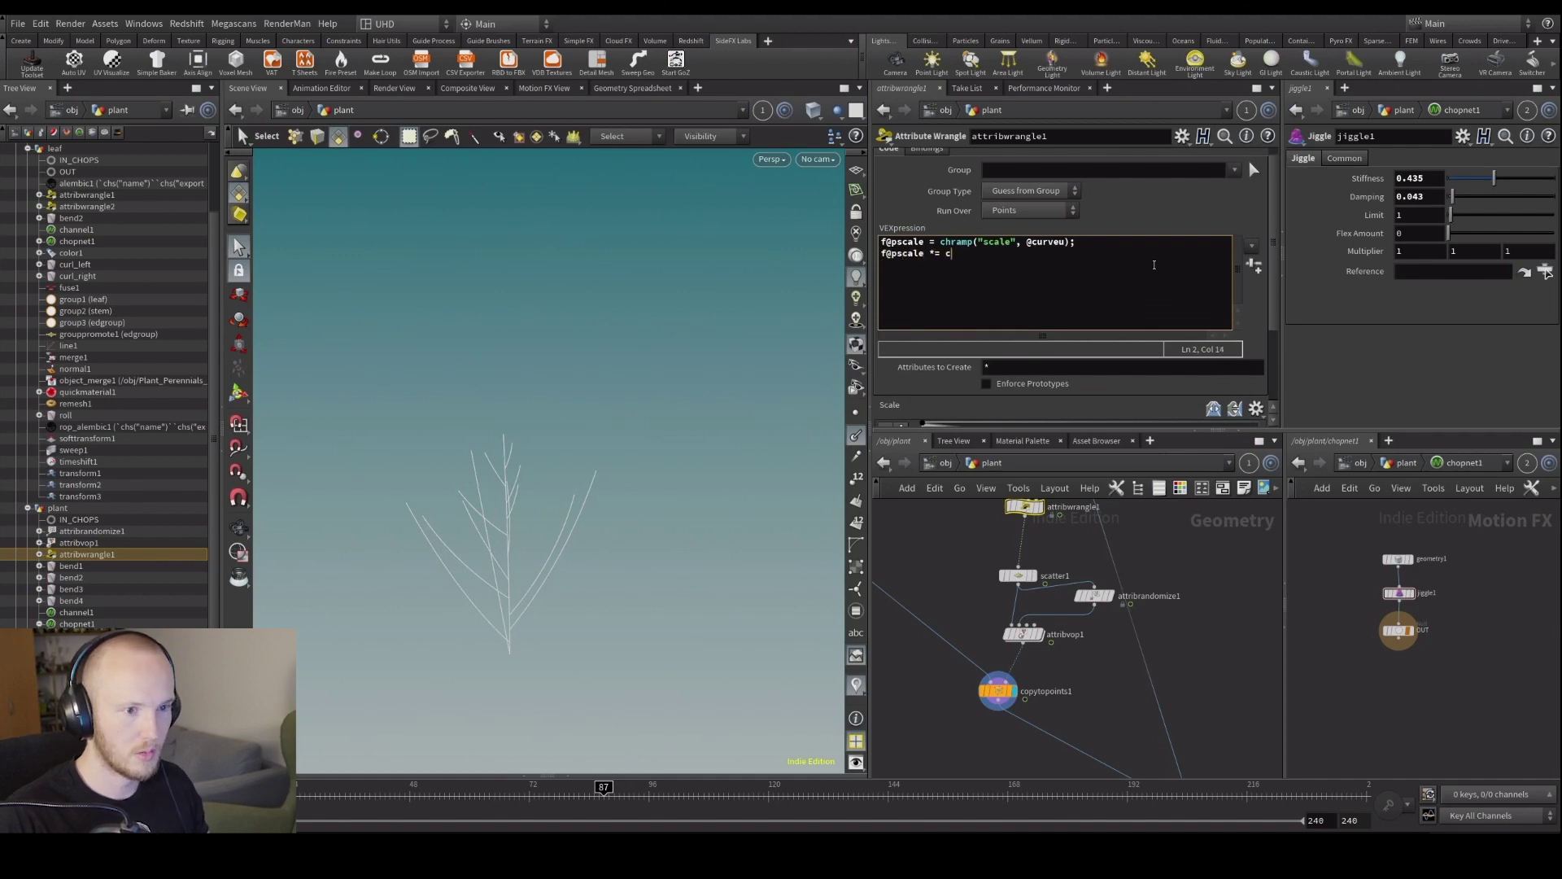
text(hr()
text('m)
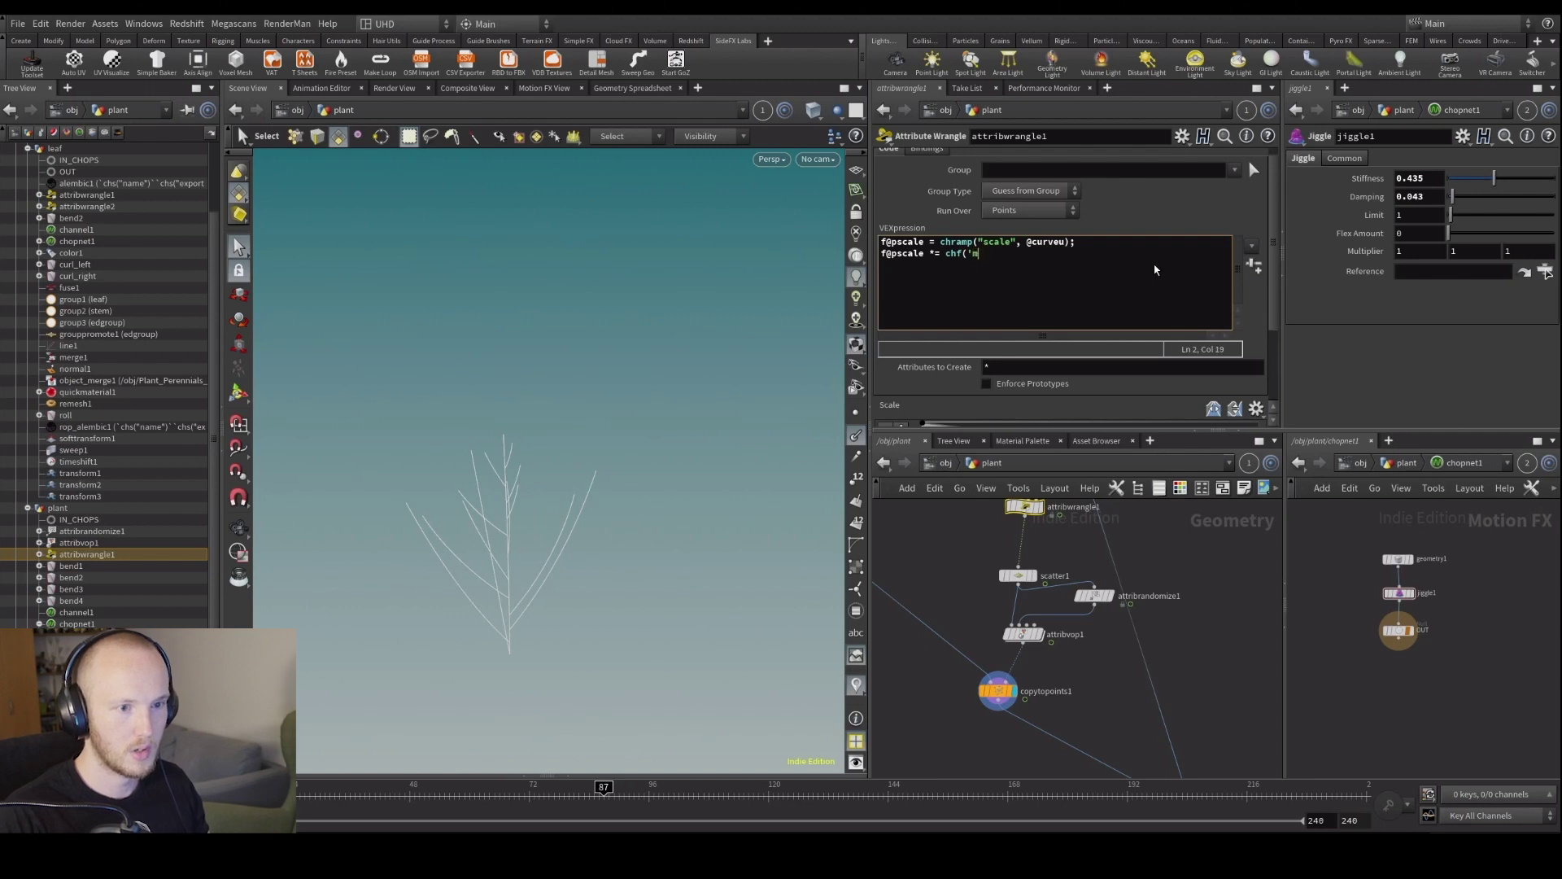
text(ultiply");)
Create the Multiply parameter, set it to about 0.203, and raise the Scale ramp's middle point to 0.55 at position 0.43.
click(1254, 265)
scroll(1158, 393, down, 3)
drag(1043, 418, 1088, 419)
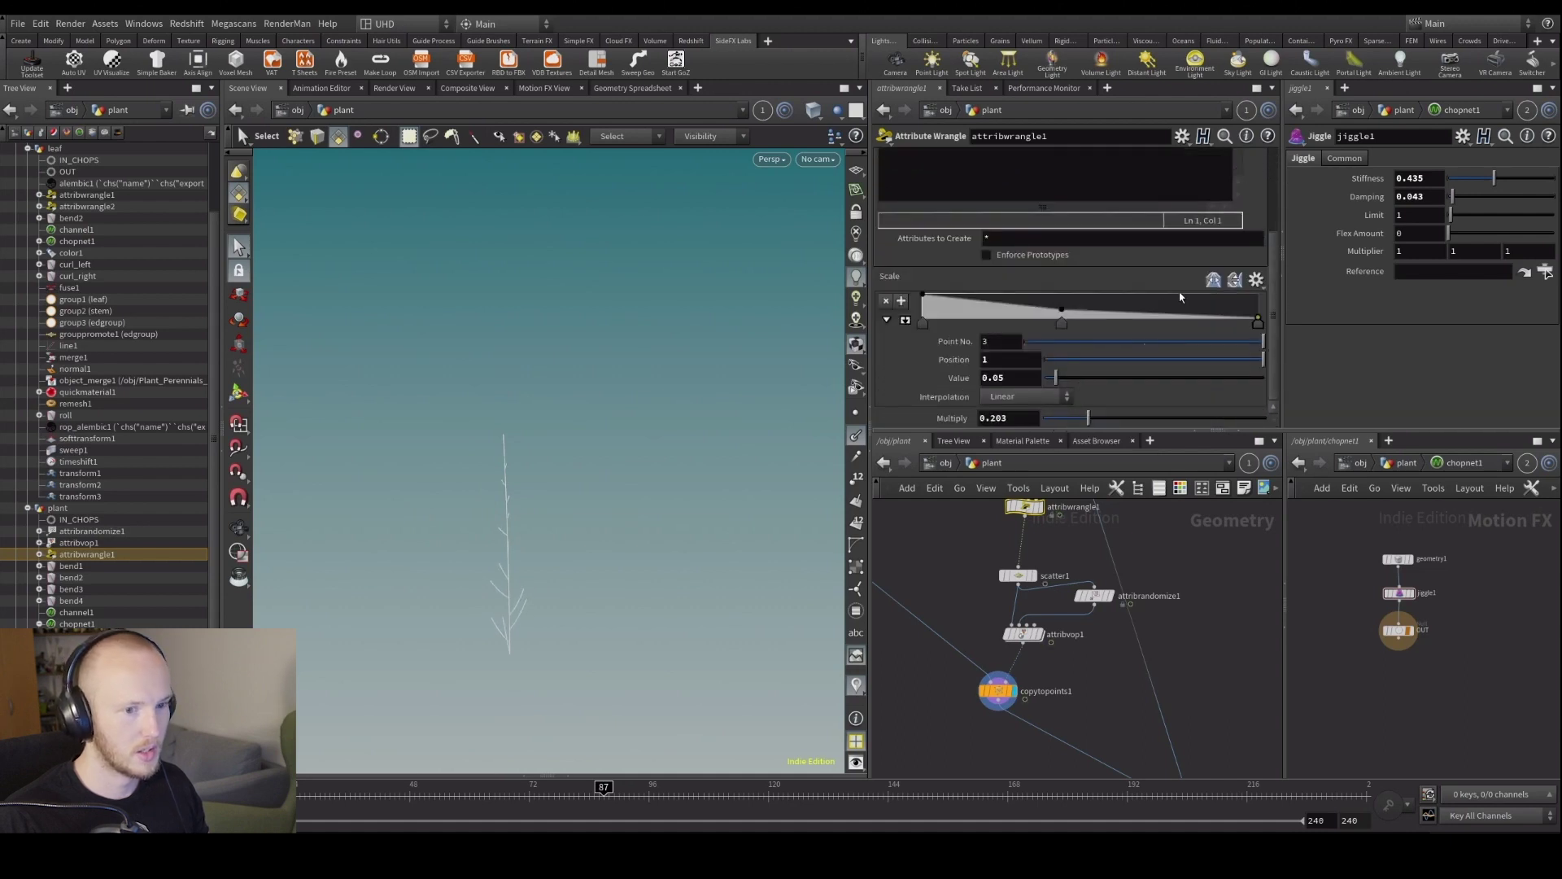
drag(1254, 318, 1085, 306)
Set scatter1's Force Total Count to 8 and preview the branches by scrubbing the animation.
click(1018, 575)
middle_drag(937, 716, 935, 650)
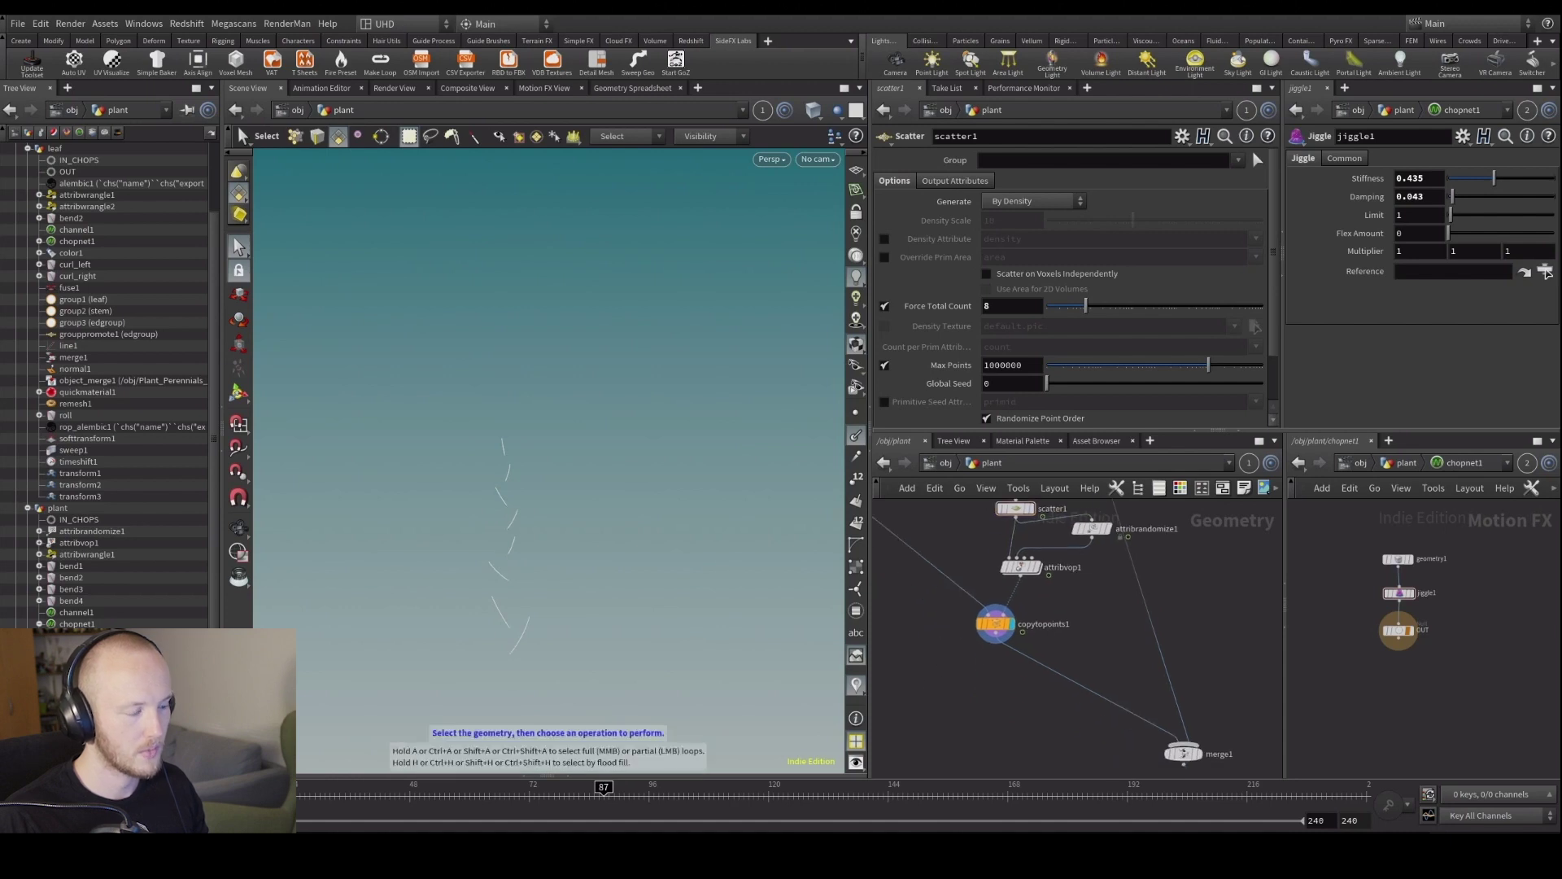
mouse_move(365, 790)
mouse_down()
mouse_move(728, 793)
mouse_move(366, 793)
mouse_move(654, 773)
mouse_move(322, 744)
mouse_move(610, 746)
mouse_up()
middle_drag(996, 498, 977, 610)
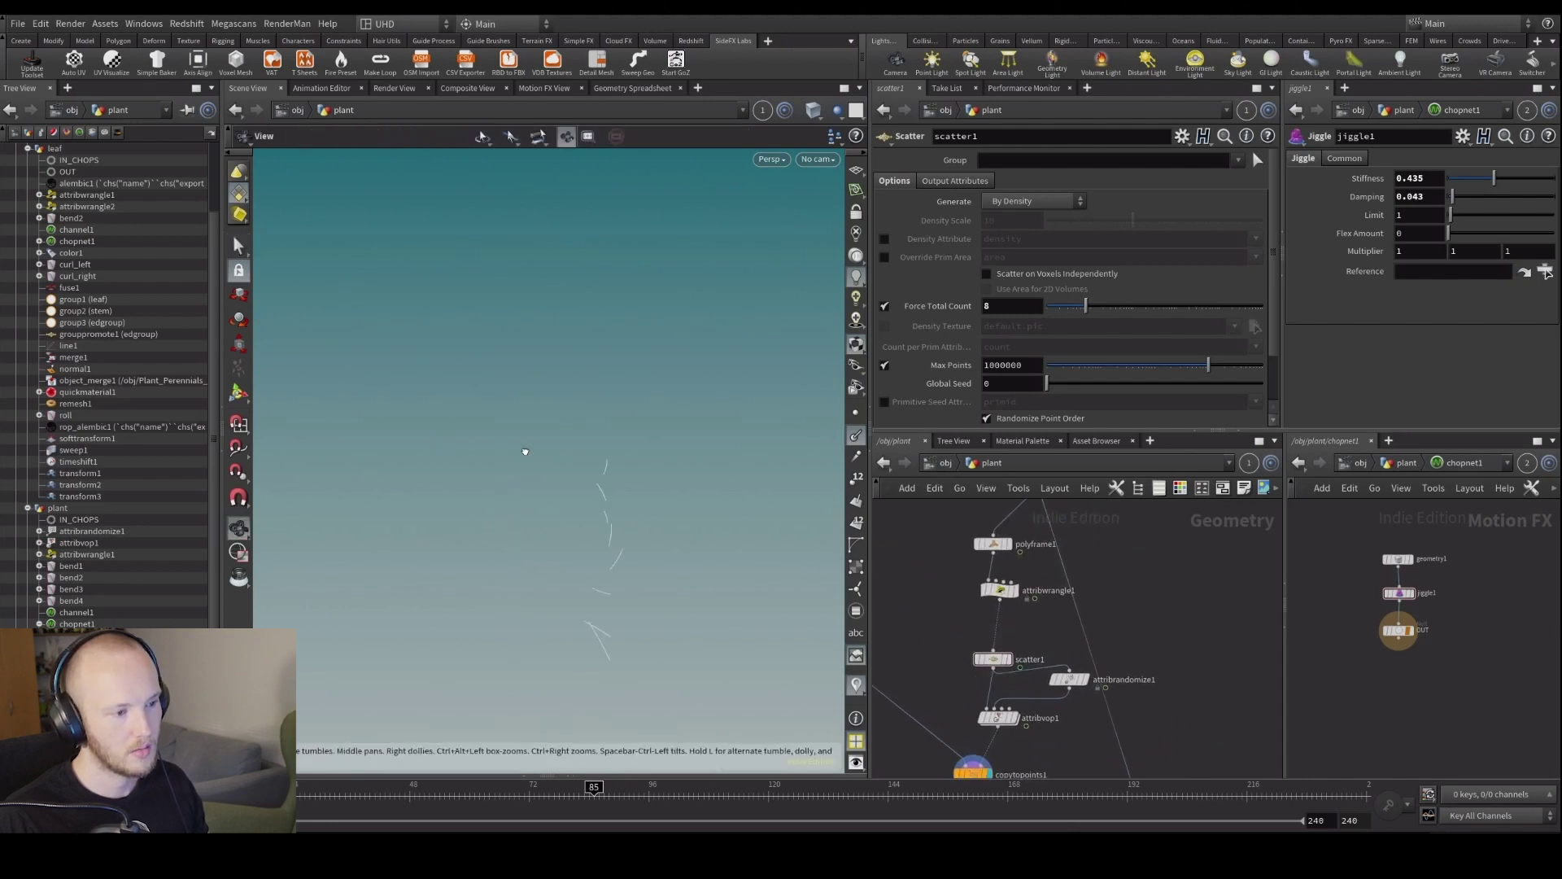
Rename the attribwrangle1 node to pscale.
click(1001, 583)
click(1001, 589)
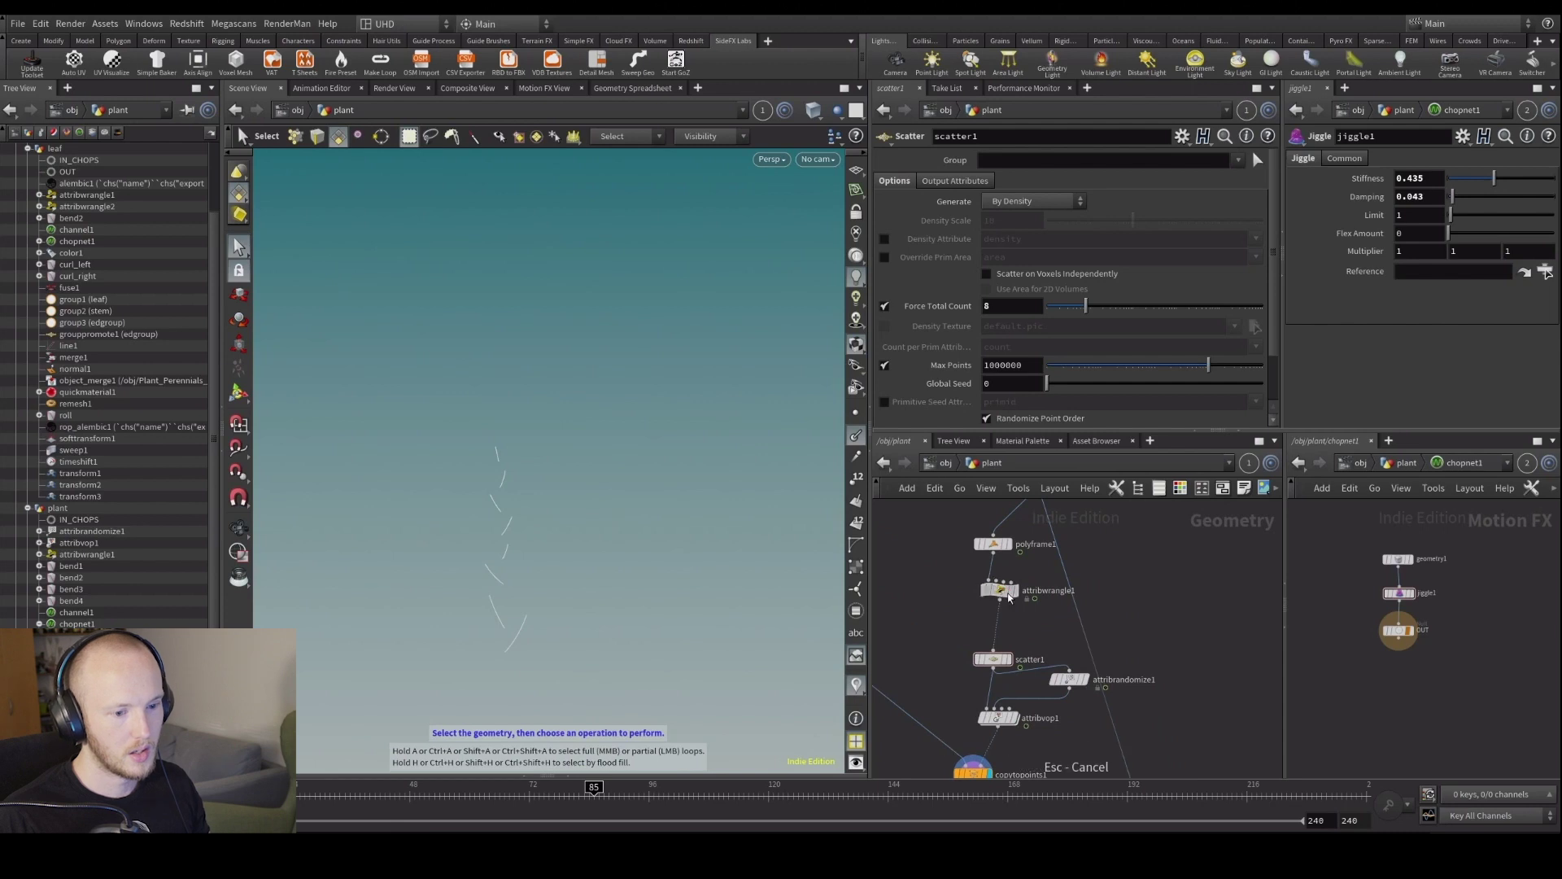
scroll(1137, 224, up, 3)
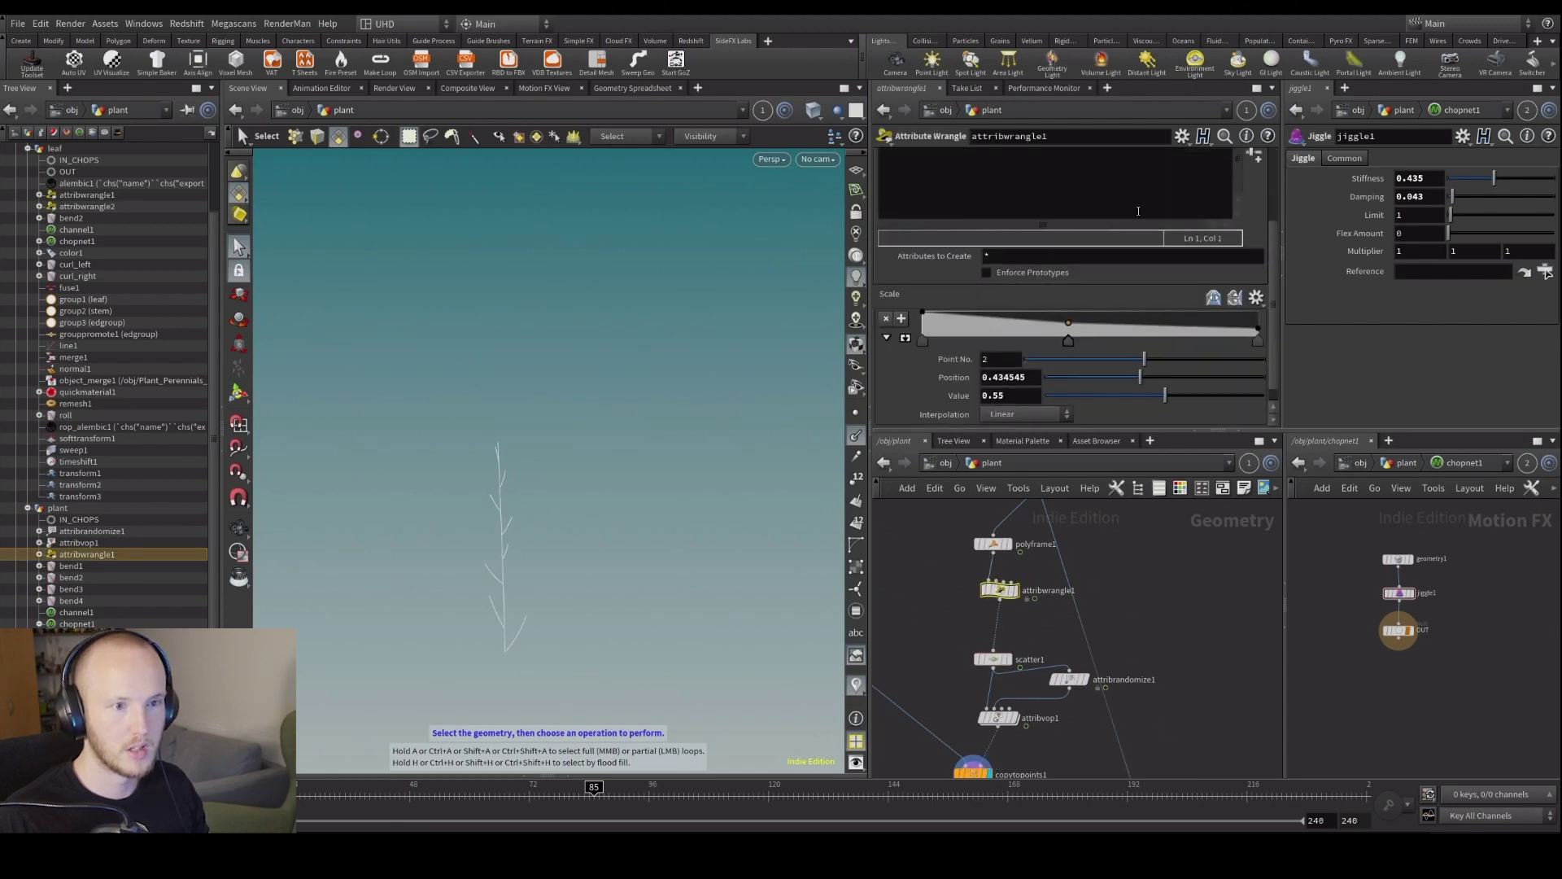
scroll(1198, 303, up, 4)
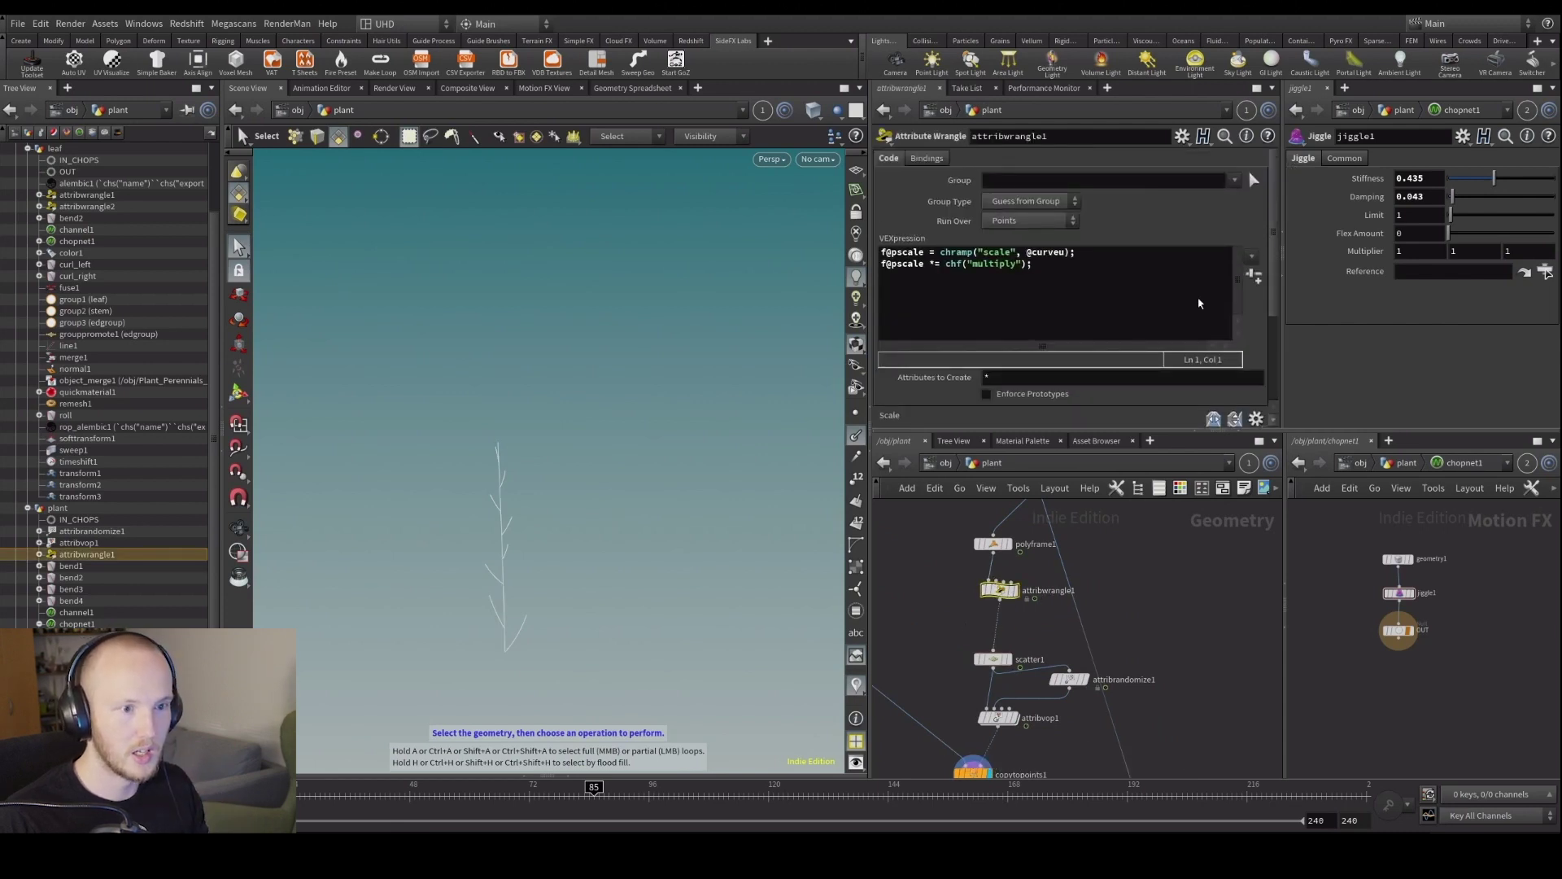
double_click(1037, 592)
text(pscale)
key(Return)
scroll(1066, 663, up, 2)
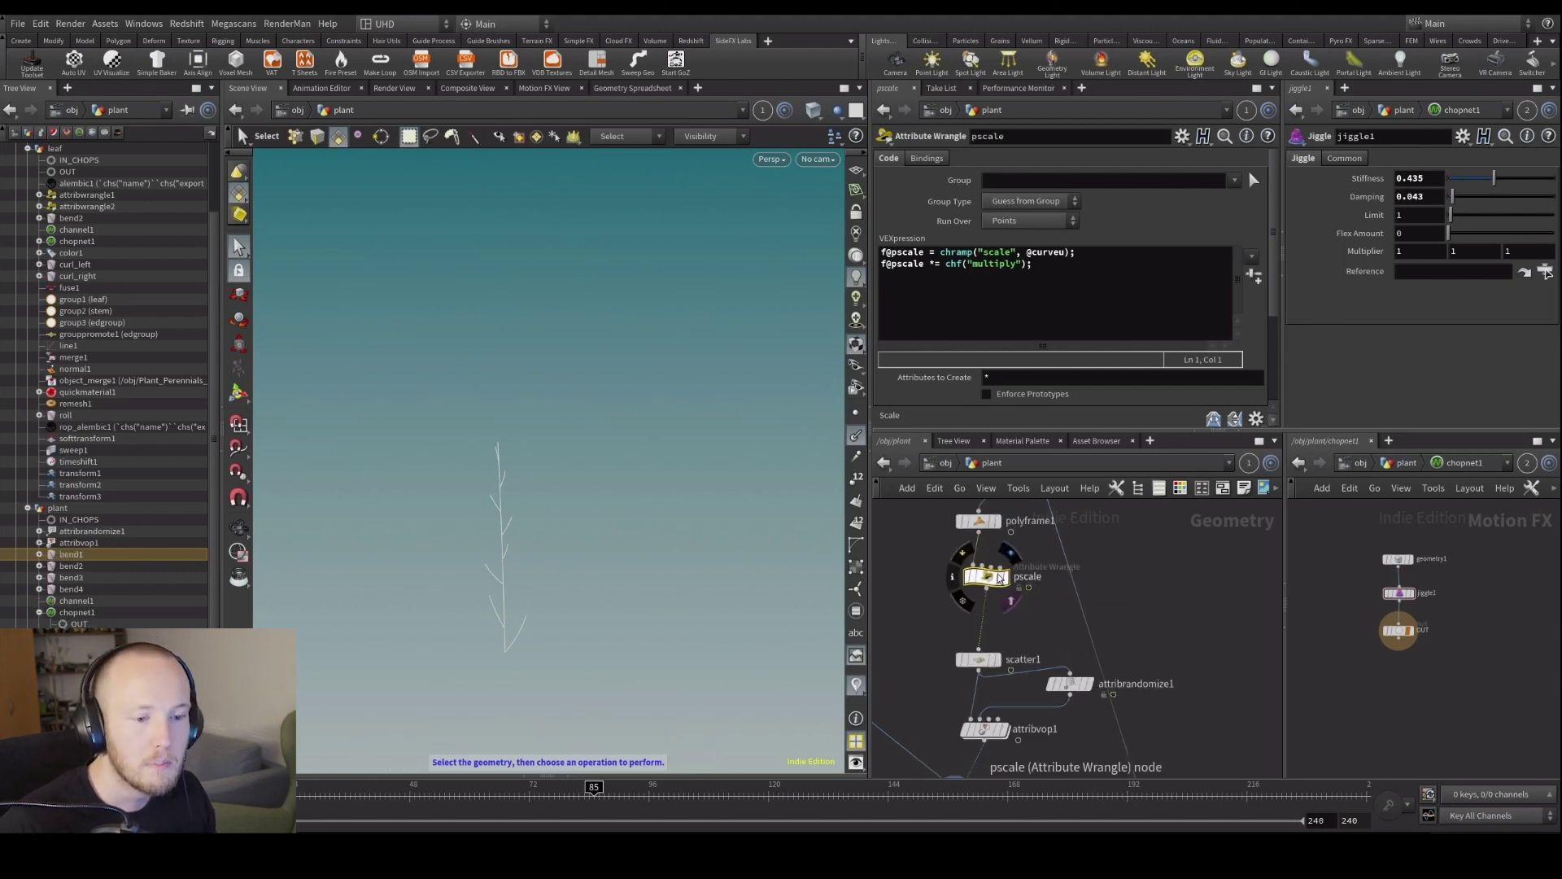
Duplicate the pscale wrangle above scatter1 and remove the multiply line from the copy's code.
alt+drag(993, 579, 994, 627)
click(1038, 295)
key(ctrl+a)
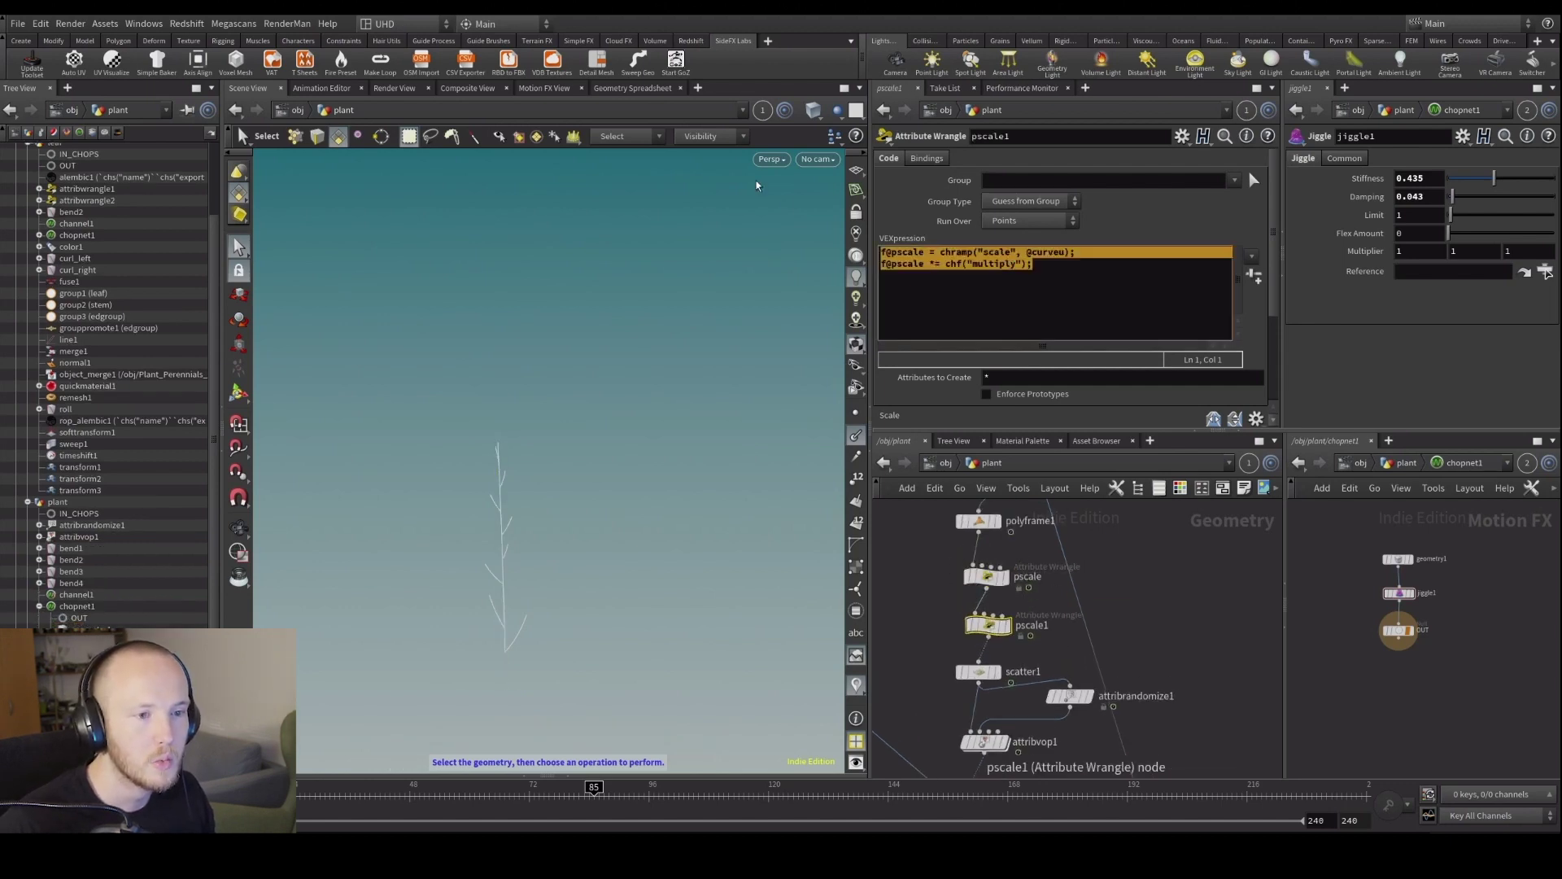
click(1038, 296)
key(shift+Home)
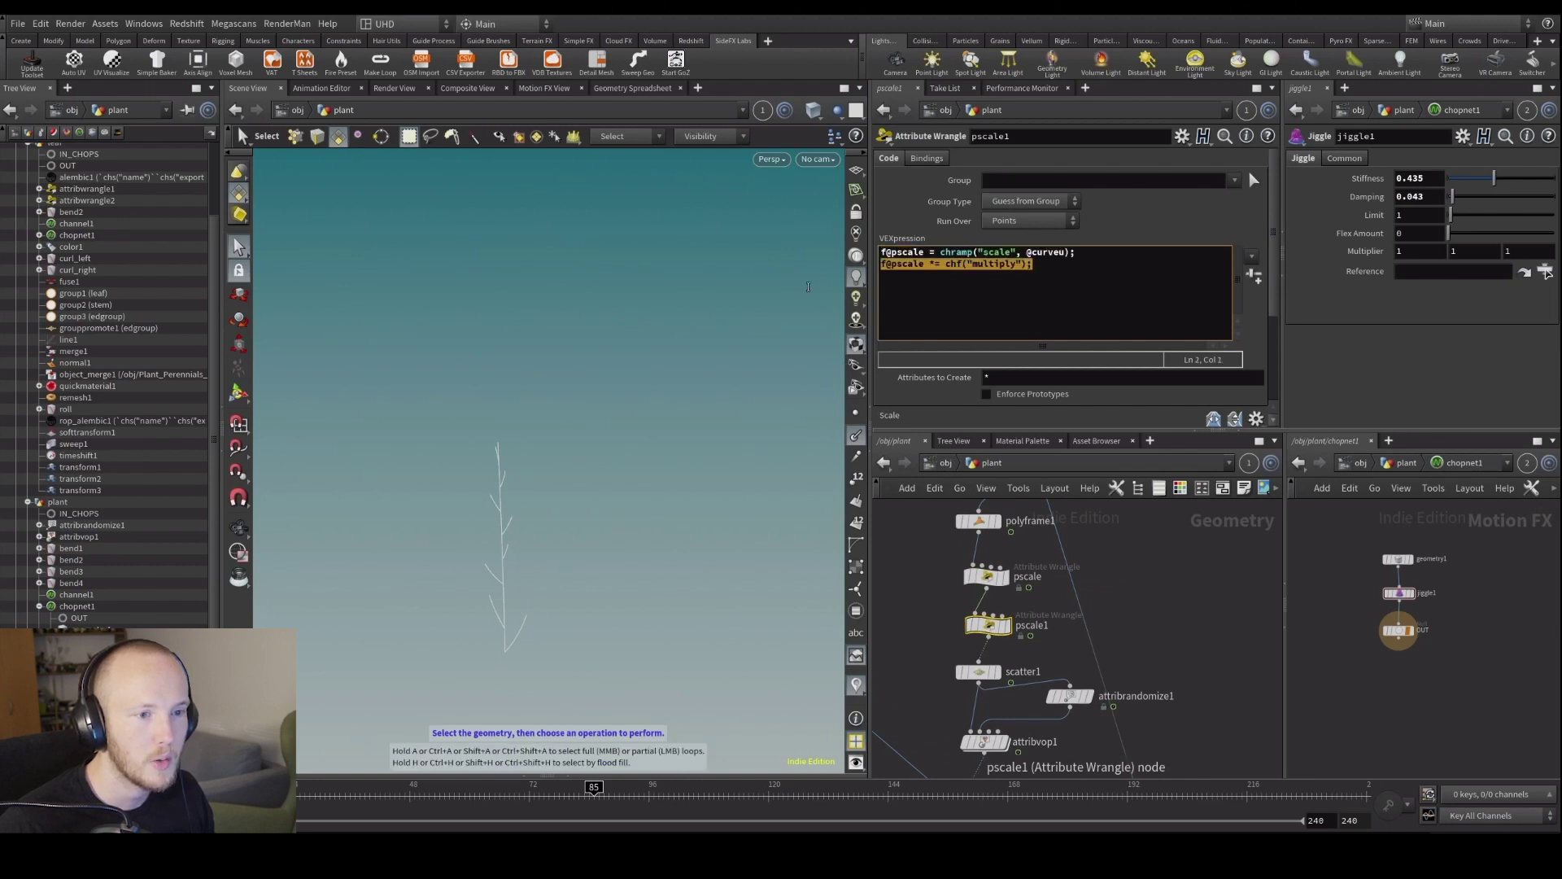
key(BackSpace)
text(f)
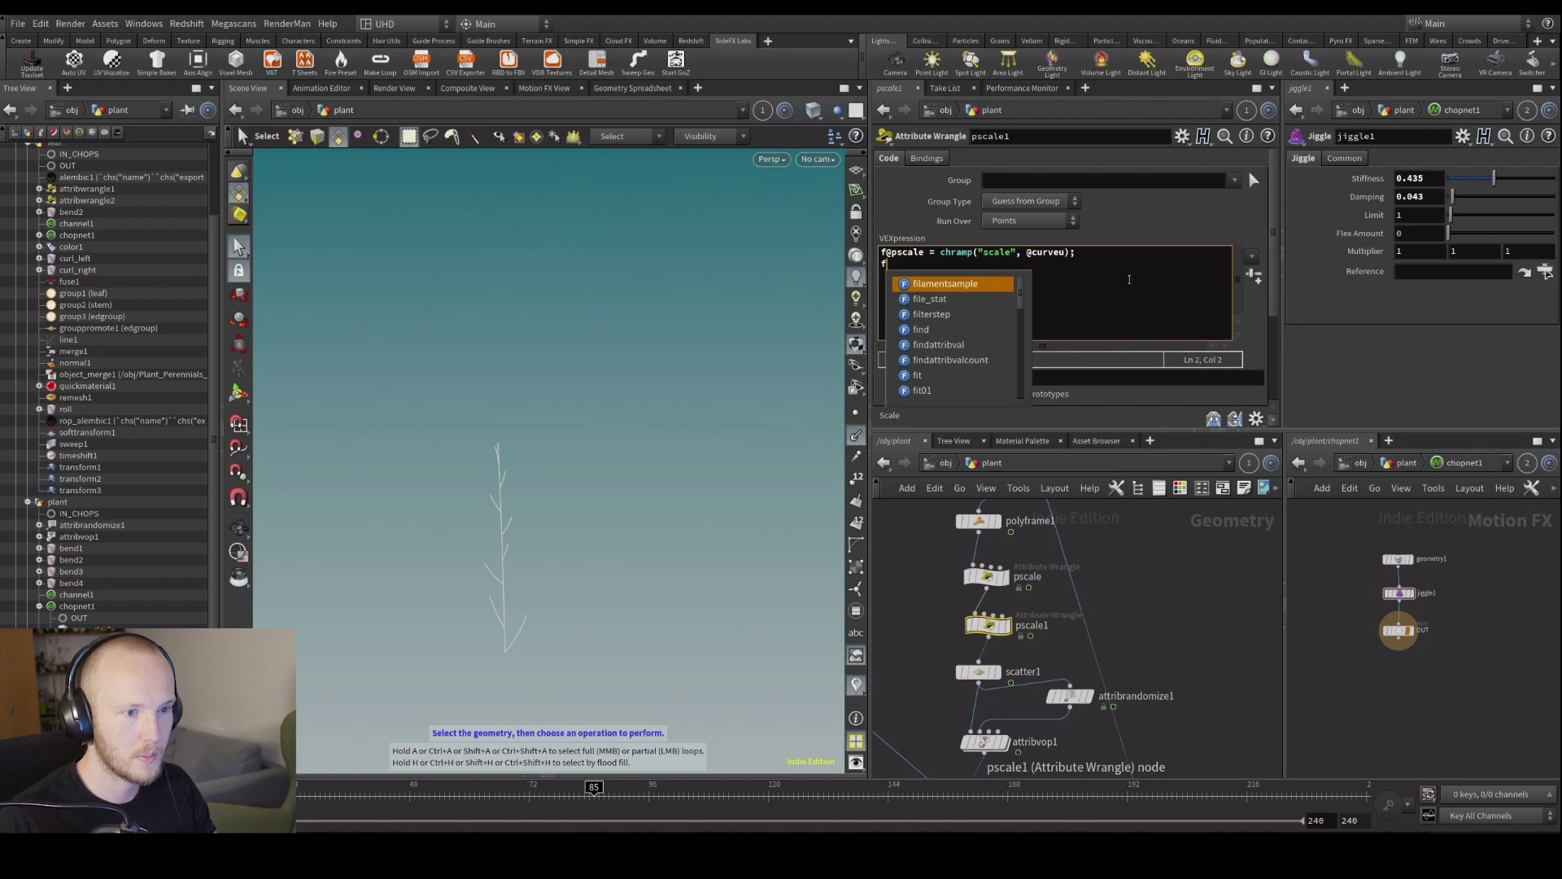
click(920, 253)
key(BackSpace)
text(e)
click(901, 267)
text(@)
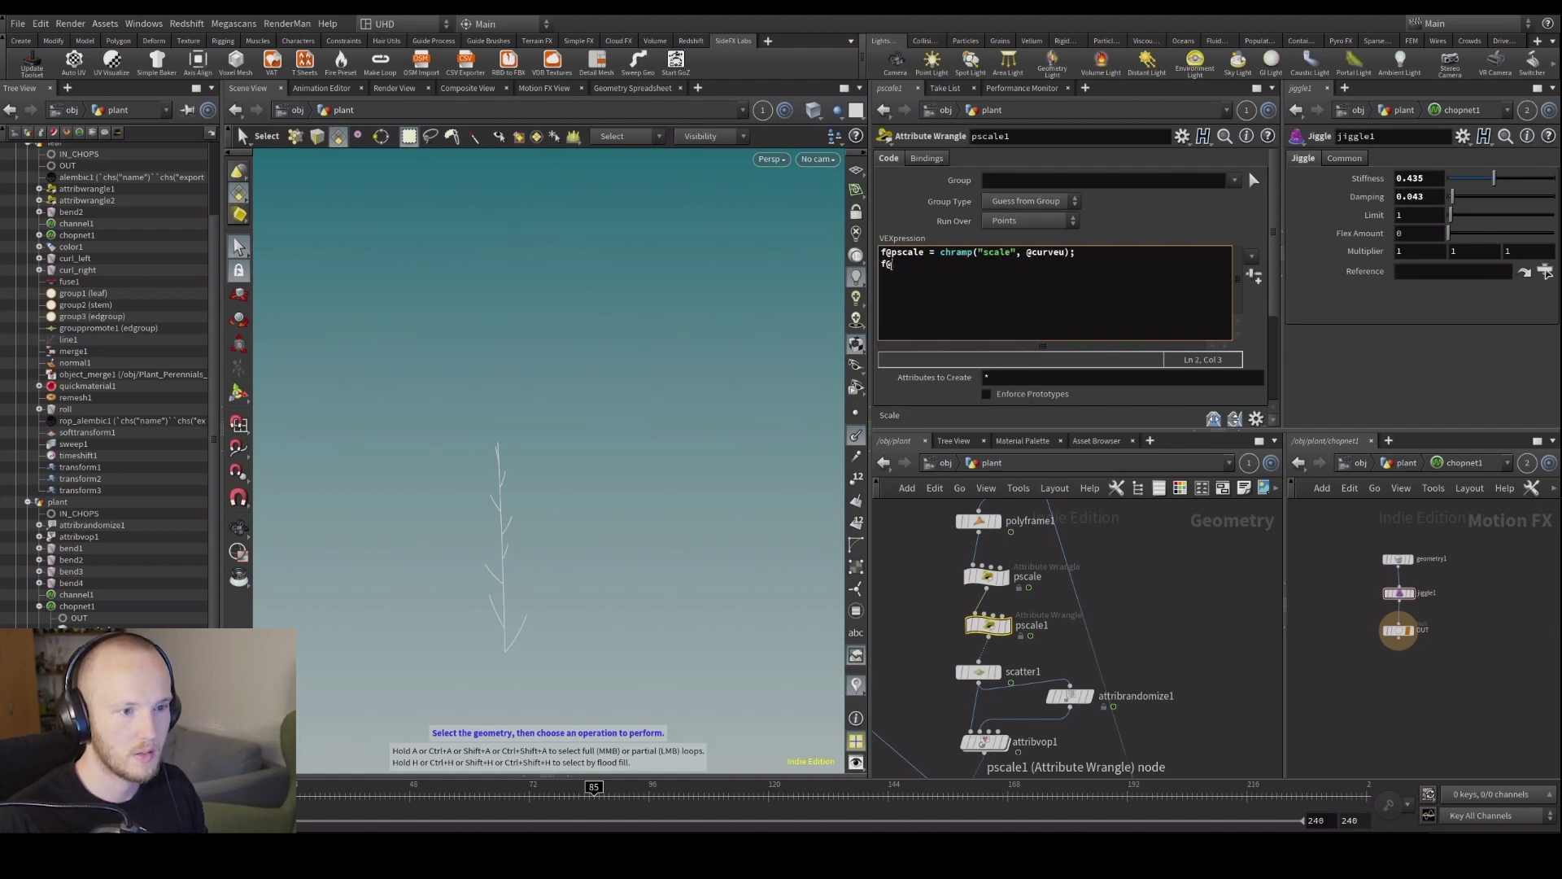
key(shift+Home)
key(BackSpace)
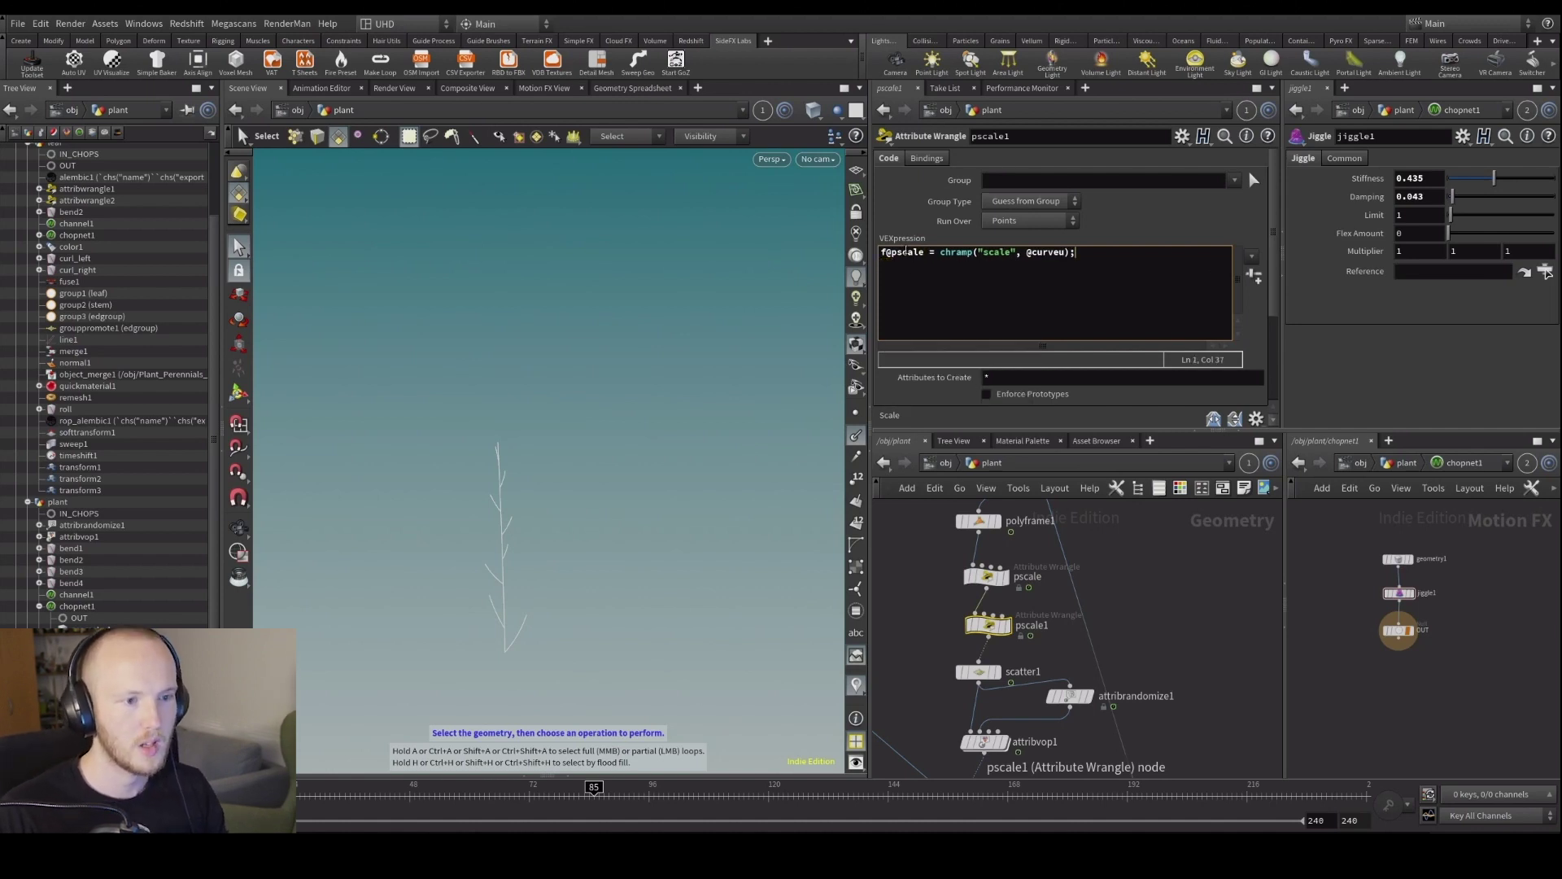
click(925, 252)
key(BackSpace)
key(BackSpace)
key(BackSpace)
key(BackSpace)
key(BackSpace)
key(BackSpace)
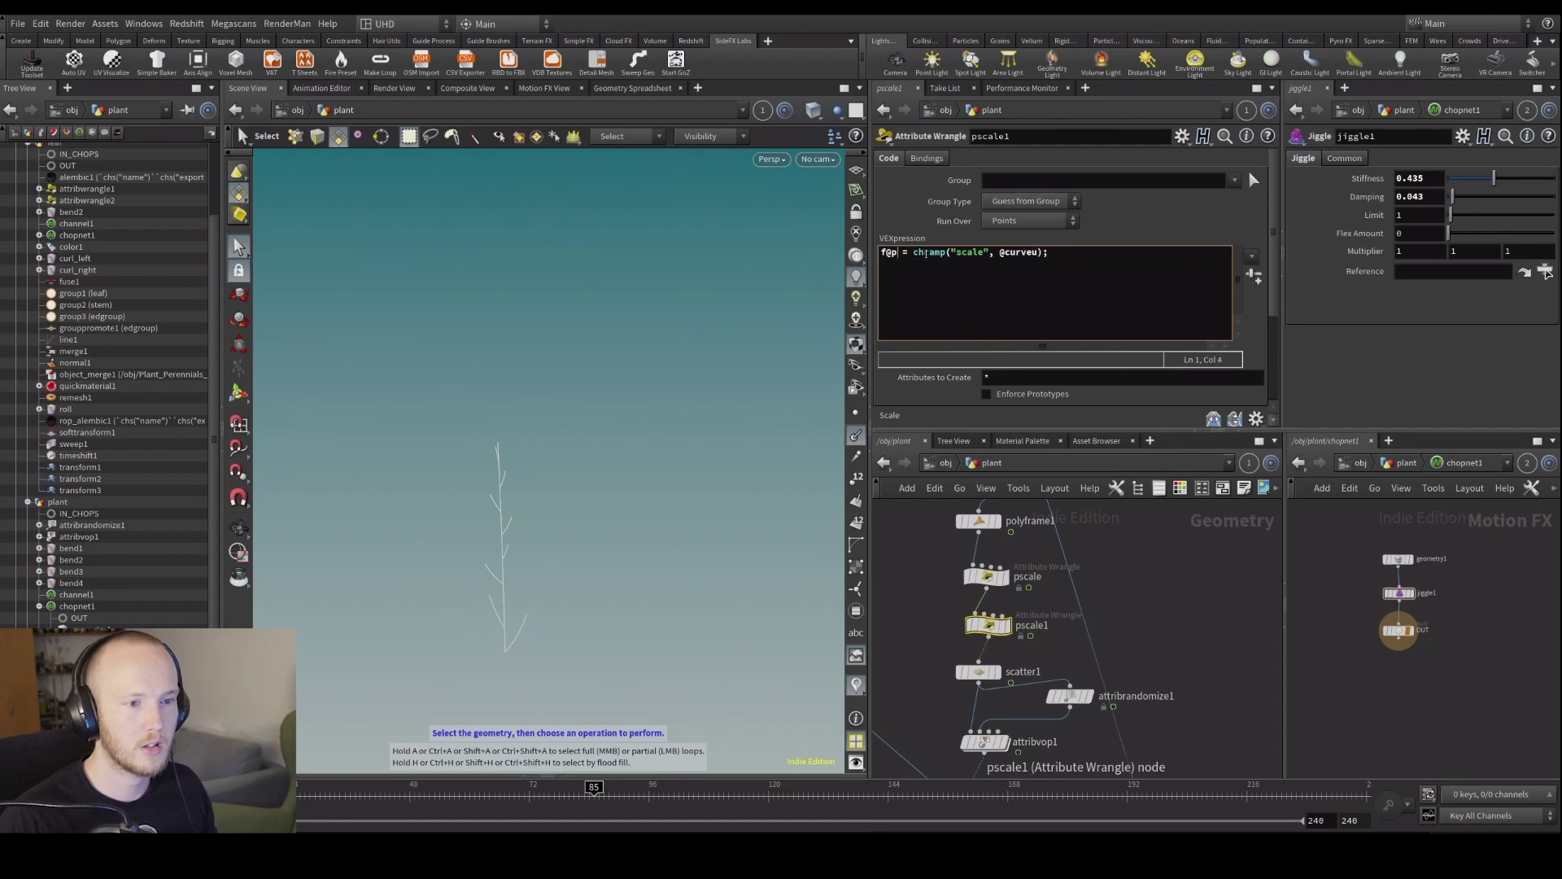
text(scatter)
key(BackSpace)
key(BackSpace)
key(BackSpace)
key(BackSpace)
key(BackSpace)
key(BackSpace)
key(BackSpace)
text(emit)
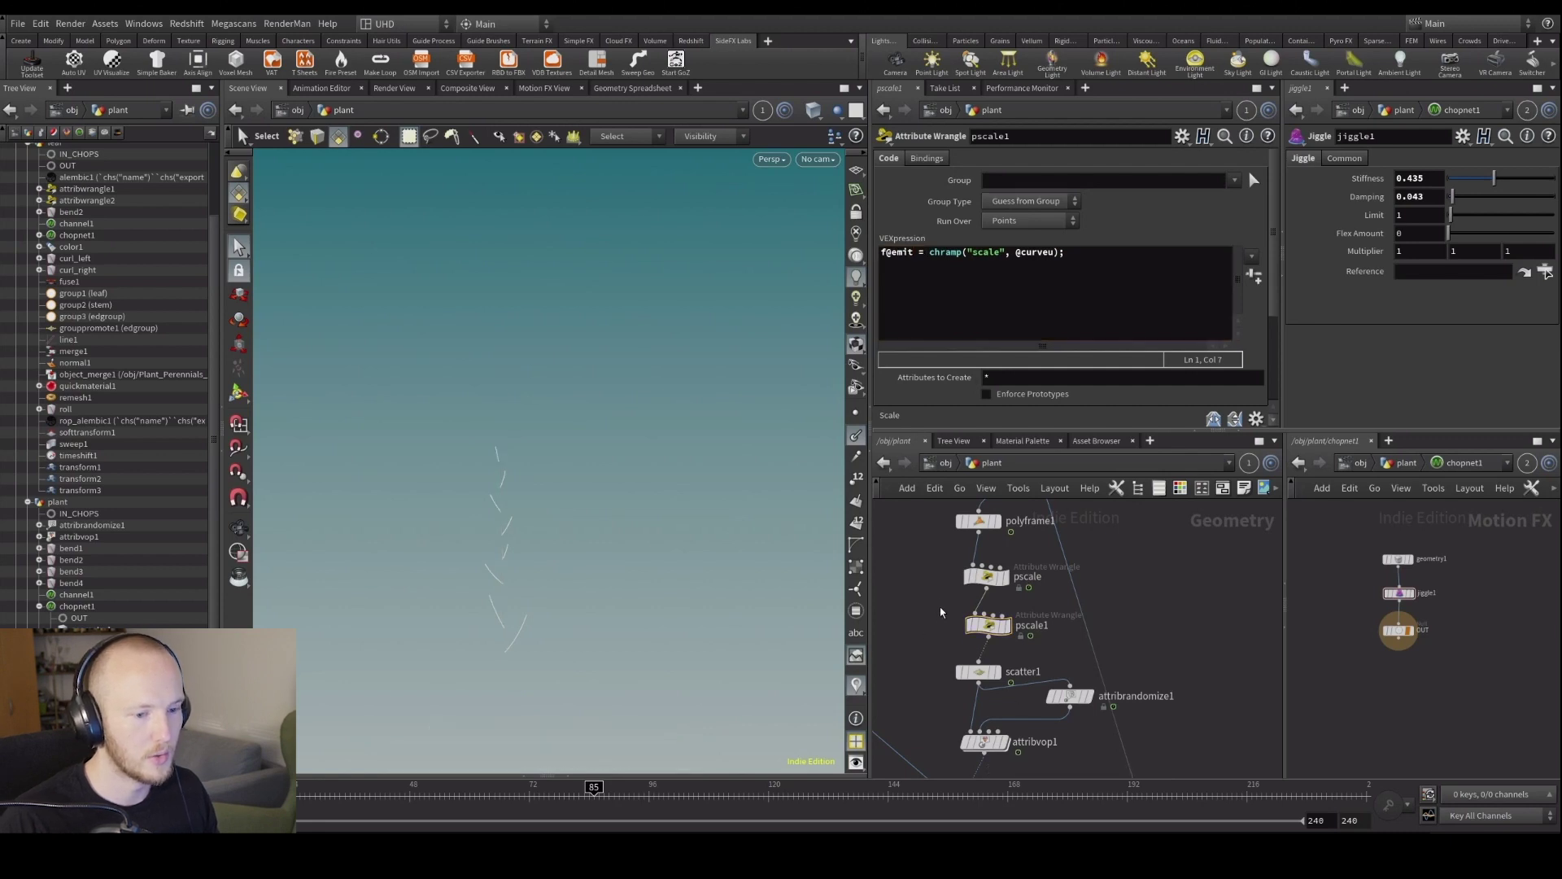
Rename the duplicated pscale1 wrangle to scatter.
double_click(1023, 625)
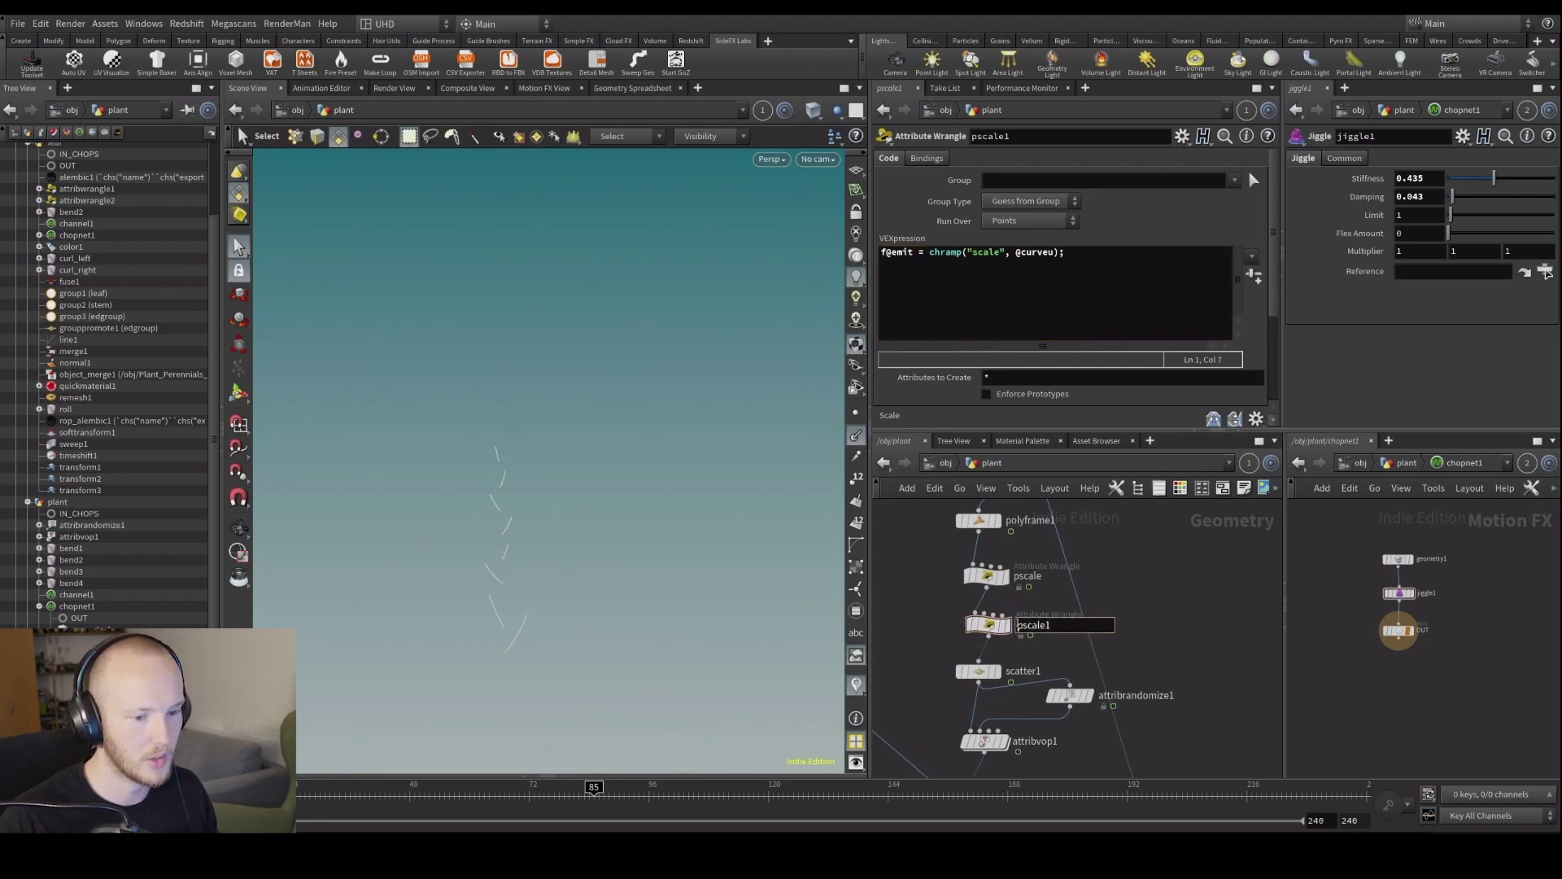
text(sc)
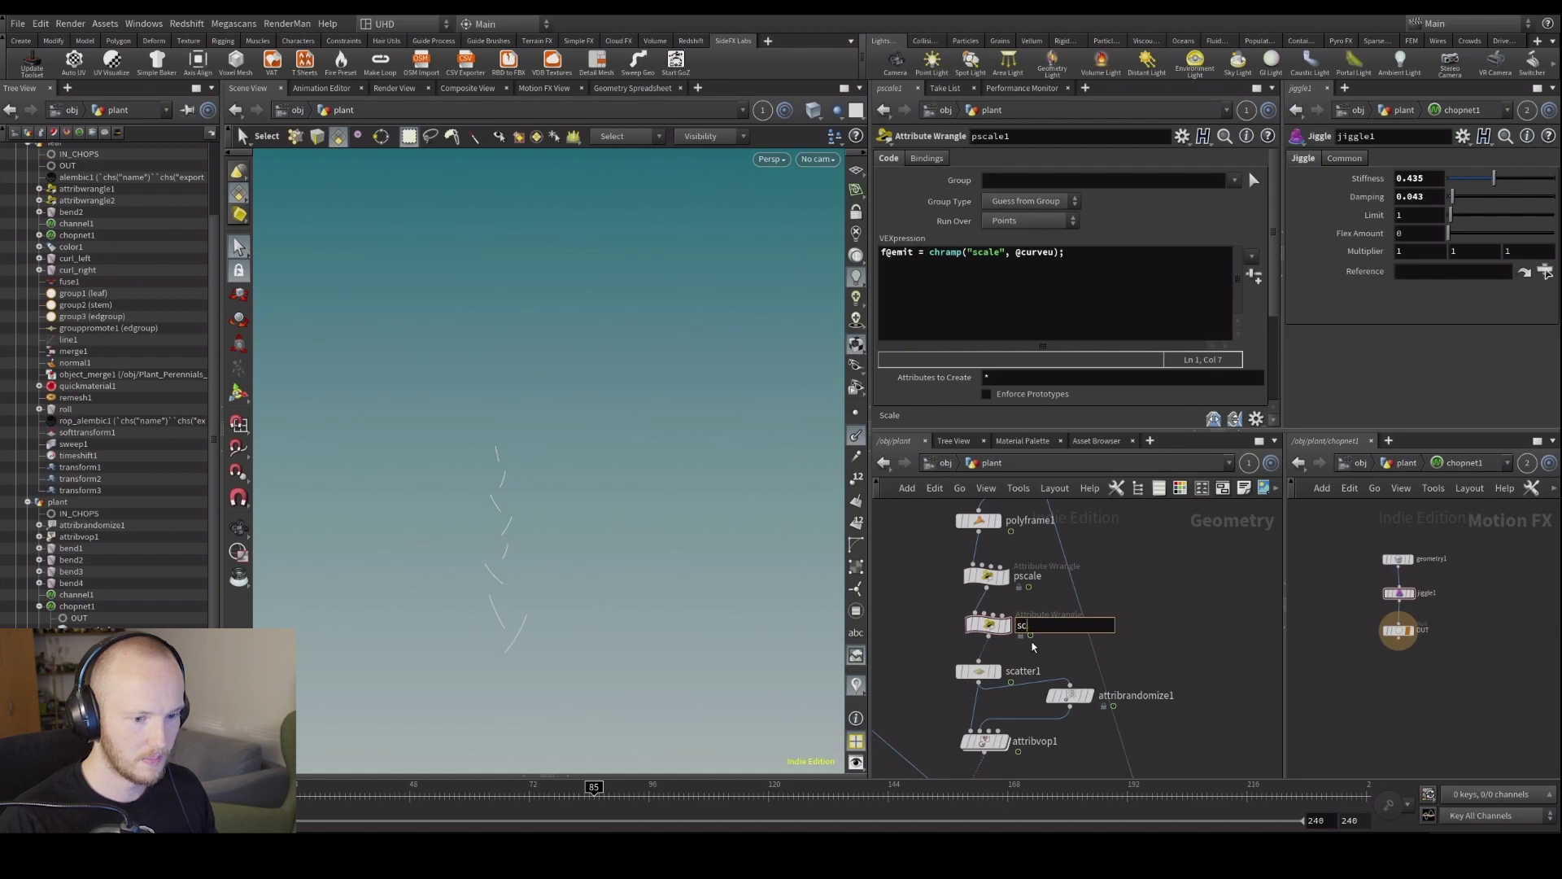
text(atter)
key(Return)
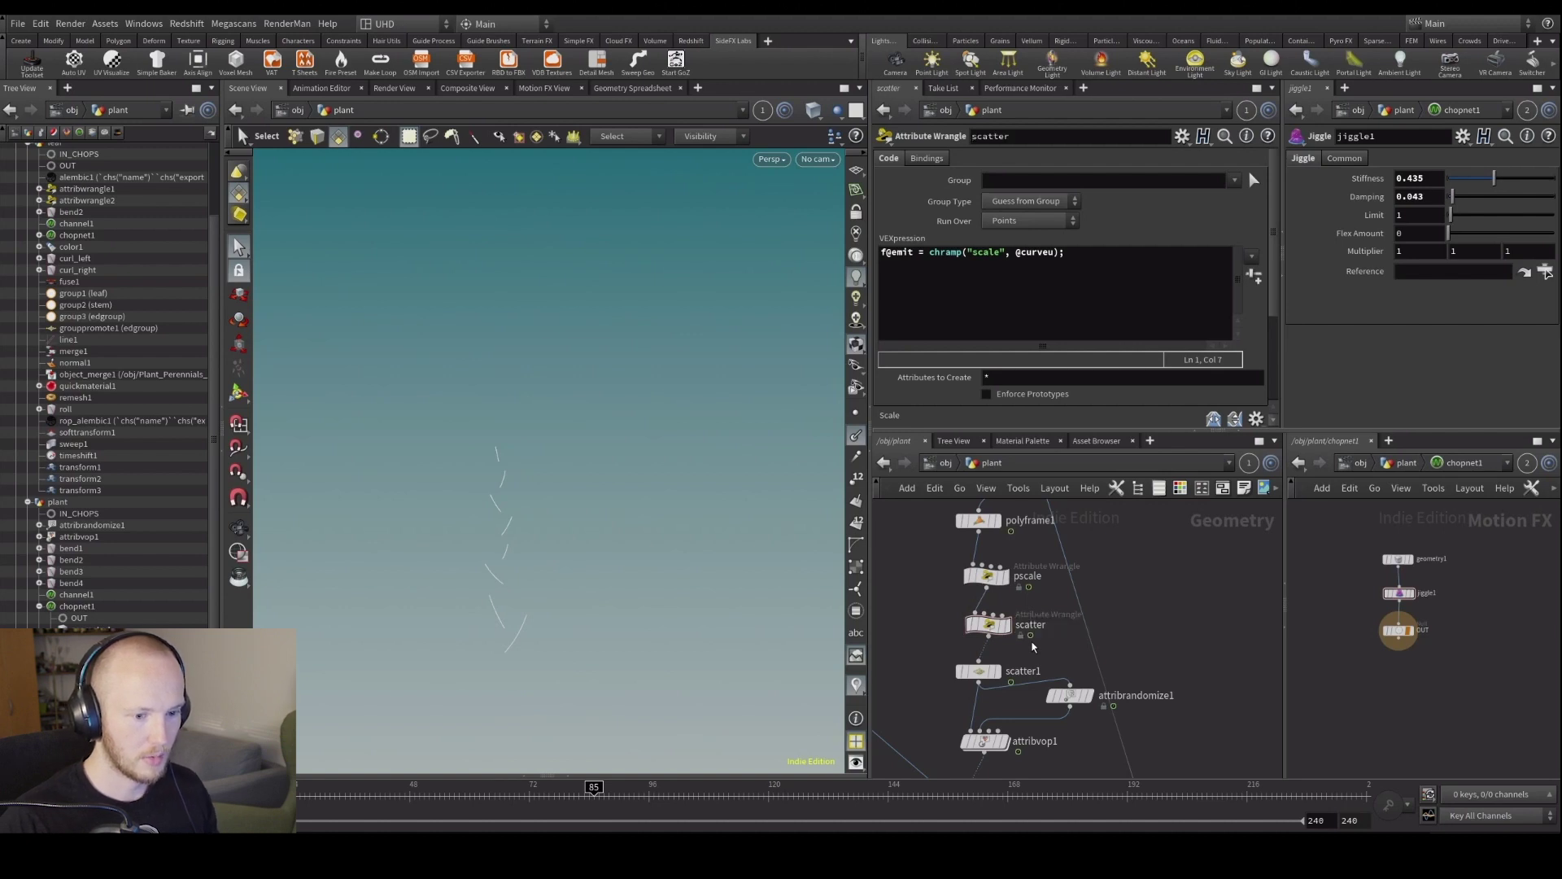
scroll(1279, 257, down, 3)
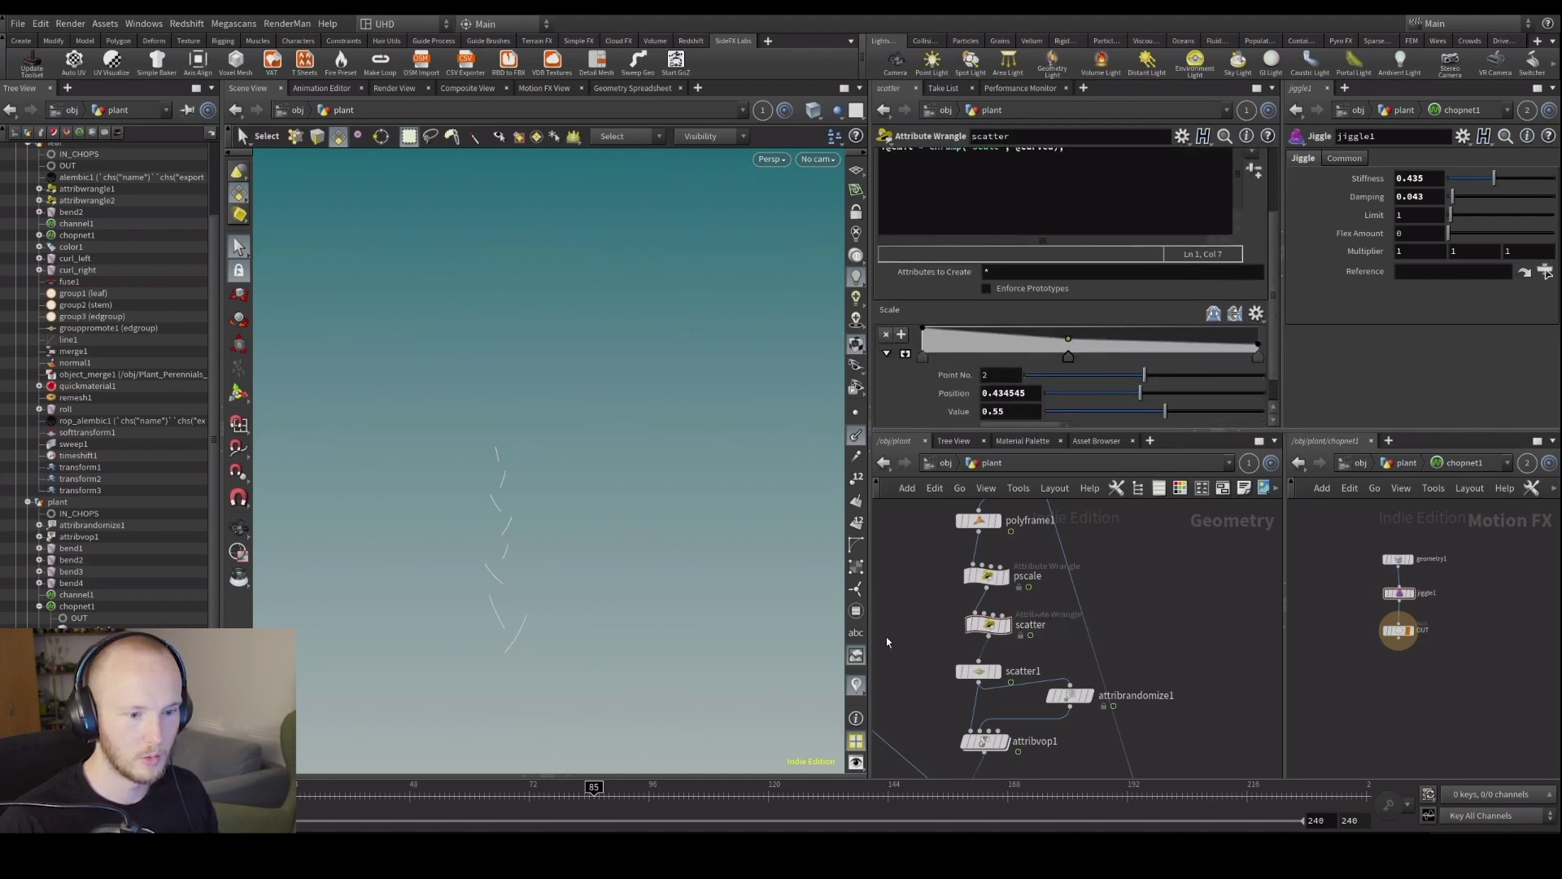
Enable the Density Attribute on scatter1 and set it to emit.
click(999, 653)
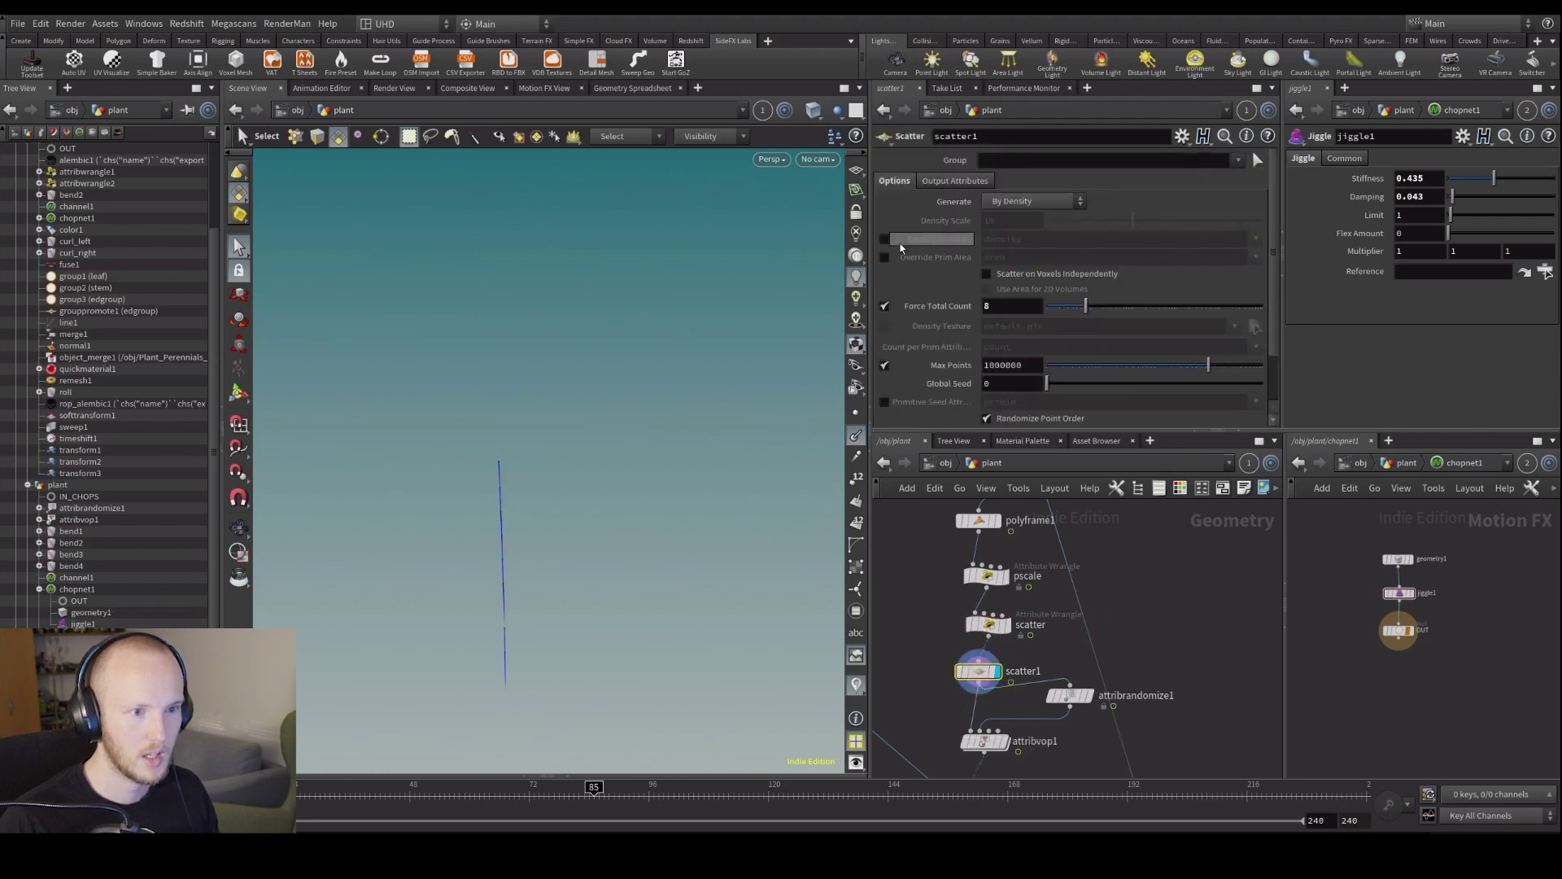
click(885, 240)
text(scatter)
key(Return)
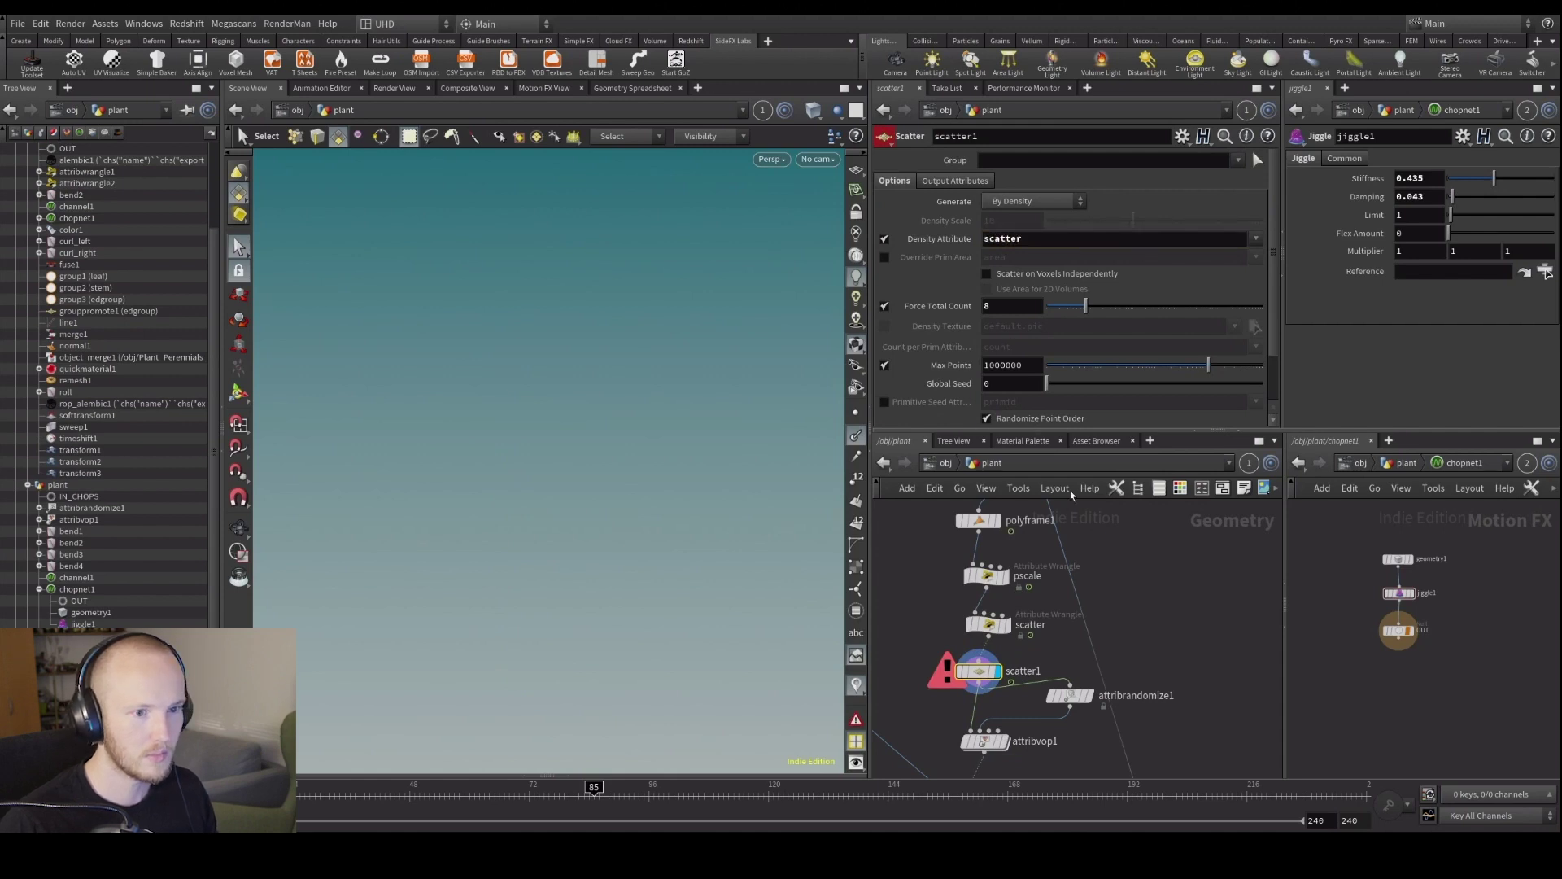
double_click(1026, 239)
text(emit)
key(Return)
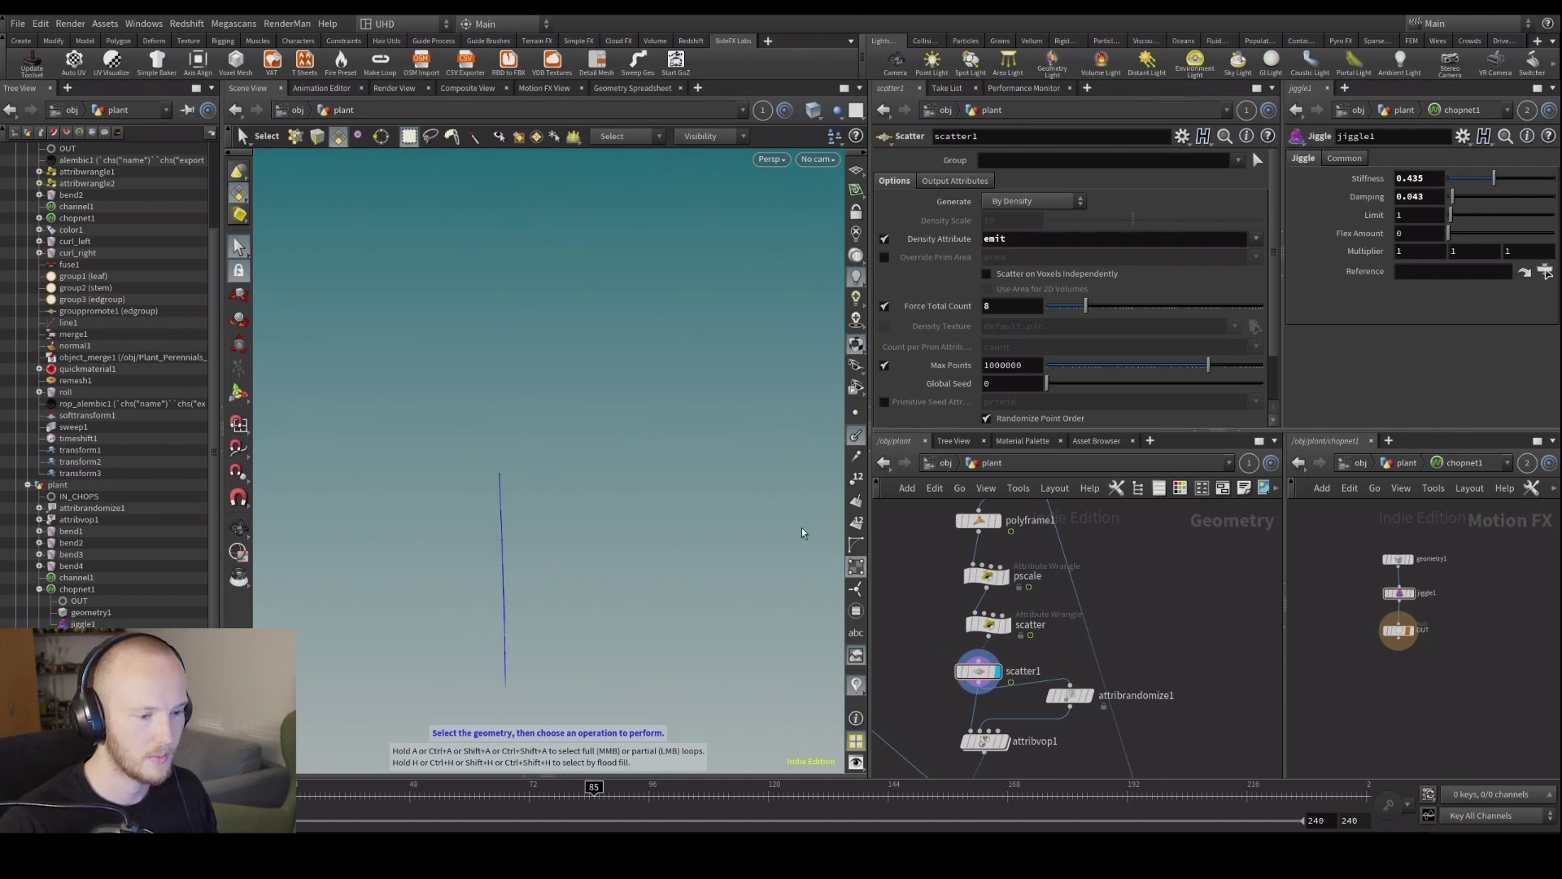
Hide the point normals and move the first point of the scatter wrangle's Scale ramp to value 0 at position about 0.16.
click(855, 435)
click(987, 624)
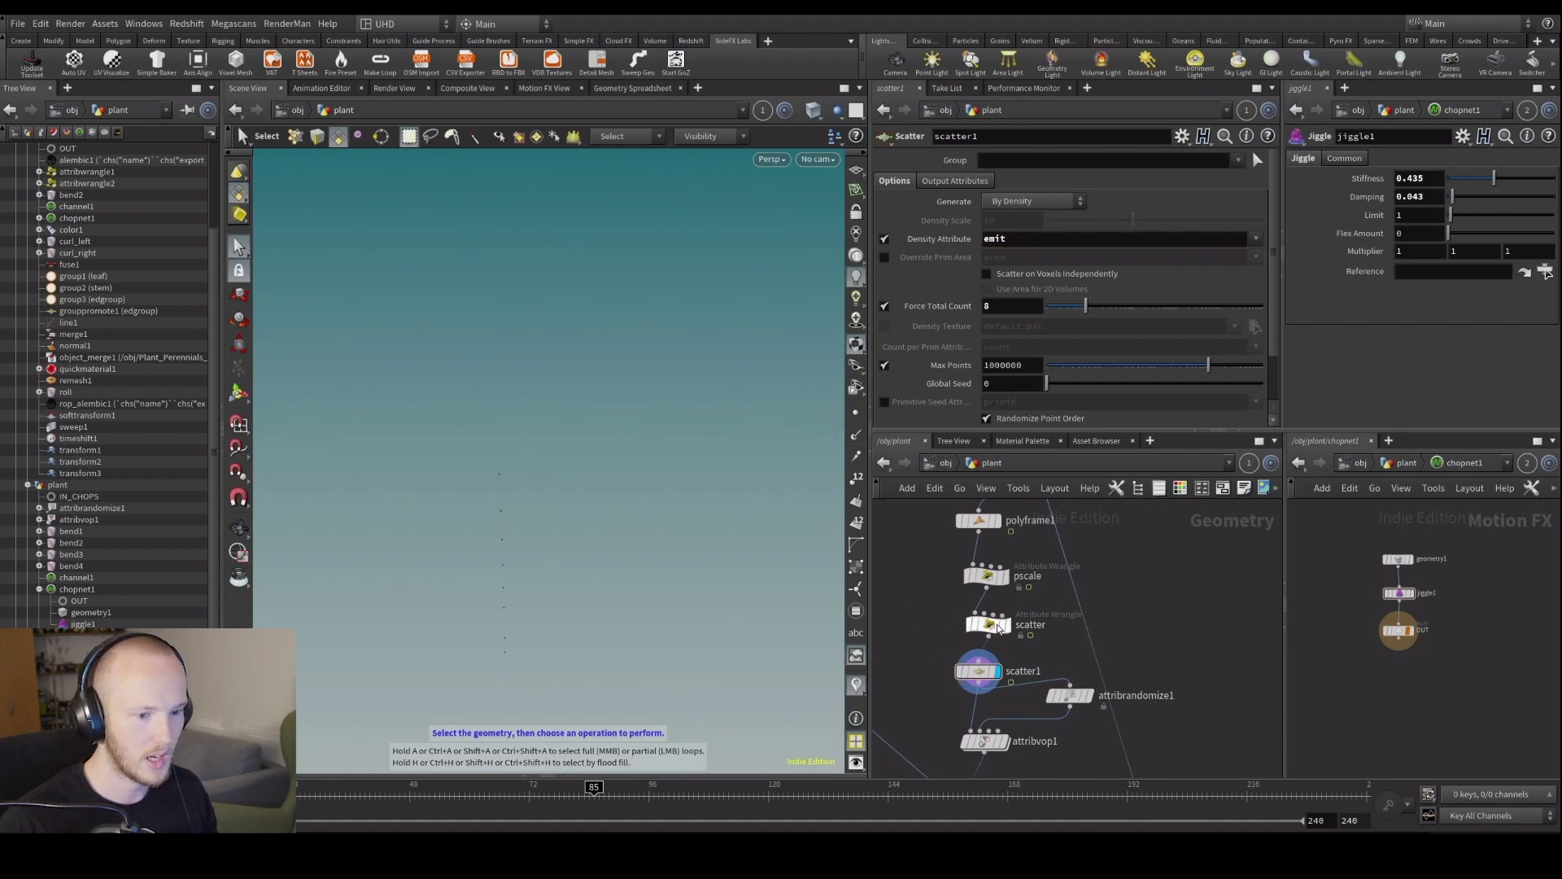
click(1259, 352)
mouse_move(1258, 358)
mouse_down()
mouse_move(1261, 335)
mouse_move(1241, 355)
mouse_up()
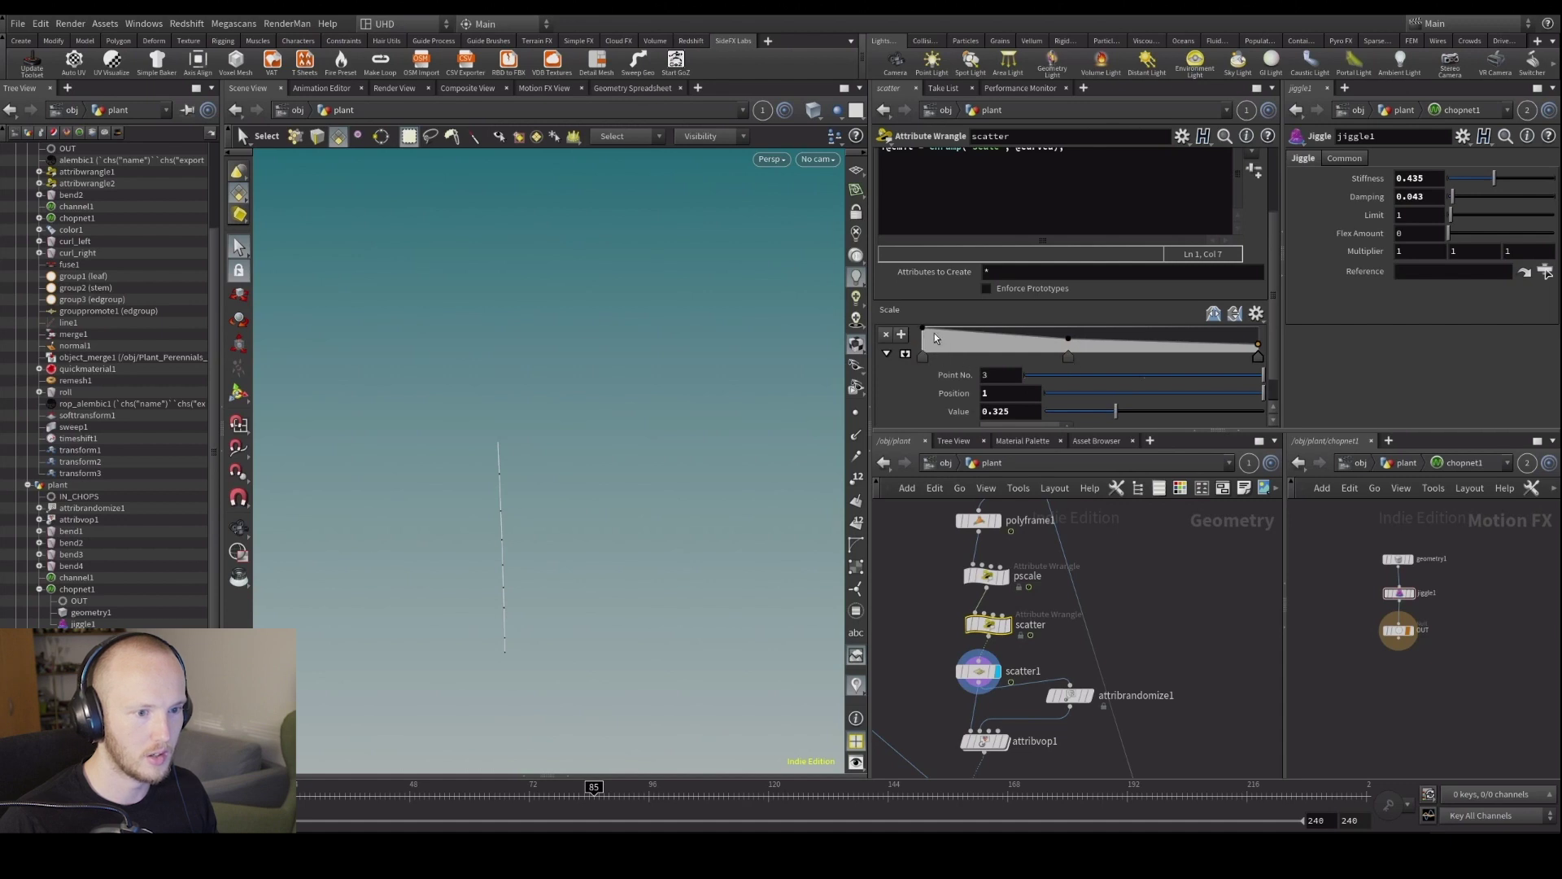
drag(925, 335, 976, 360)
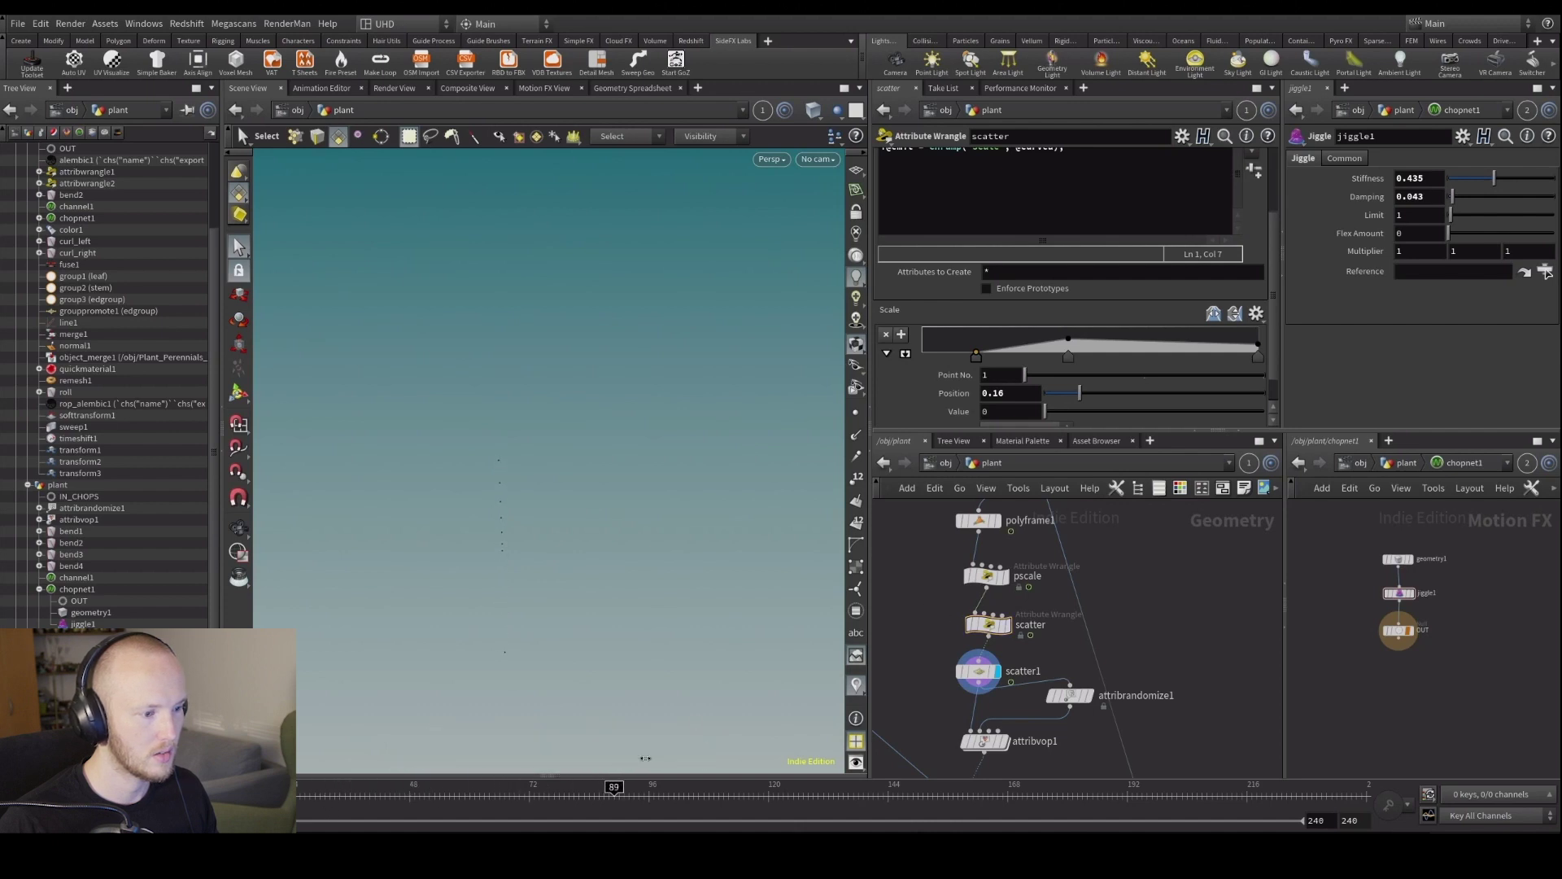
key(Escape)
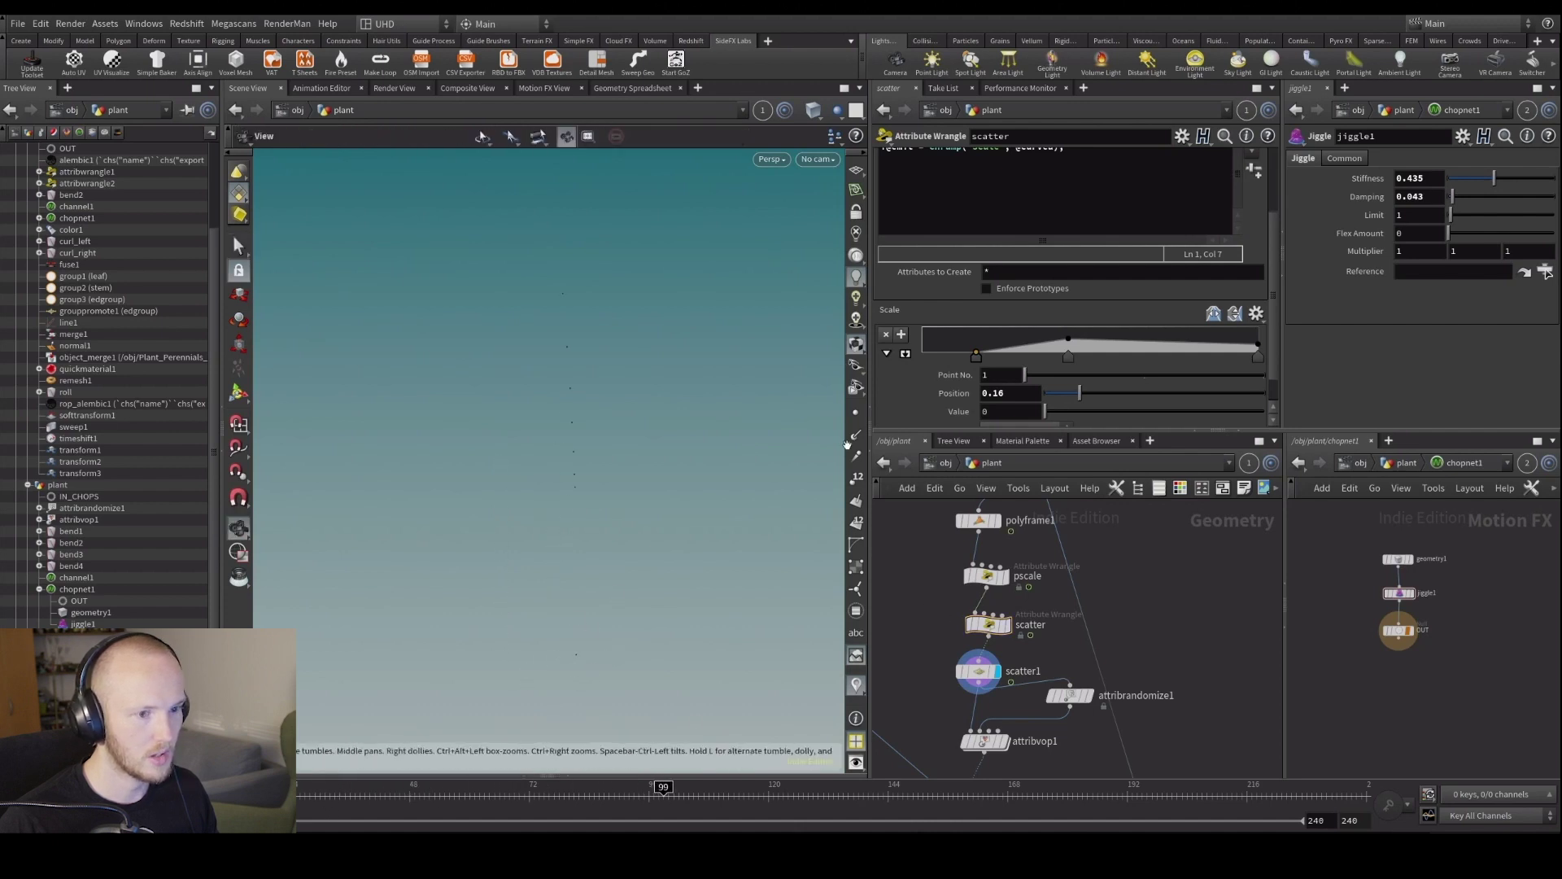
mouse_move(976, 356)
mouse_down()
mouse_move(999, 356)
mouse_move(976, 356)
mouse_up()
key(s)
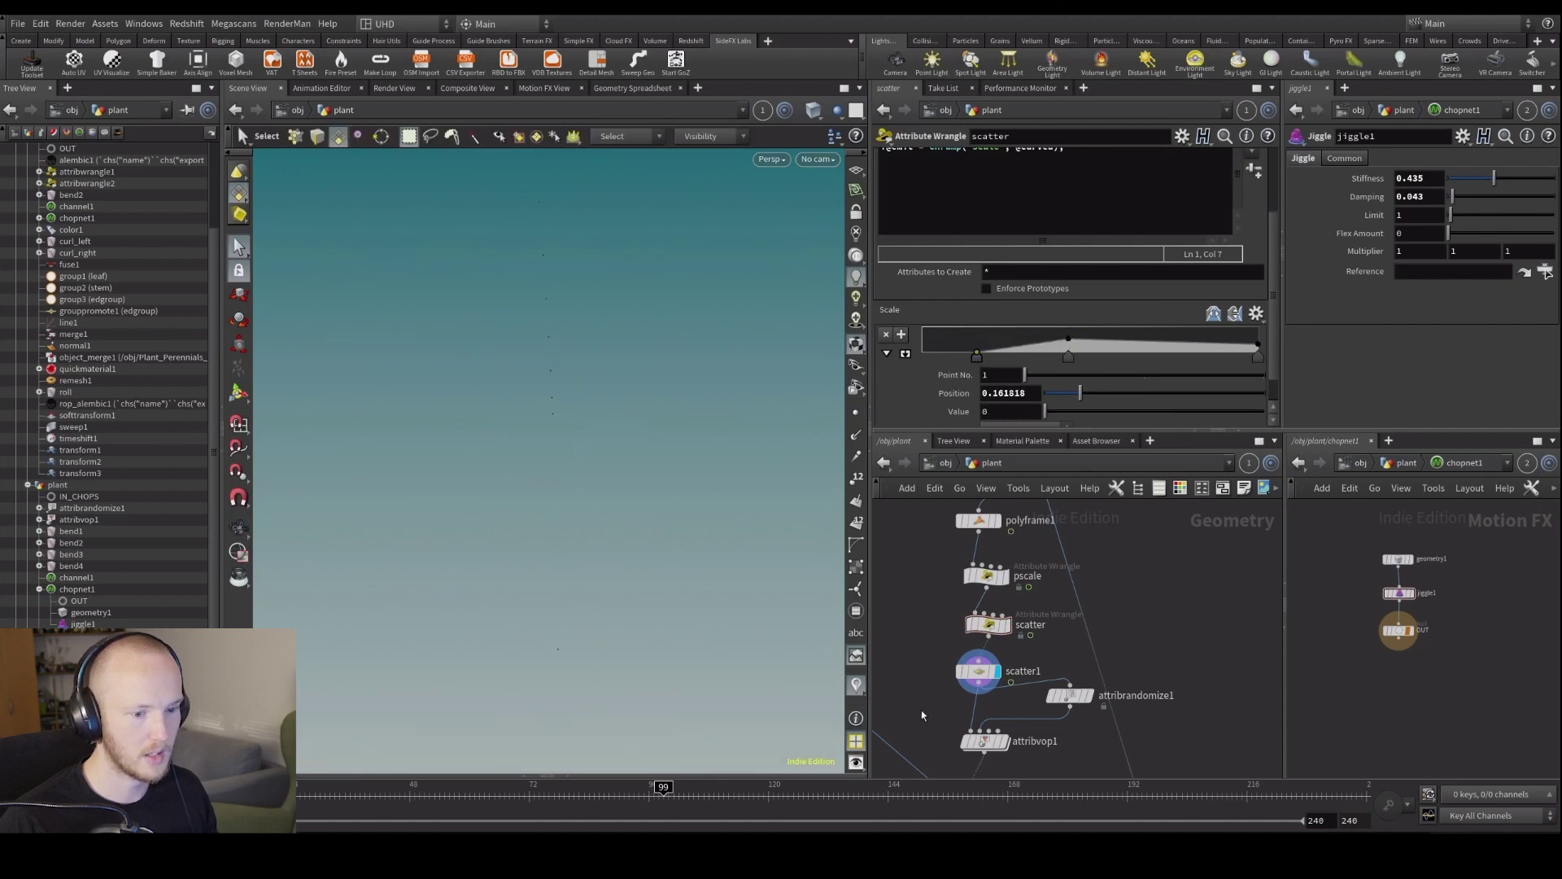
Display the copytopoints1 output to check how the branches are distributed.
scroll(921, 709, down, 1)
key(Tab)
text(copy)
key(Return)
click(959, 724)
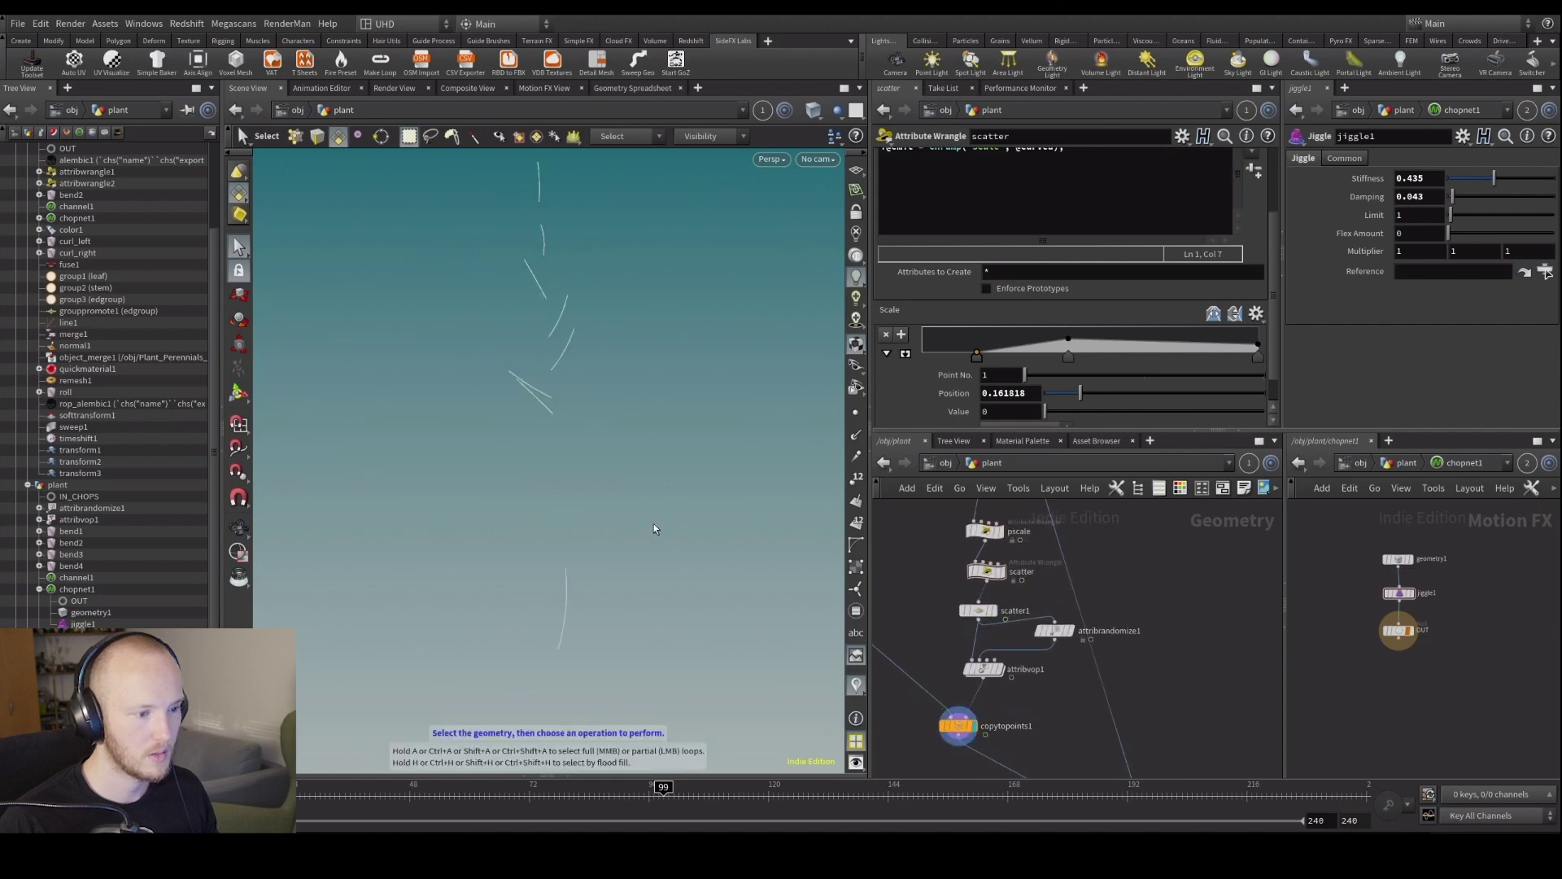
Try to remove the lowest scattered point of scatter1 with a Blast node, and delete that node again.
click(991, 610)
drag(556, 534, 635, 598)
key(2)
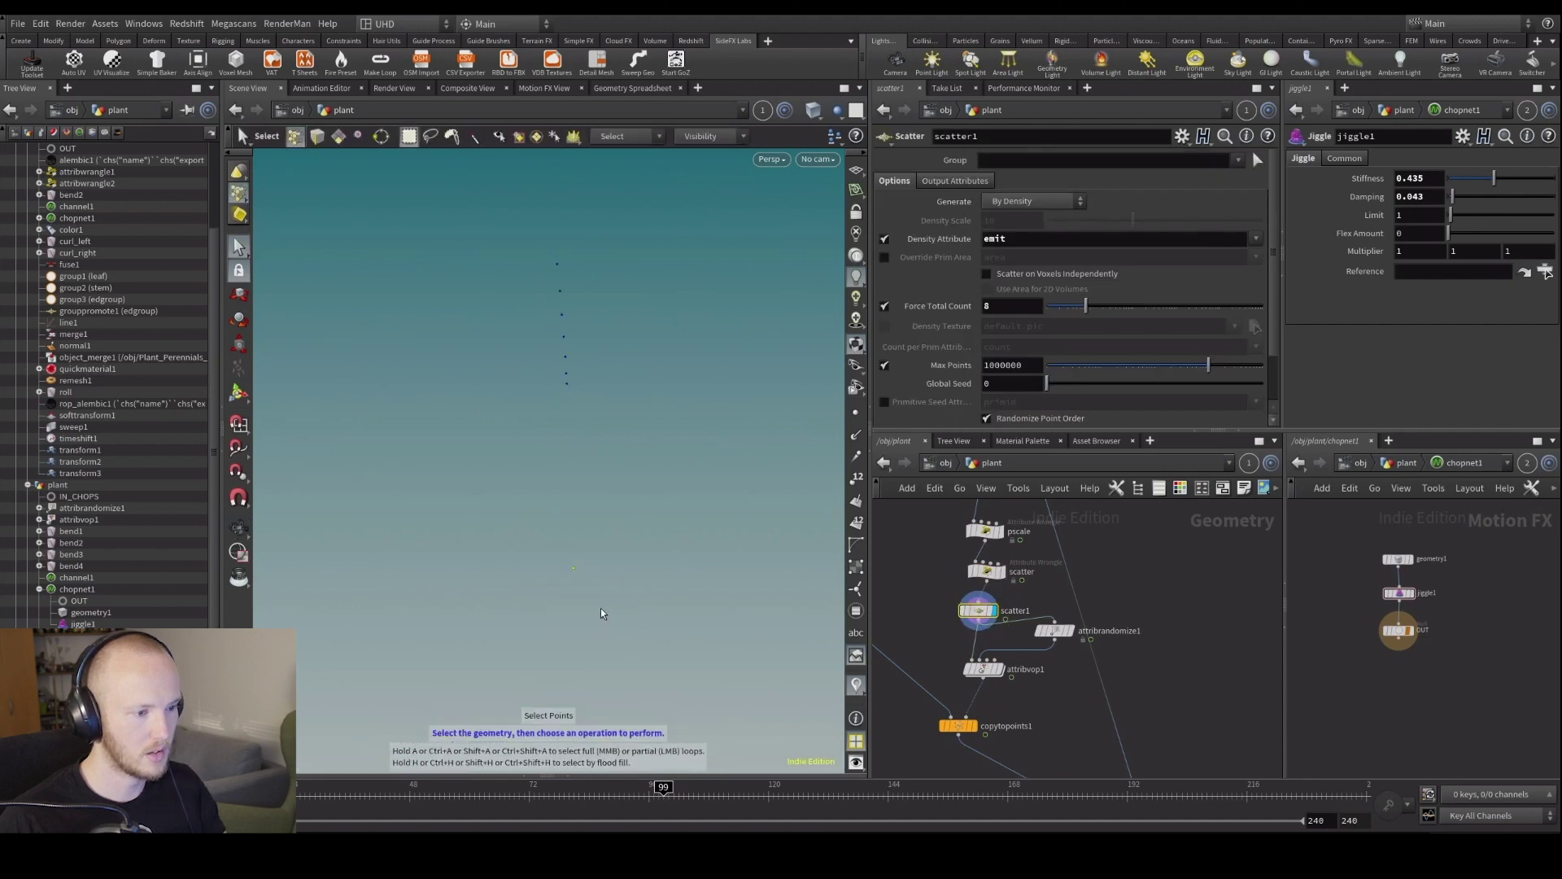
key(Delete)
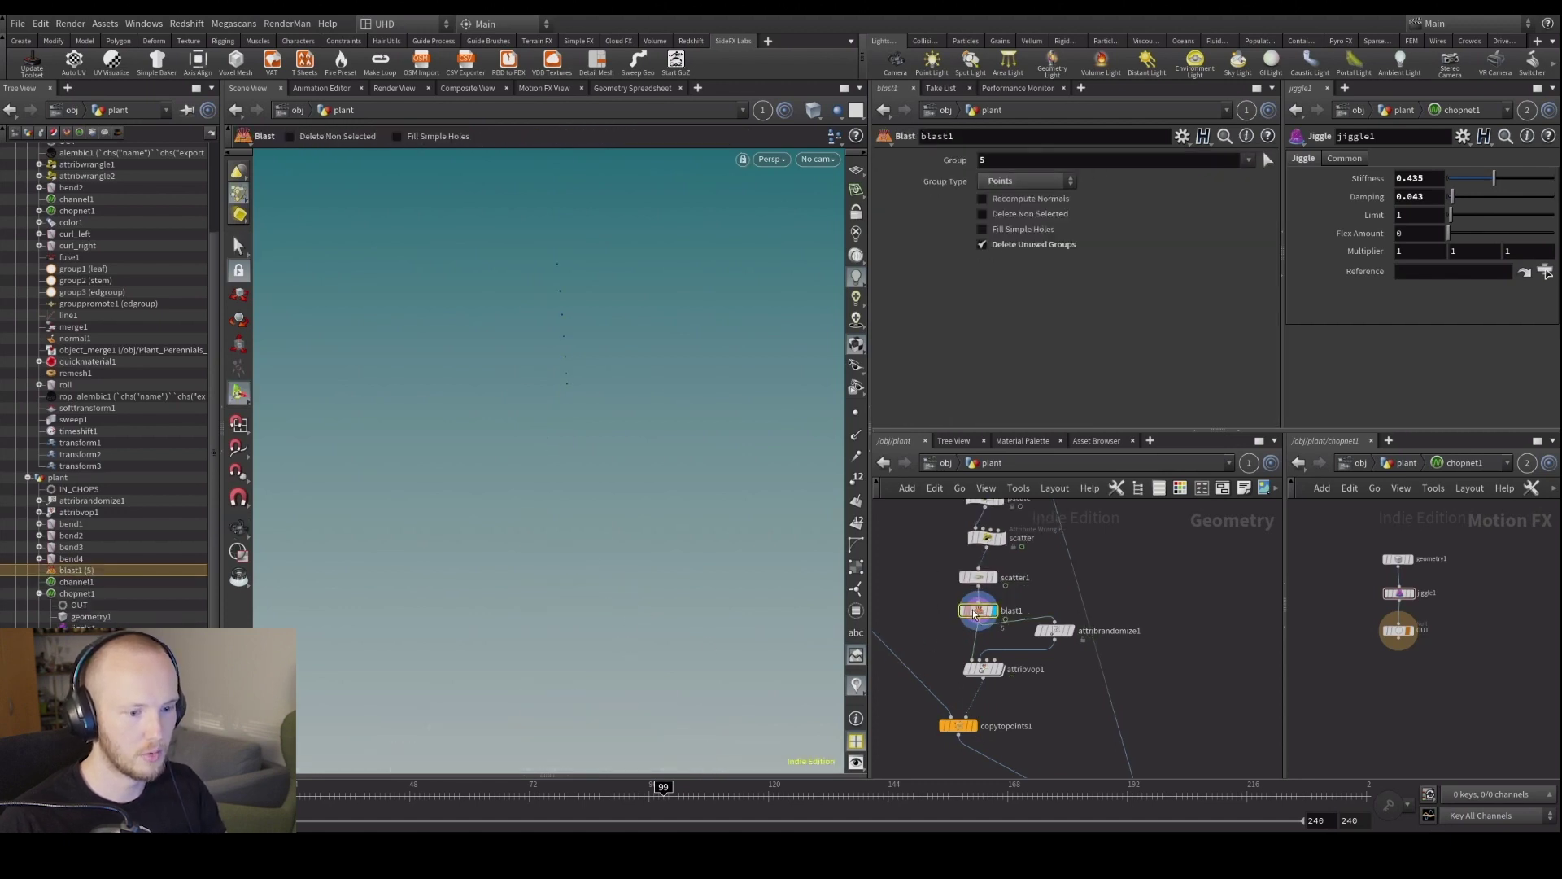
key(Delete)
Insert a Sort node directly below scatter1, display it and enable Reverse Point Sort.
key(Tab)
text(sort)
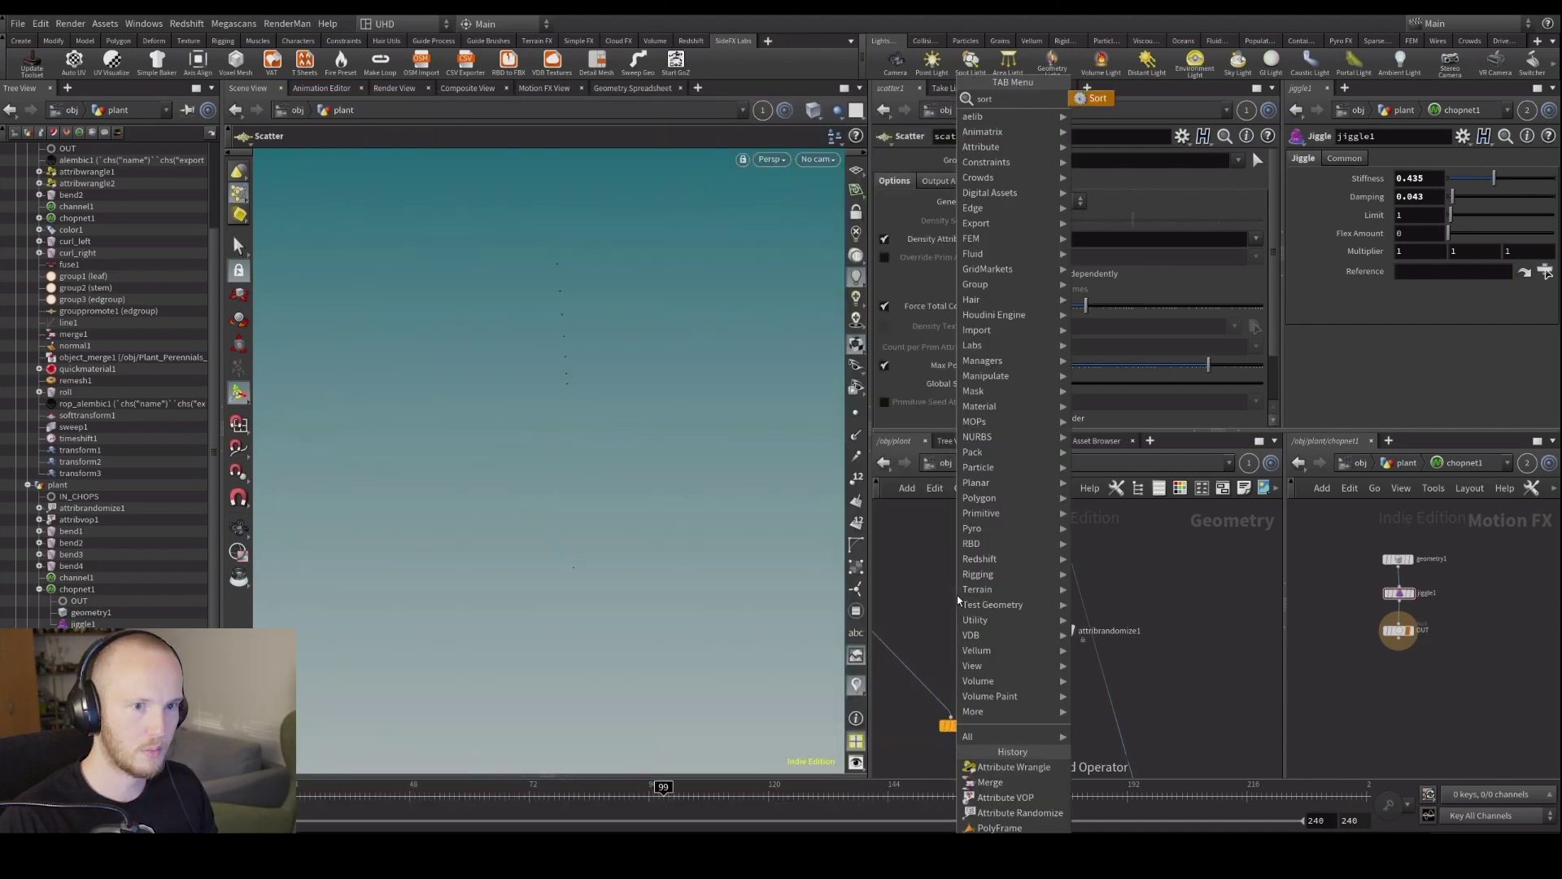
key(Return)
click(1005, 627)
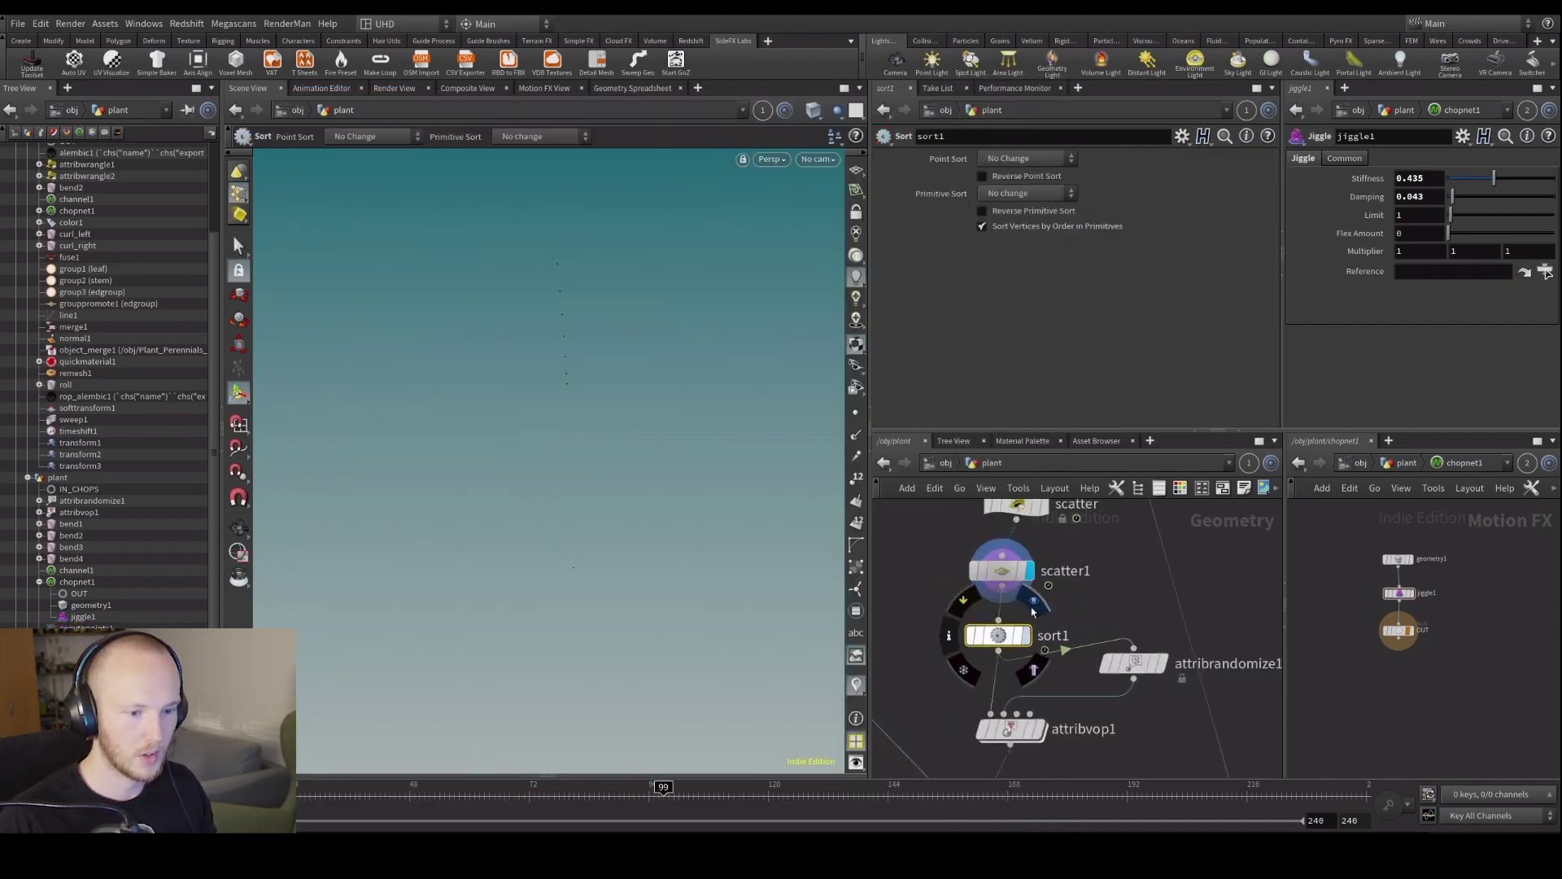
click(1033, 606)
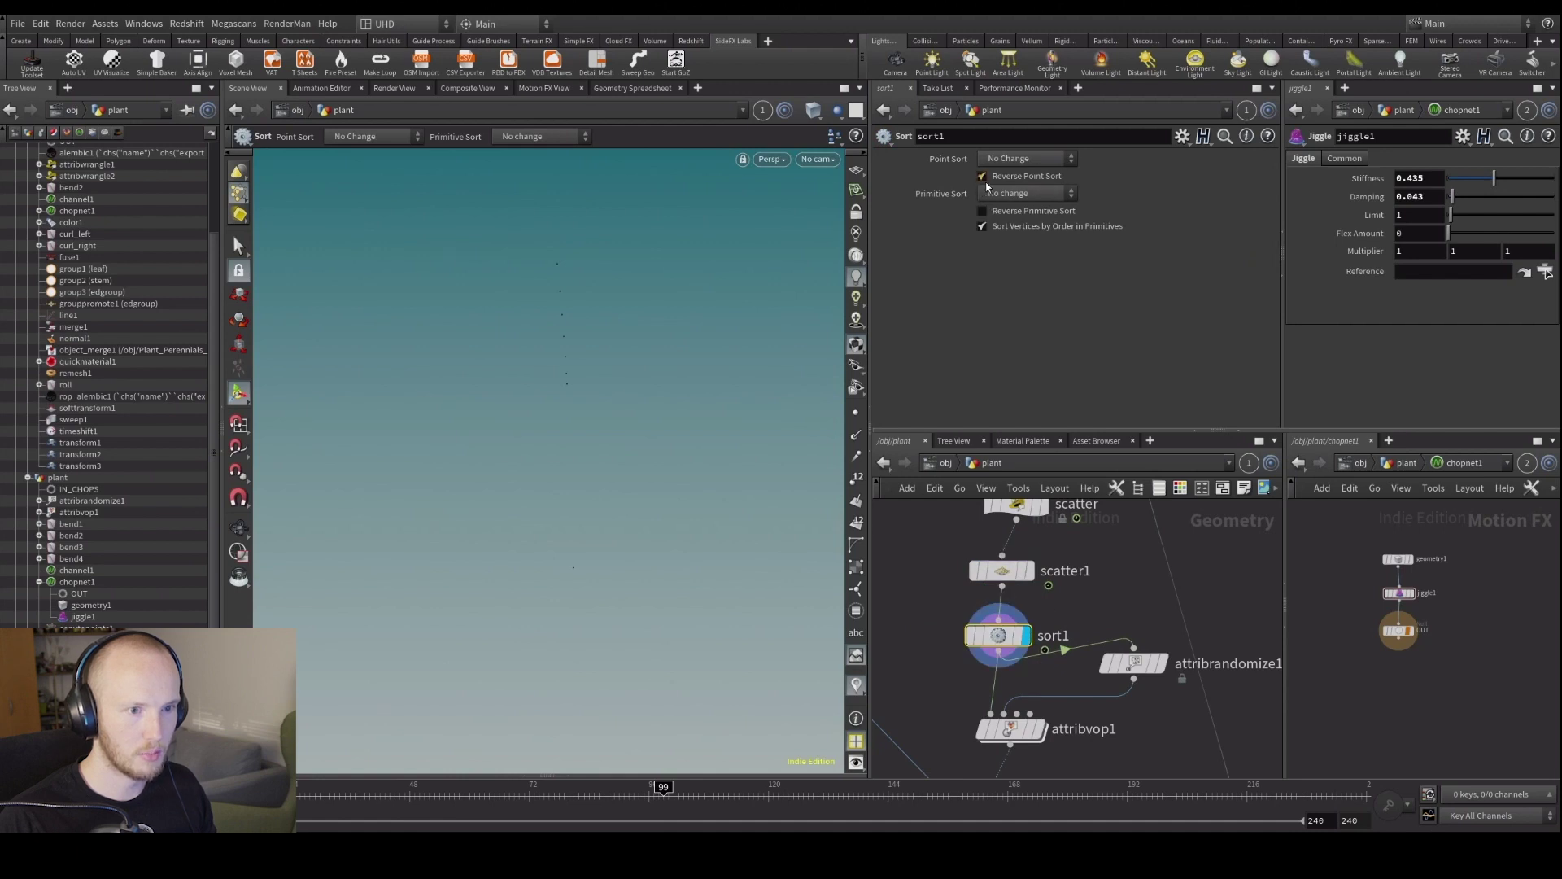
Test blasting the lowest point after the reversed sort, and delete the Blast node again.
key(s)
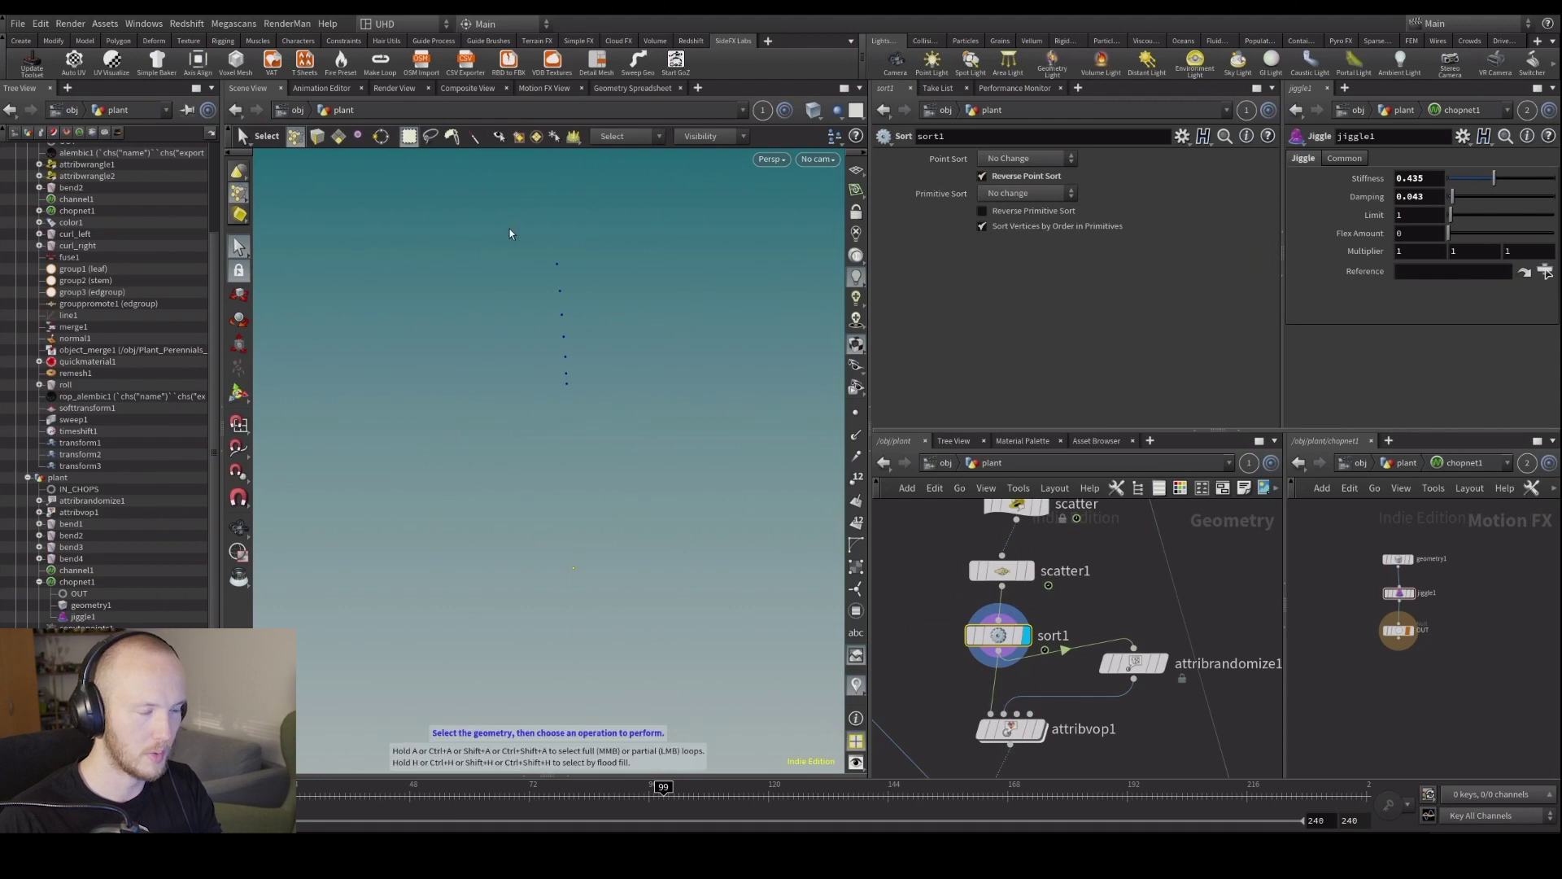
key(Delete)
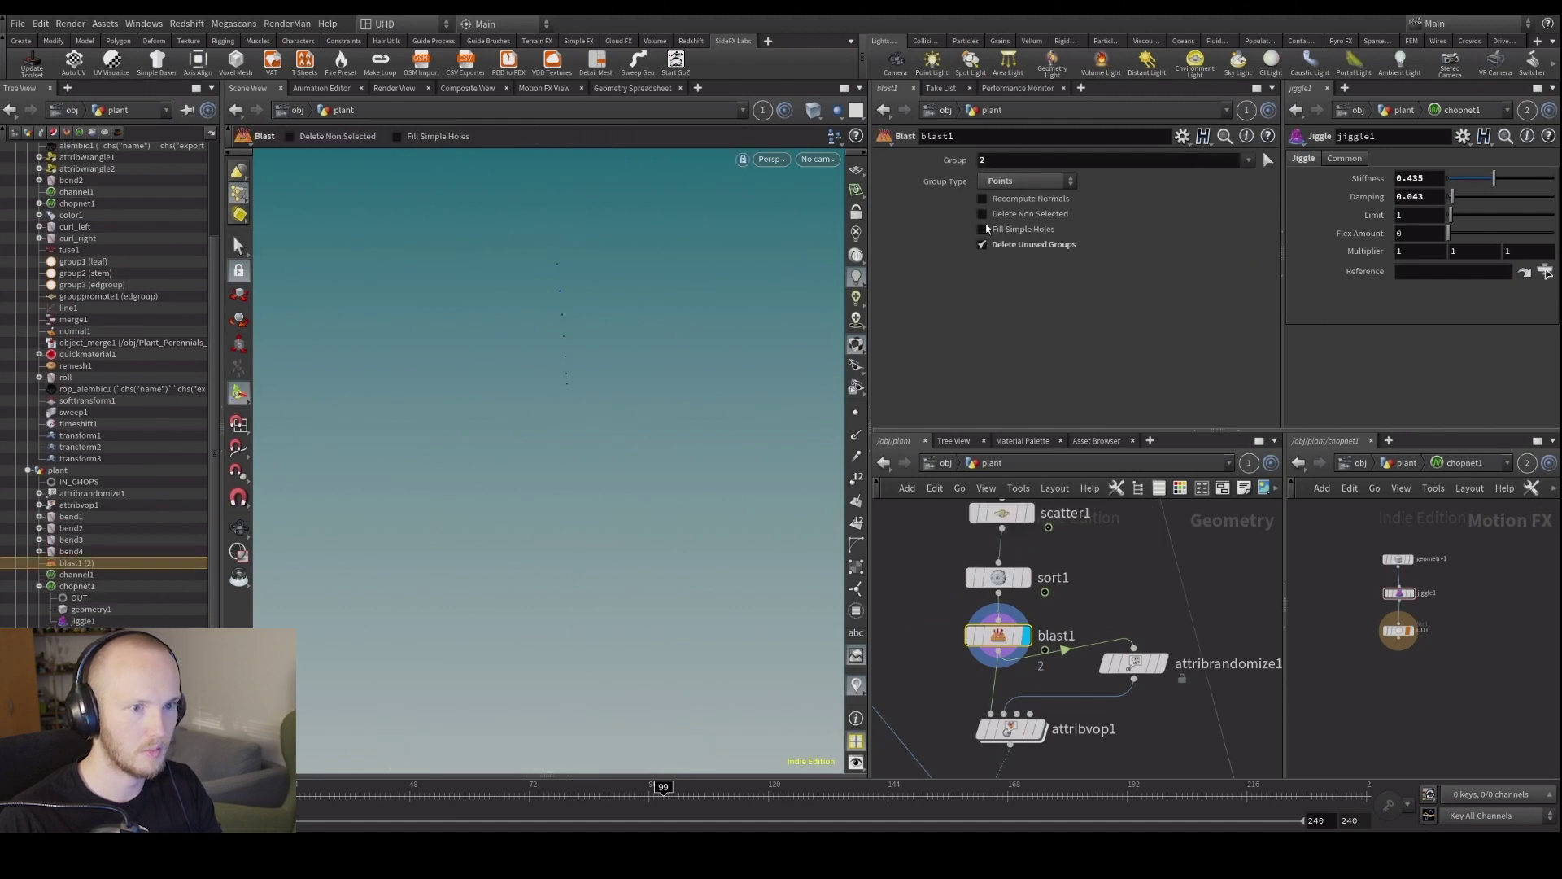
key(Delete)
scroll(1036, 650, down, 2)
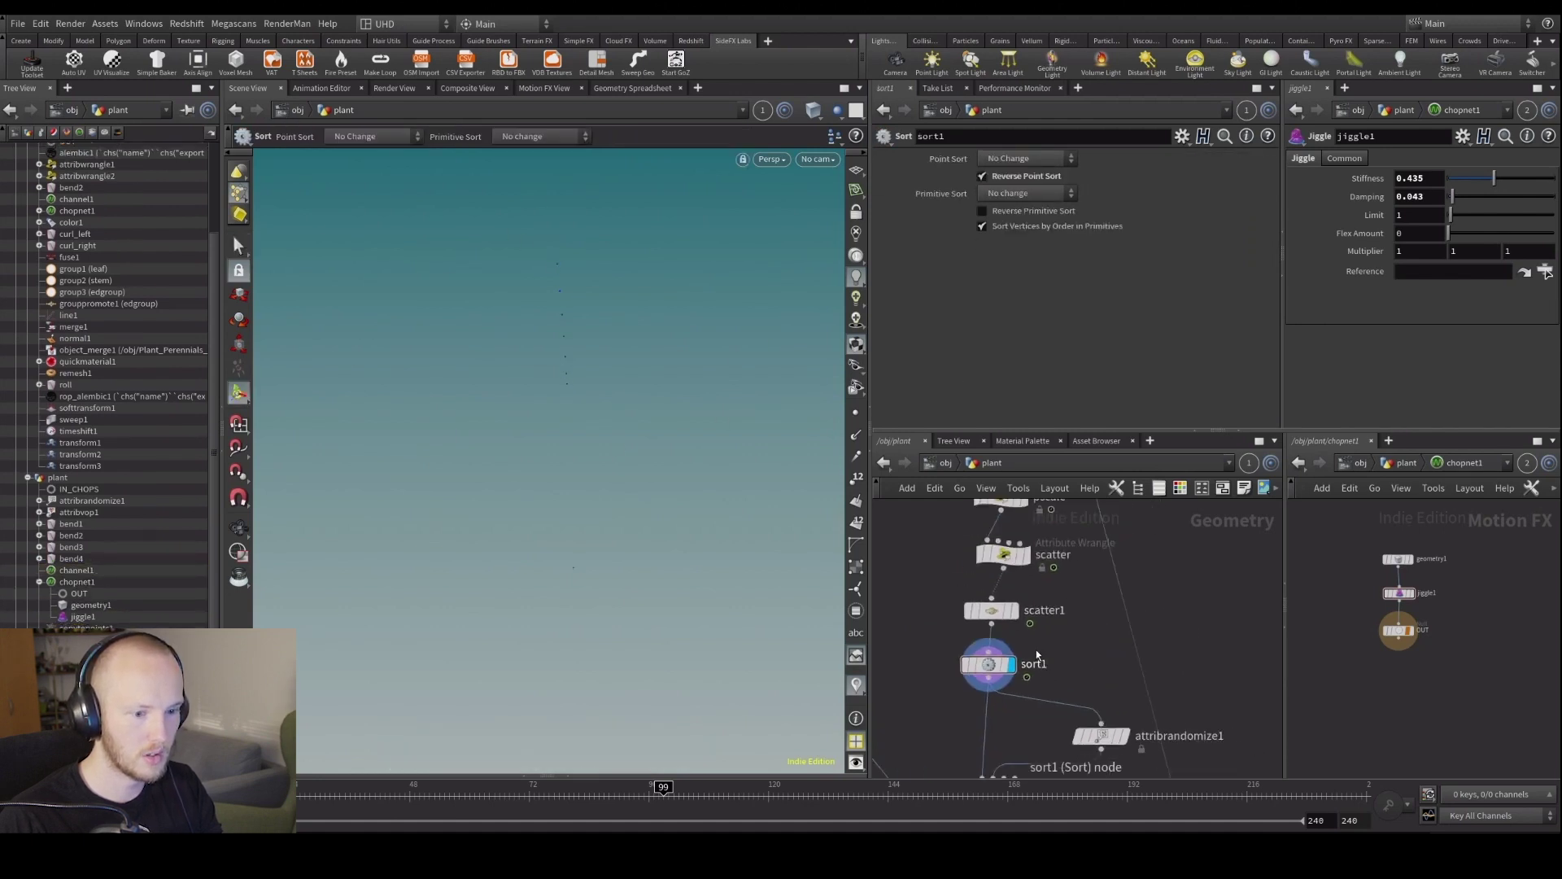
Remove the sort1 node from below scatter1.
click(991, 617)
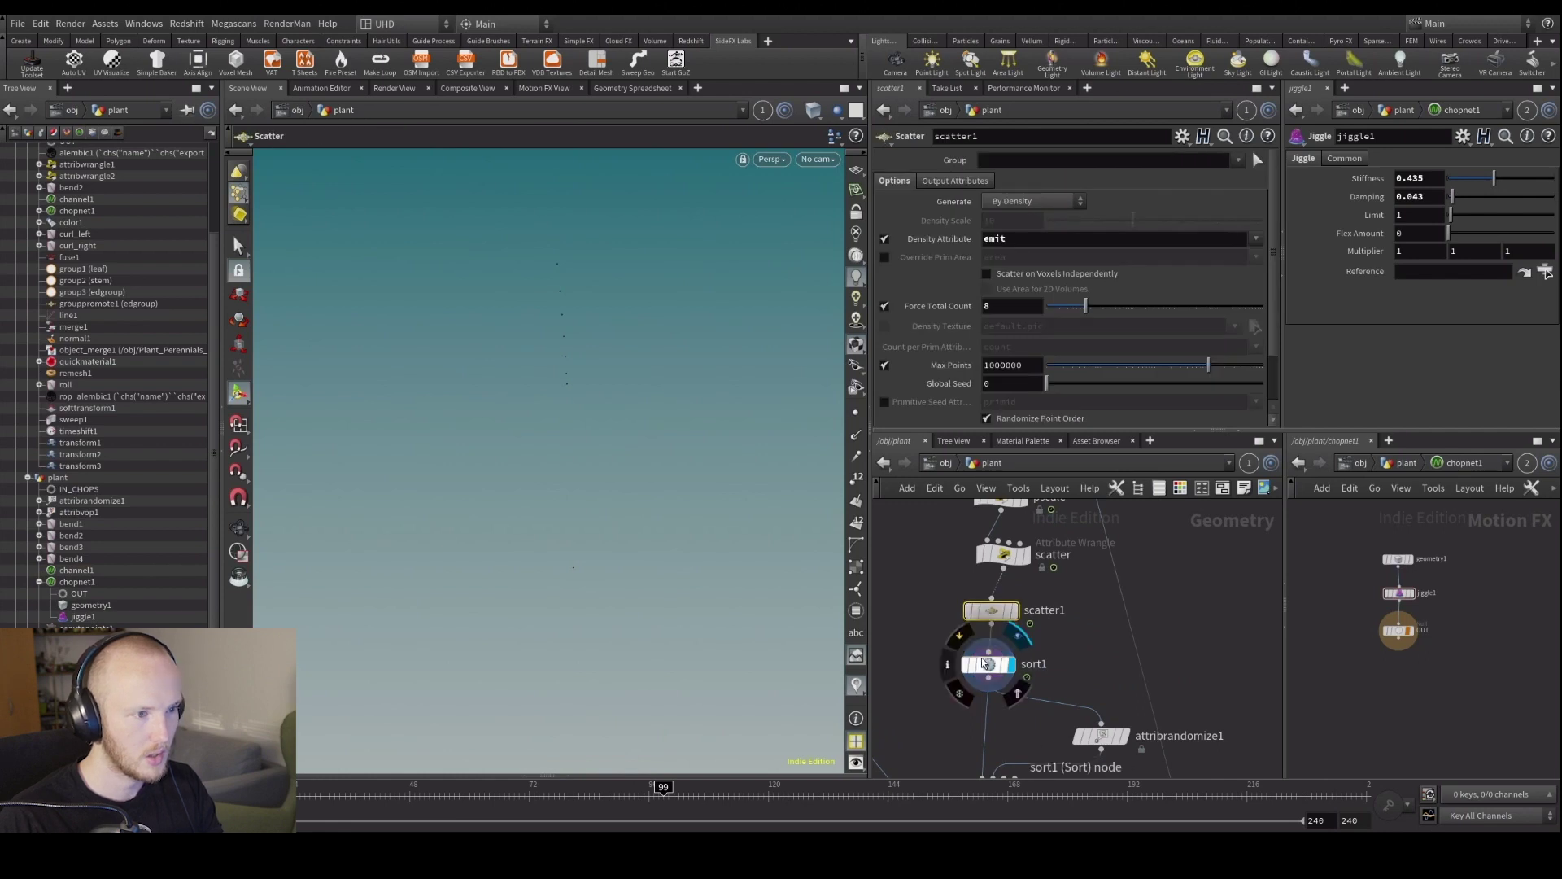
click(989, 663)
middle_drag(989, 663, 969, 637)
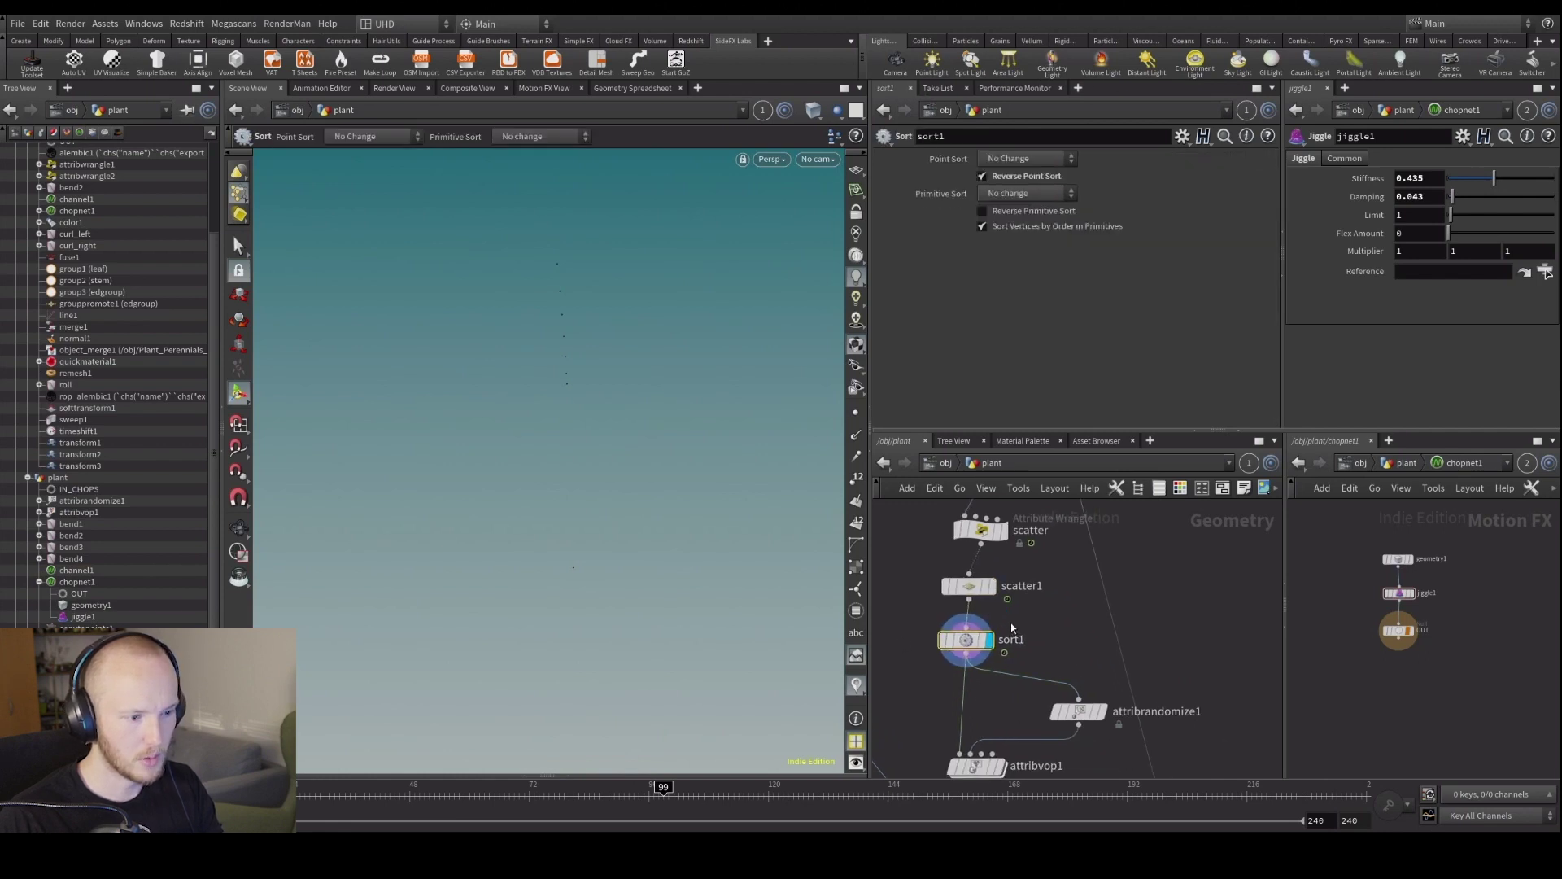
key(Up)
Insert an Attribute Wrangle between scatter1 and the nodes below it.
key(Tab)
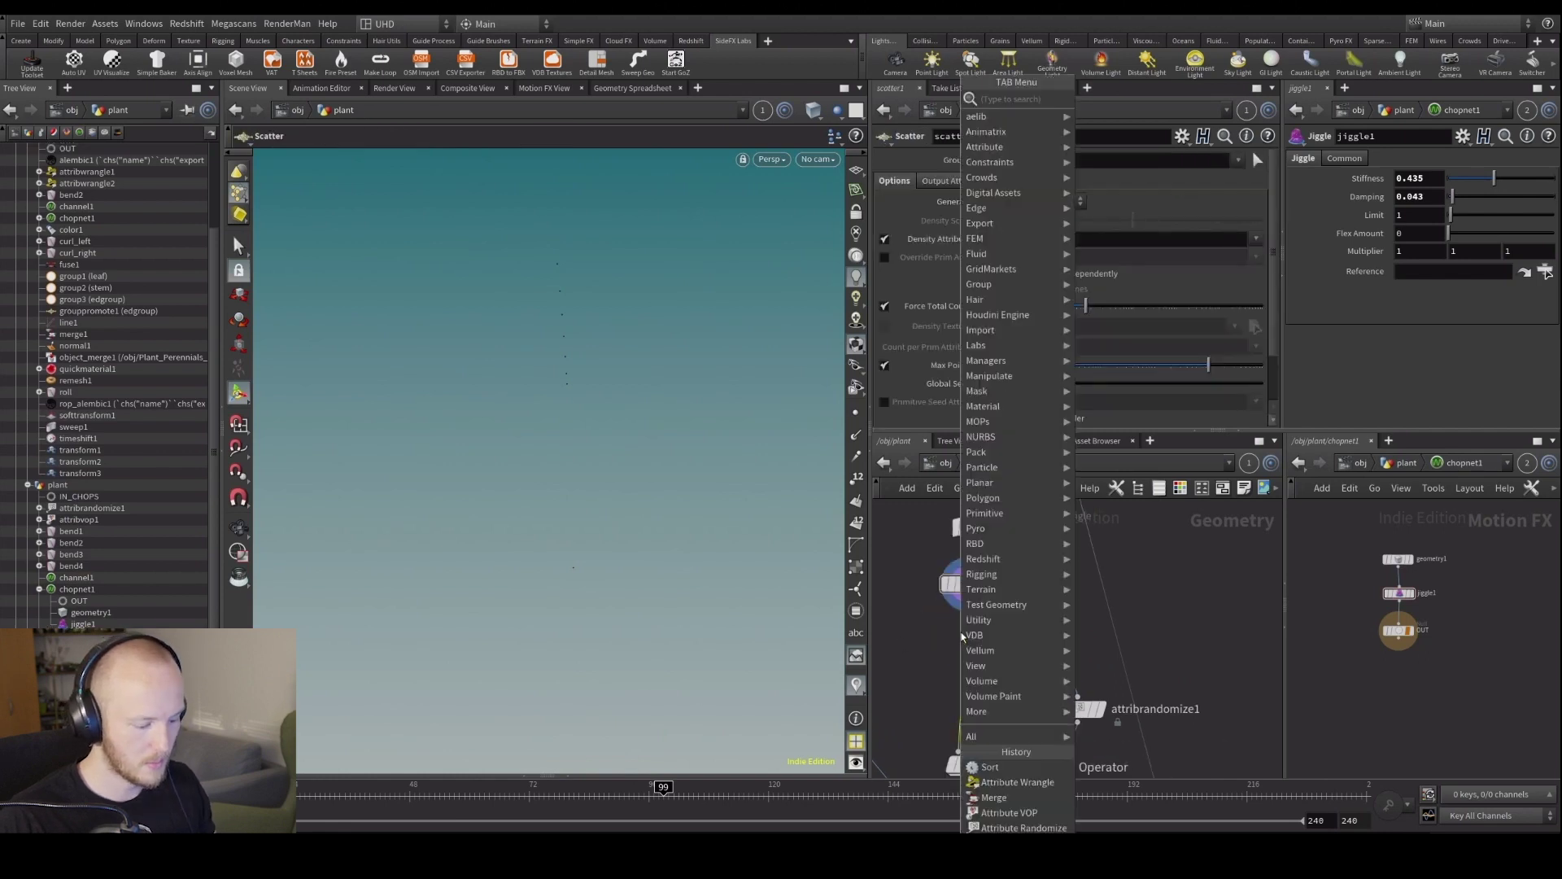
text(awr)
click(1119, 99)
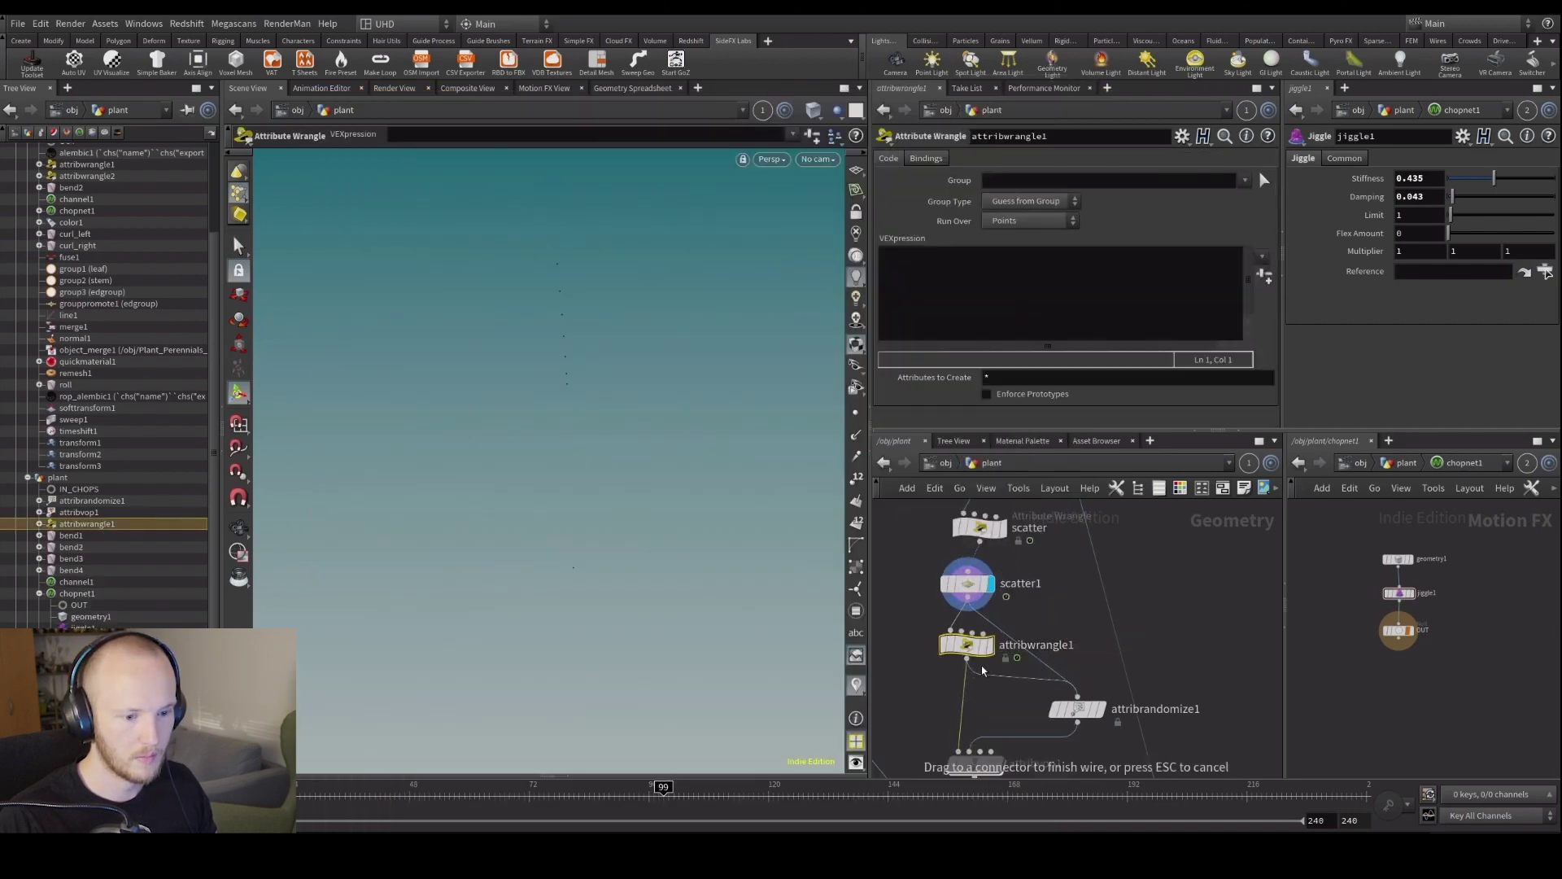
click(944, 294)
text(if)
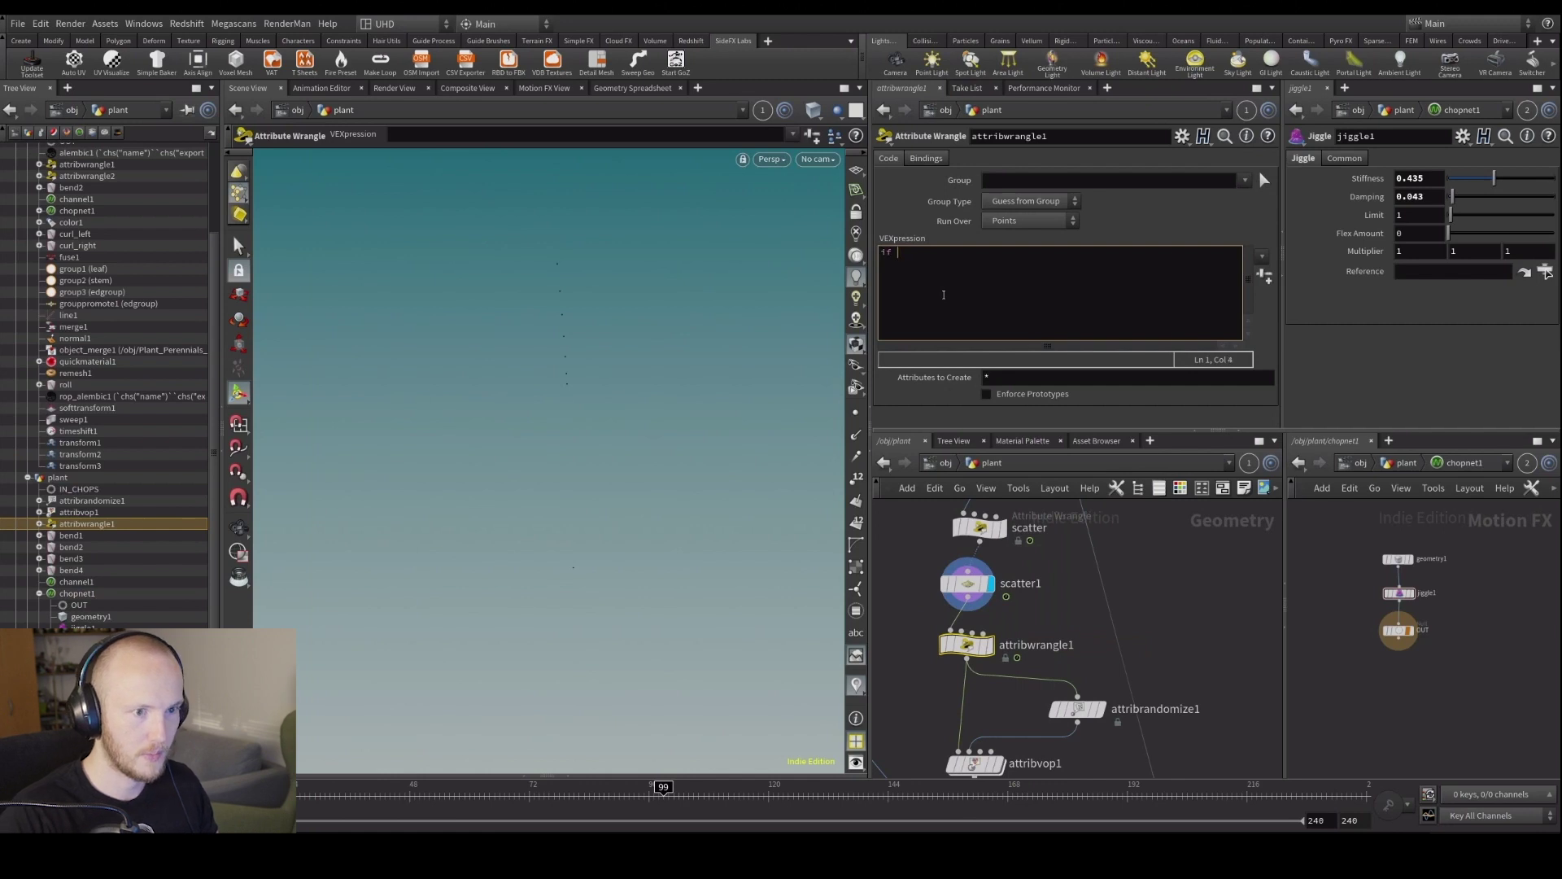
text( (@P.y <)
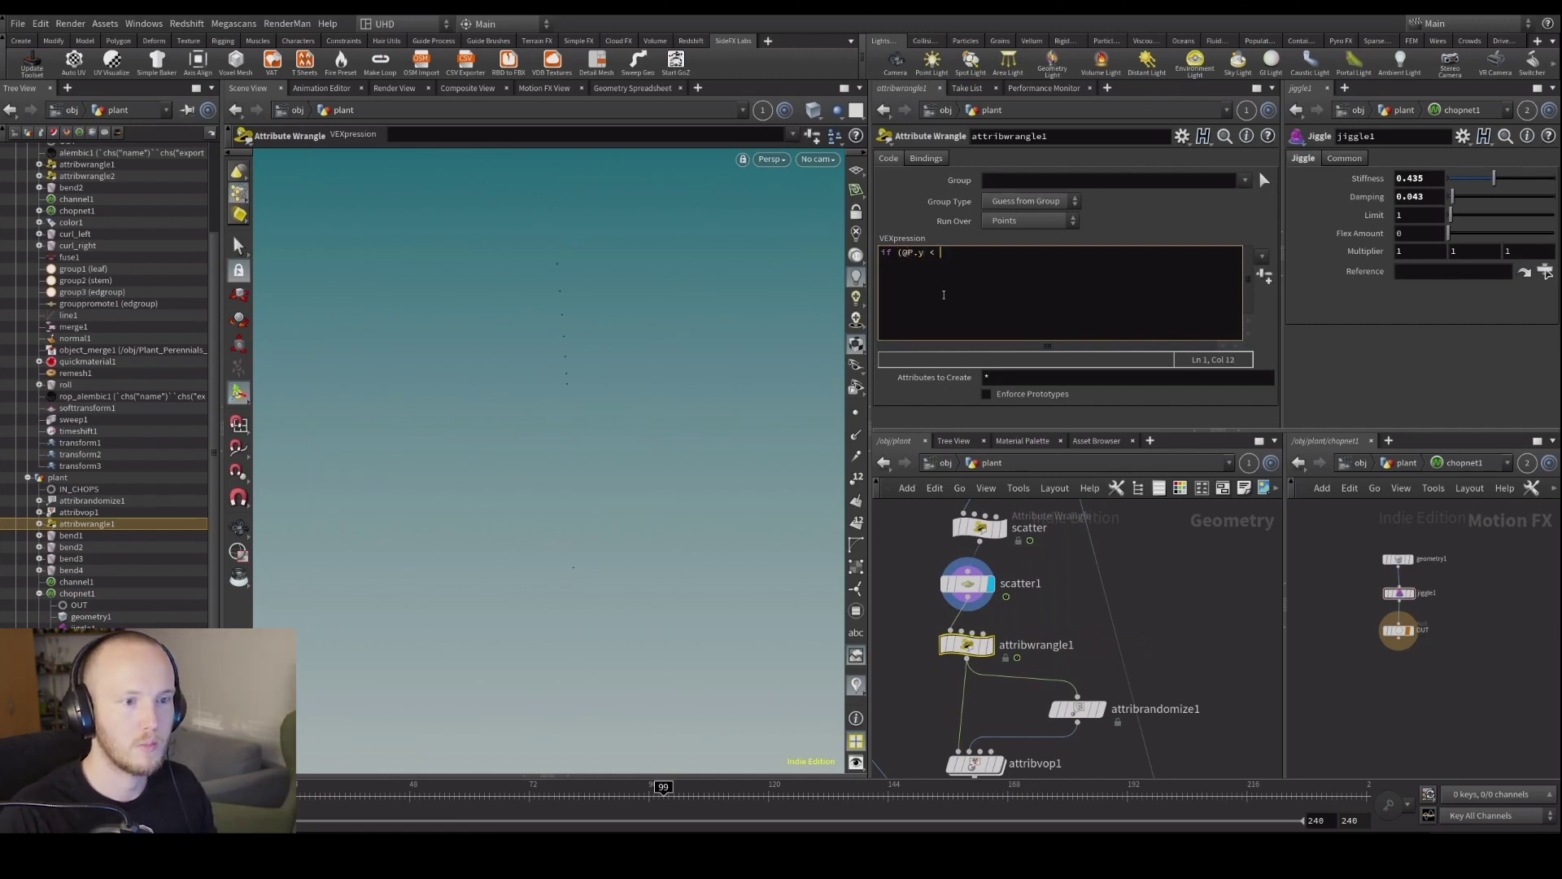
text( 0.01) removepoint(0,@)
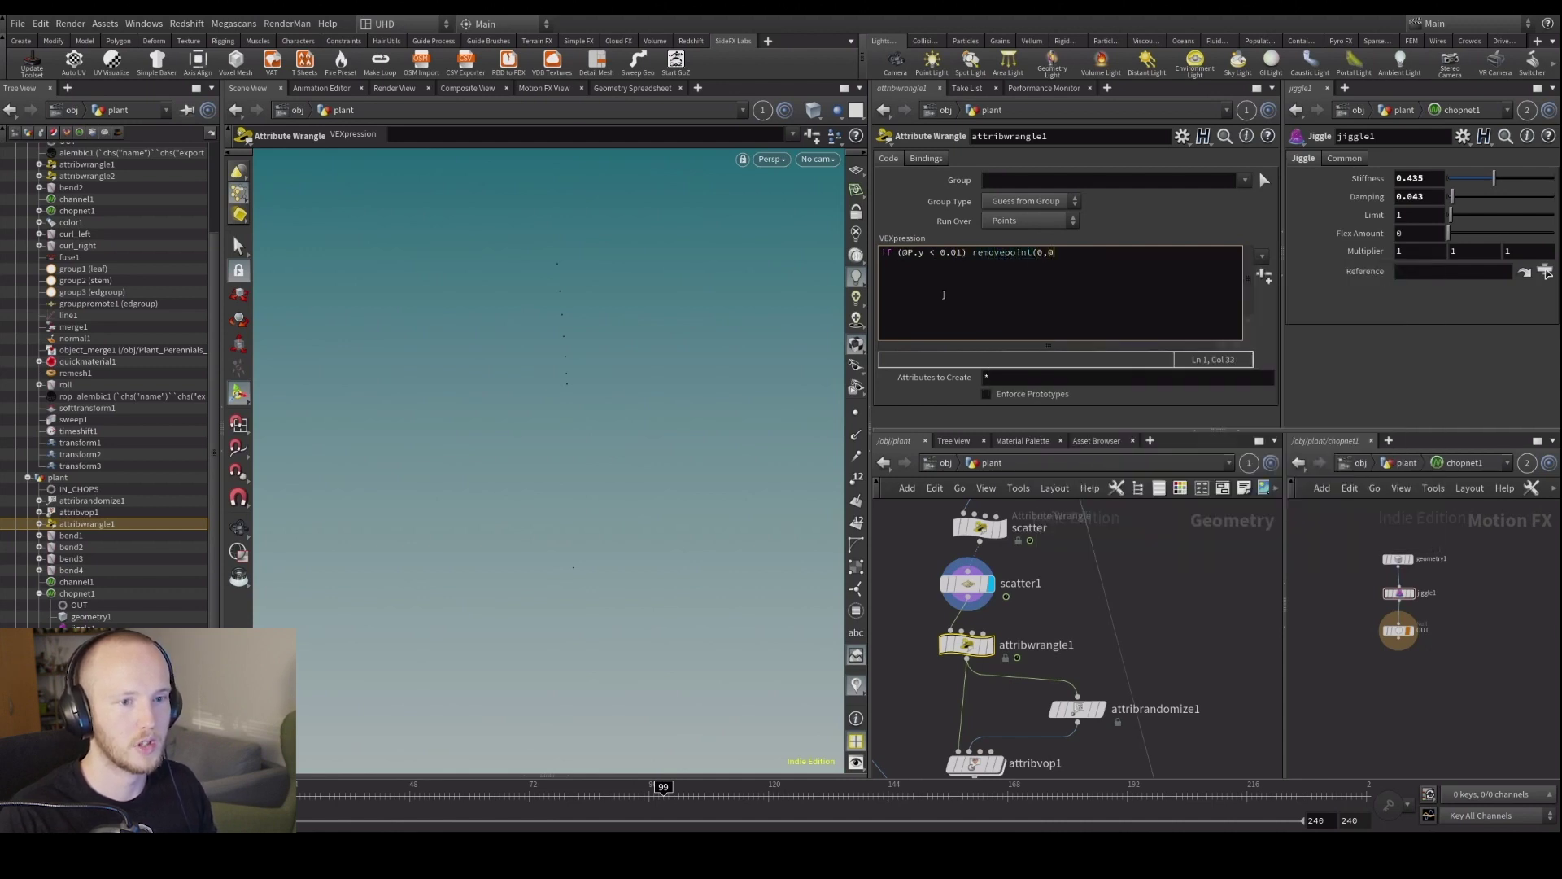
text(ptnum);)
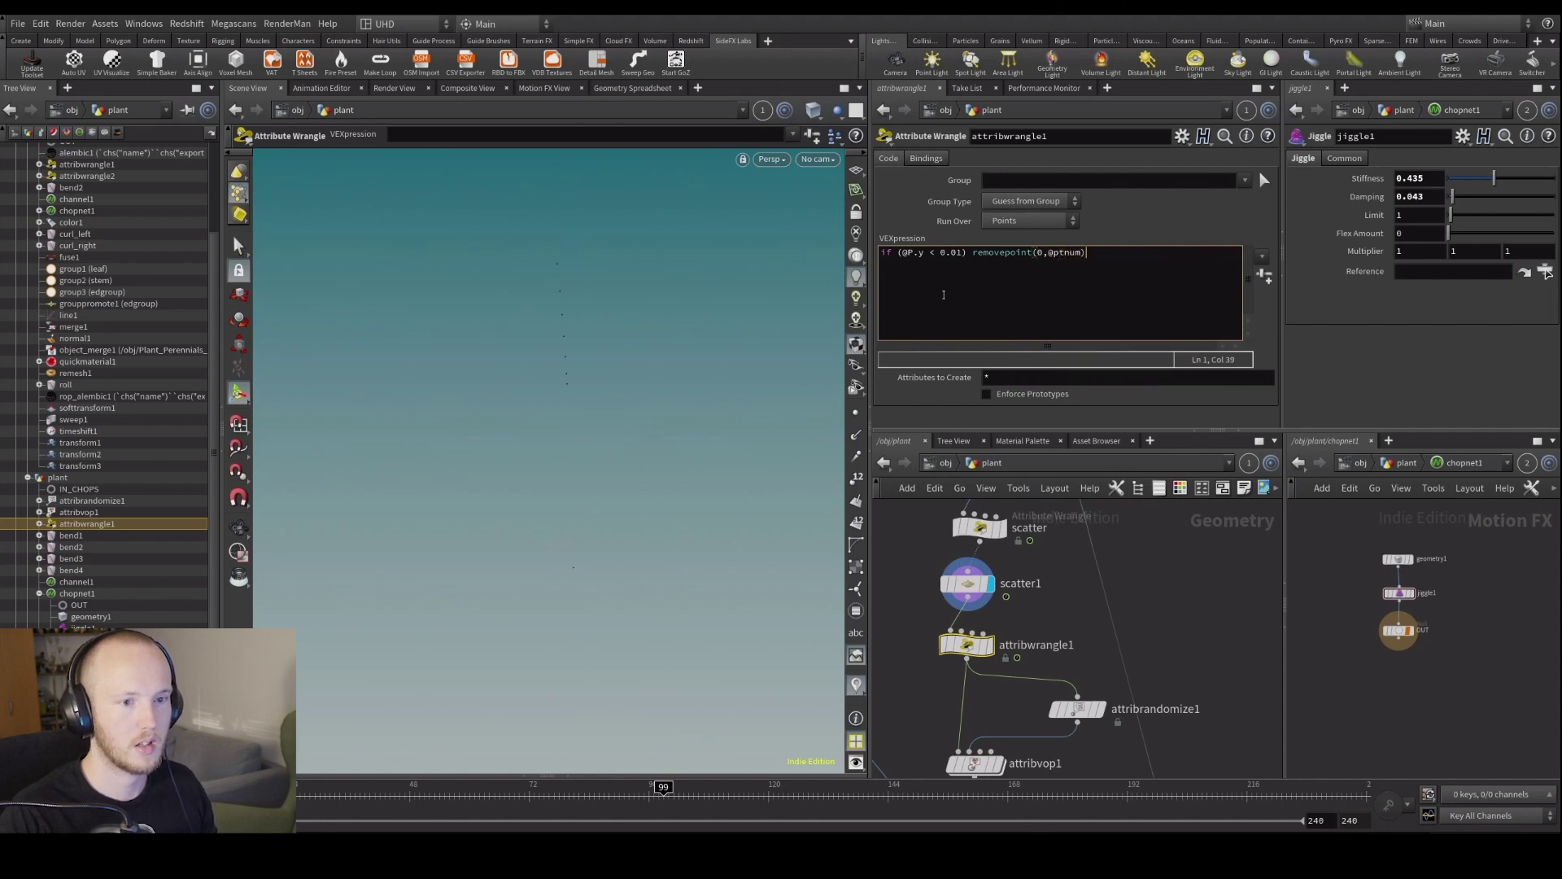
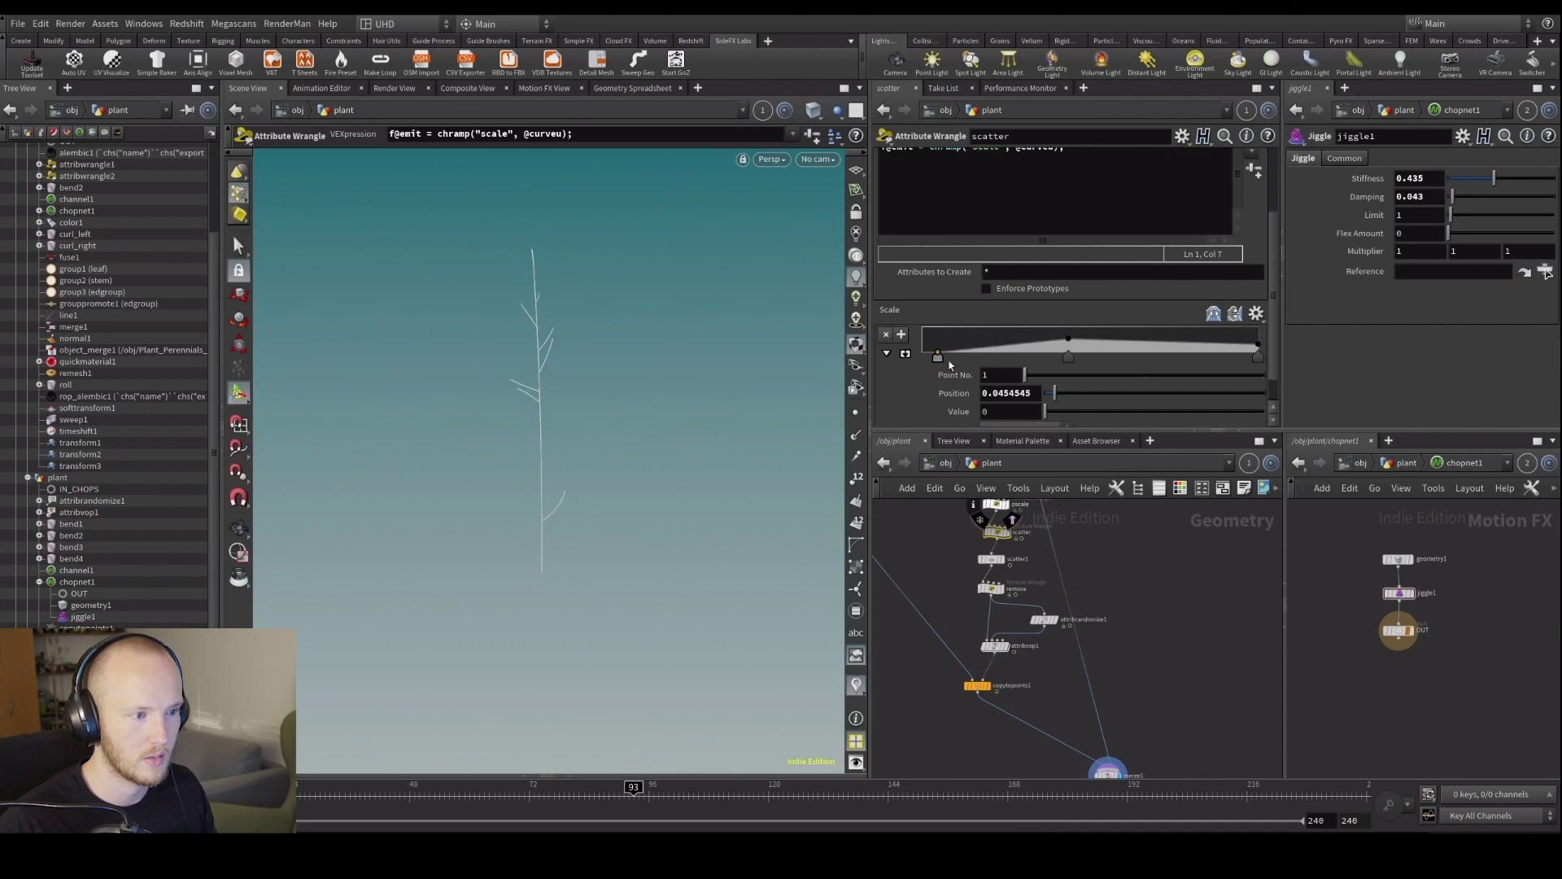
Shift the scatter ramp's middle point toward the start, set its first point to position 0.04, and scrub back to frame 28 to preview.
drag(1070, 356, 926, 364)
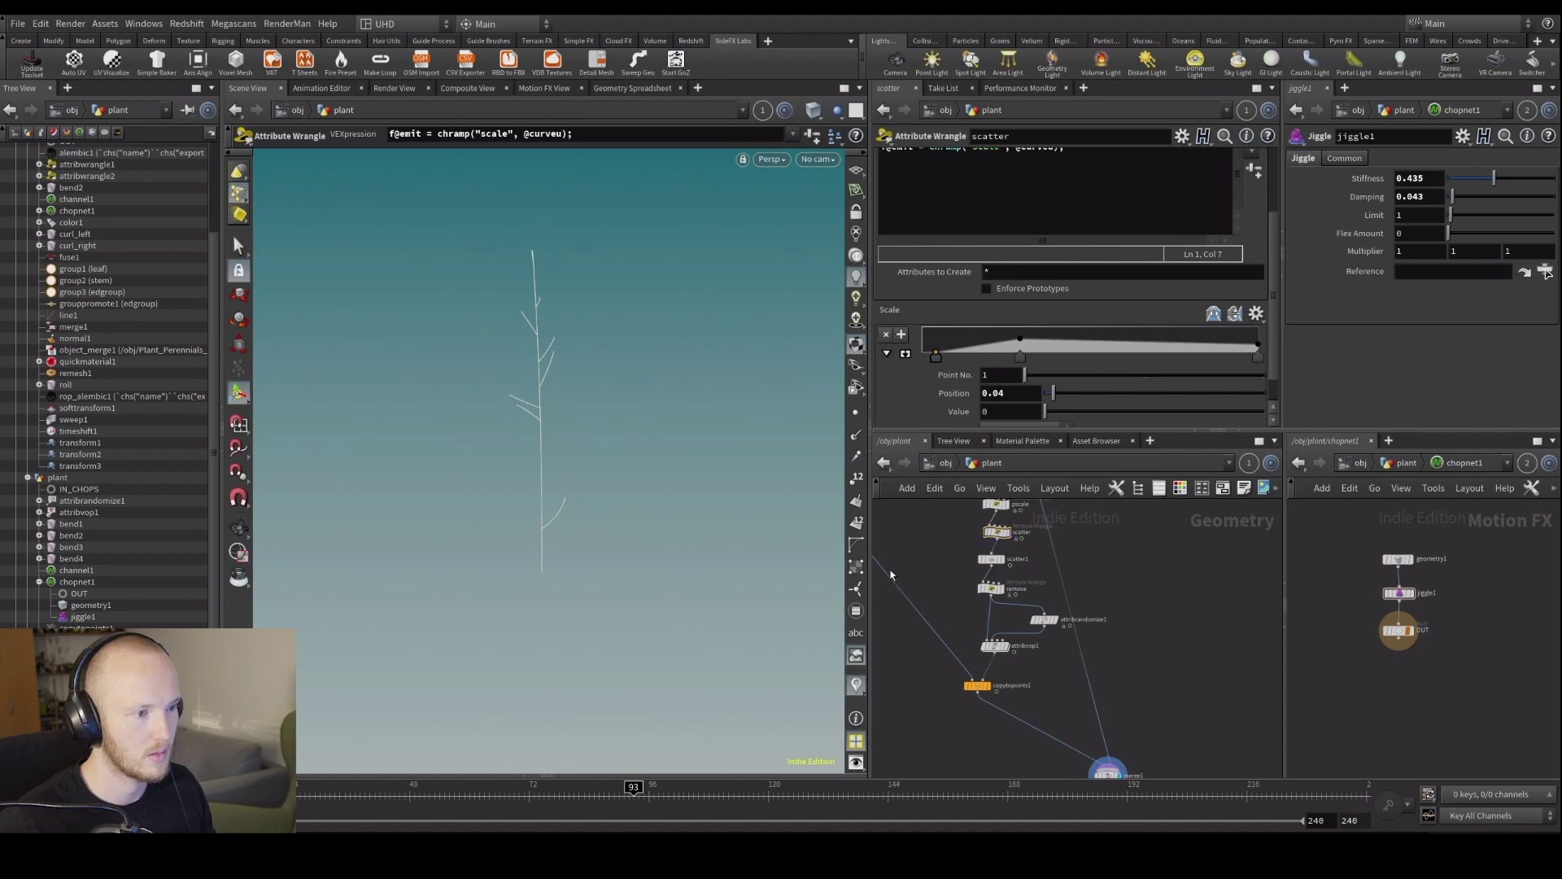
key(ctrl+Up)
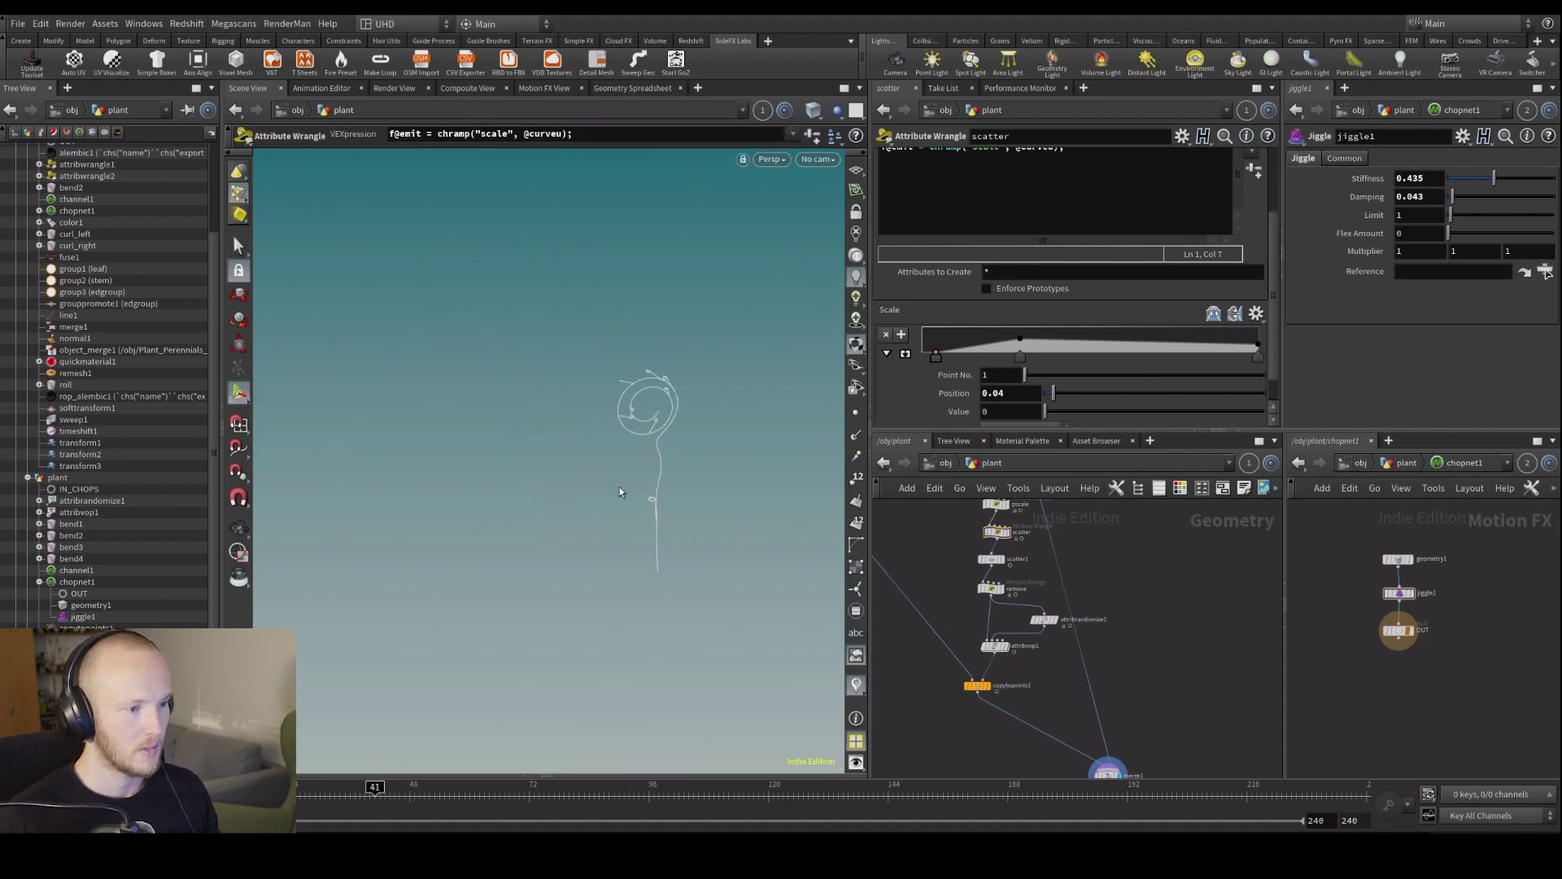
key(ctrl+Up)
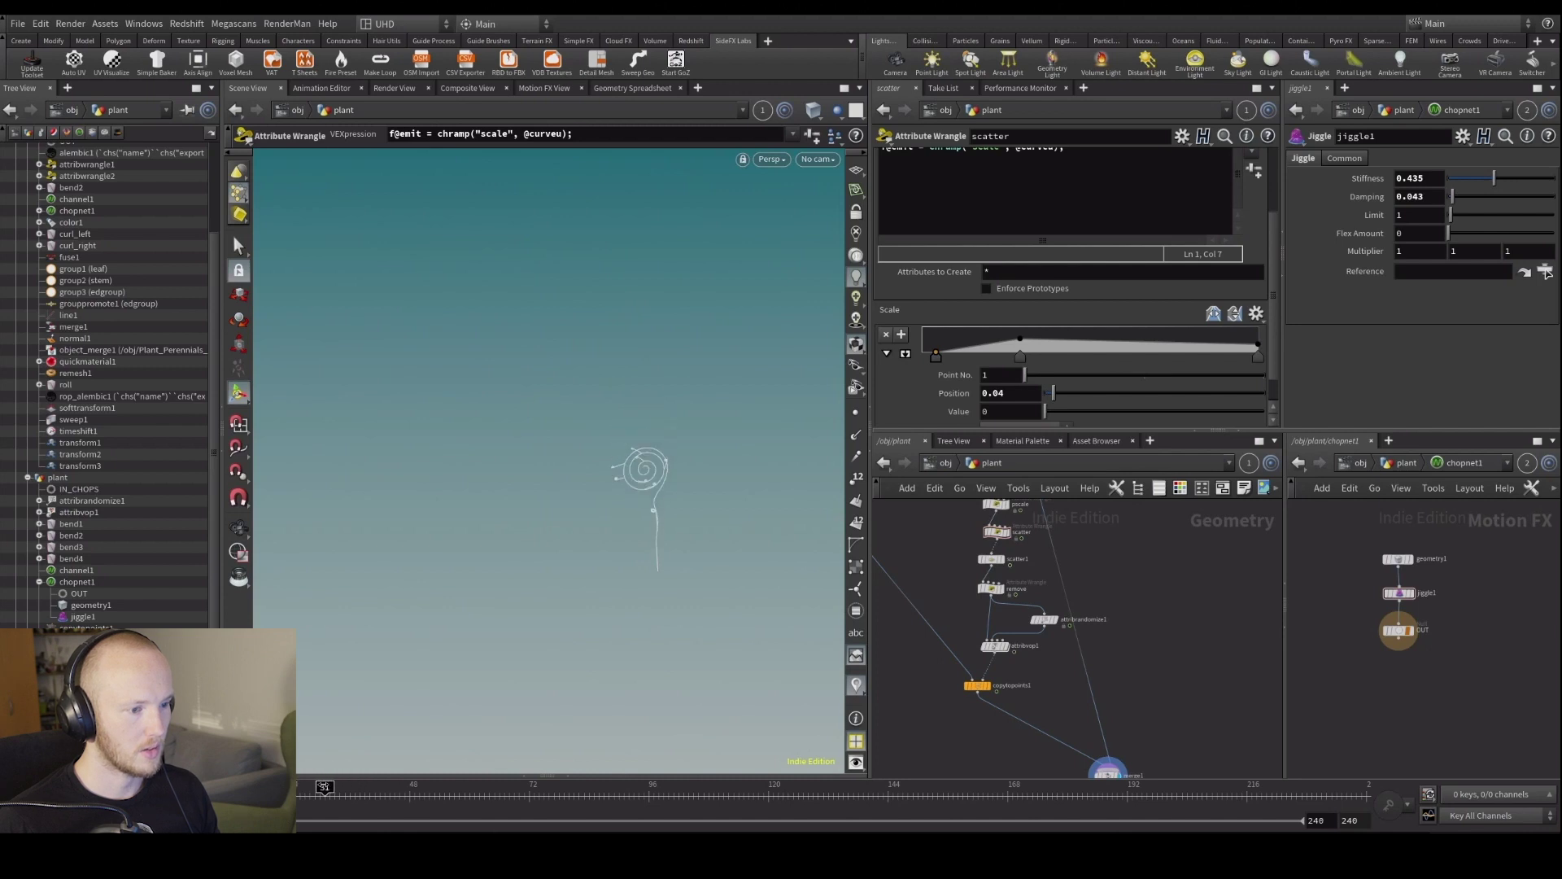
drag(324, 787, 309, 787)
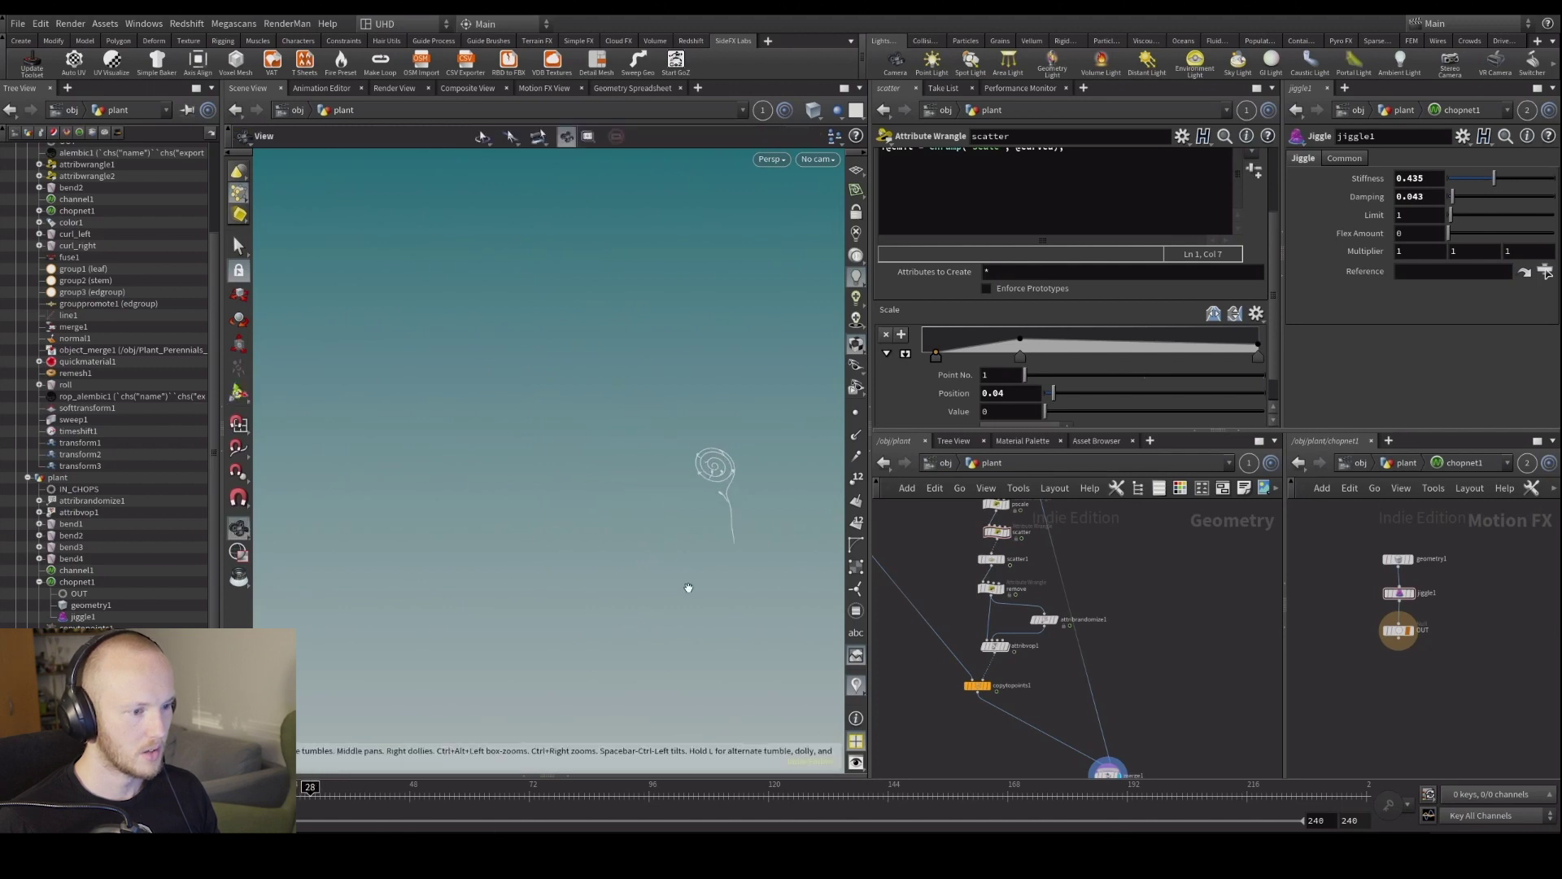
scroll(988, 579, up, 3)
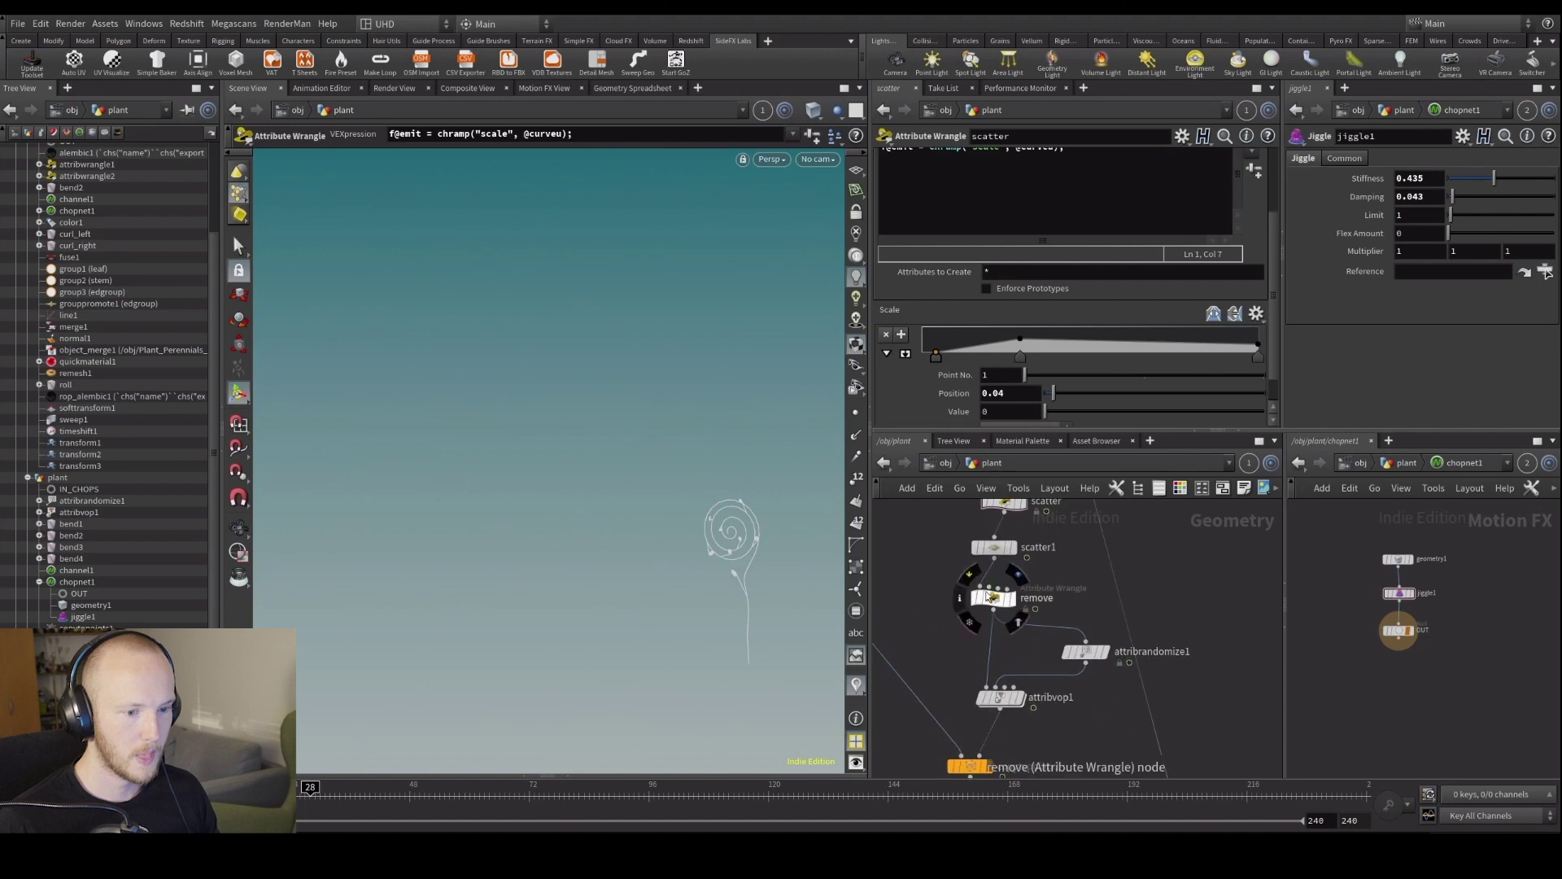
Bypass the remove wrangle, turn off scatter1's density attribute, and scrub to frame 81 to preview the branches.
click(975, 594)
mouse_move(332, 795)
mouse_down()
mouse_move(289, 794)
mouse_move(335, 795)
mouse_up()
middle_drag(916, 590, 904, 639)
click(984, 598)
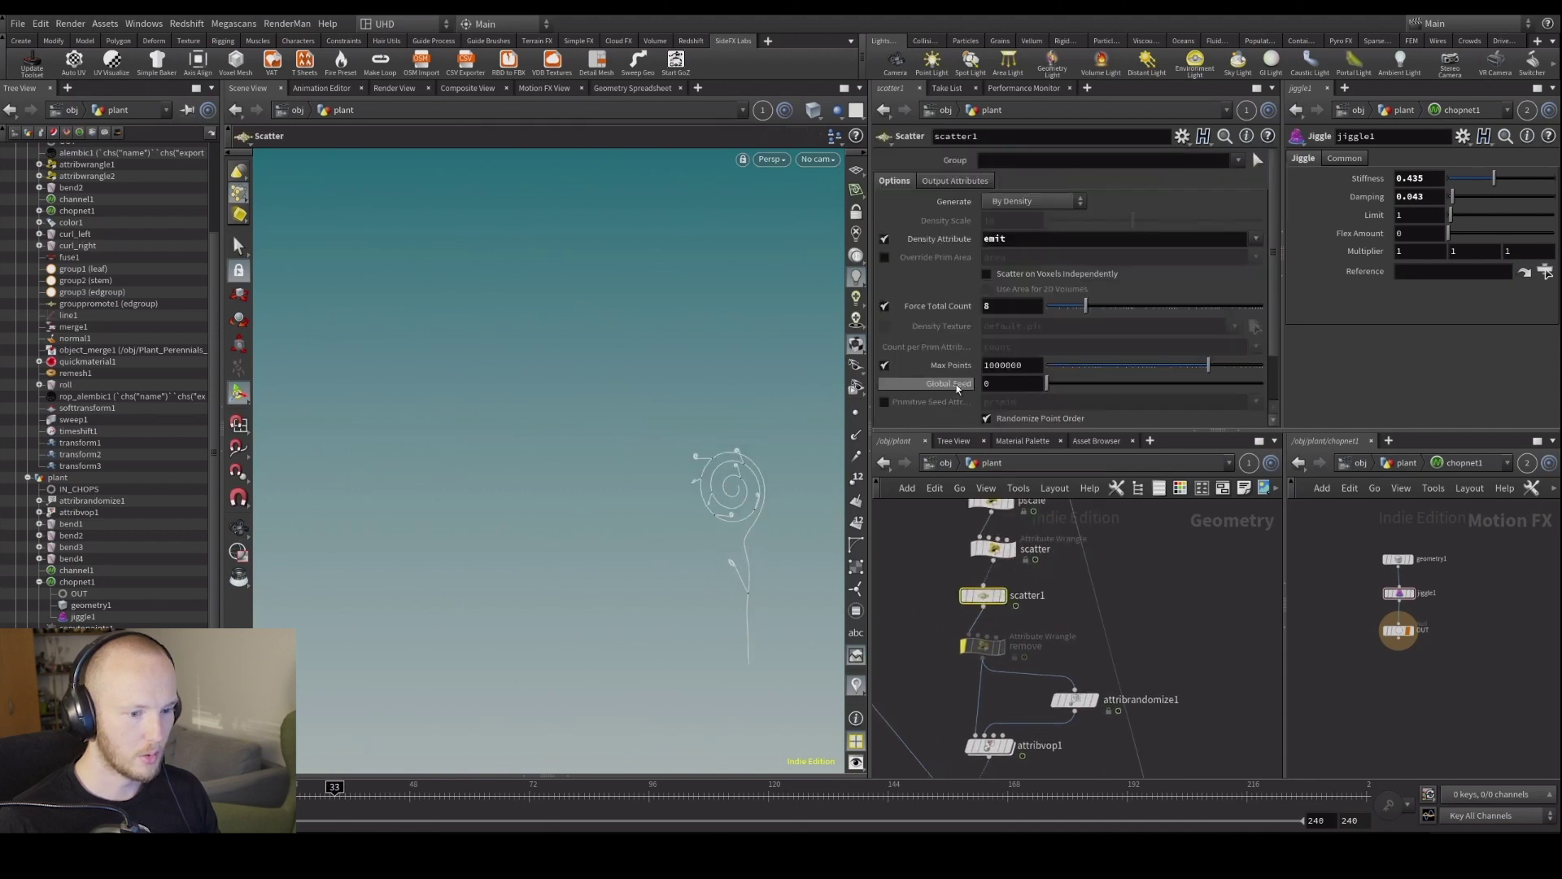
click(883, 239)
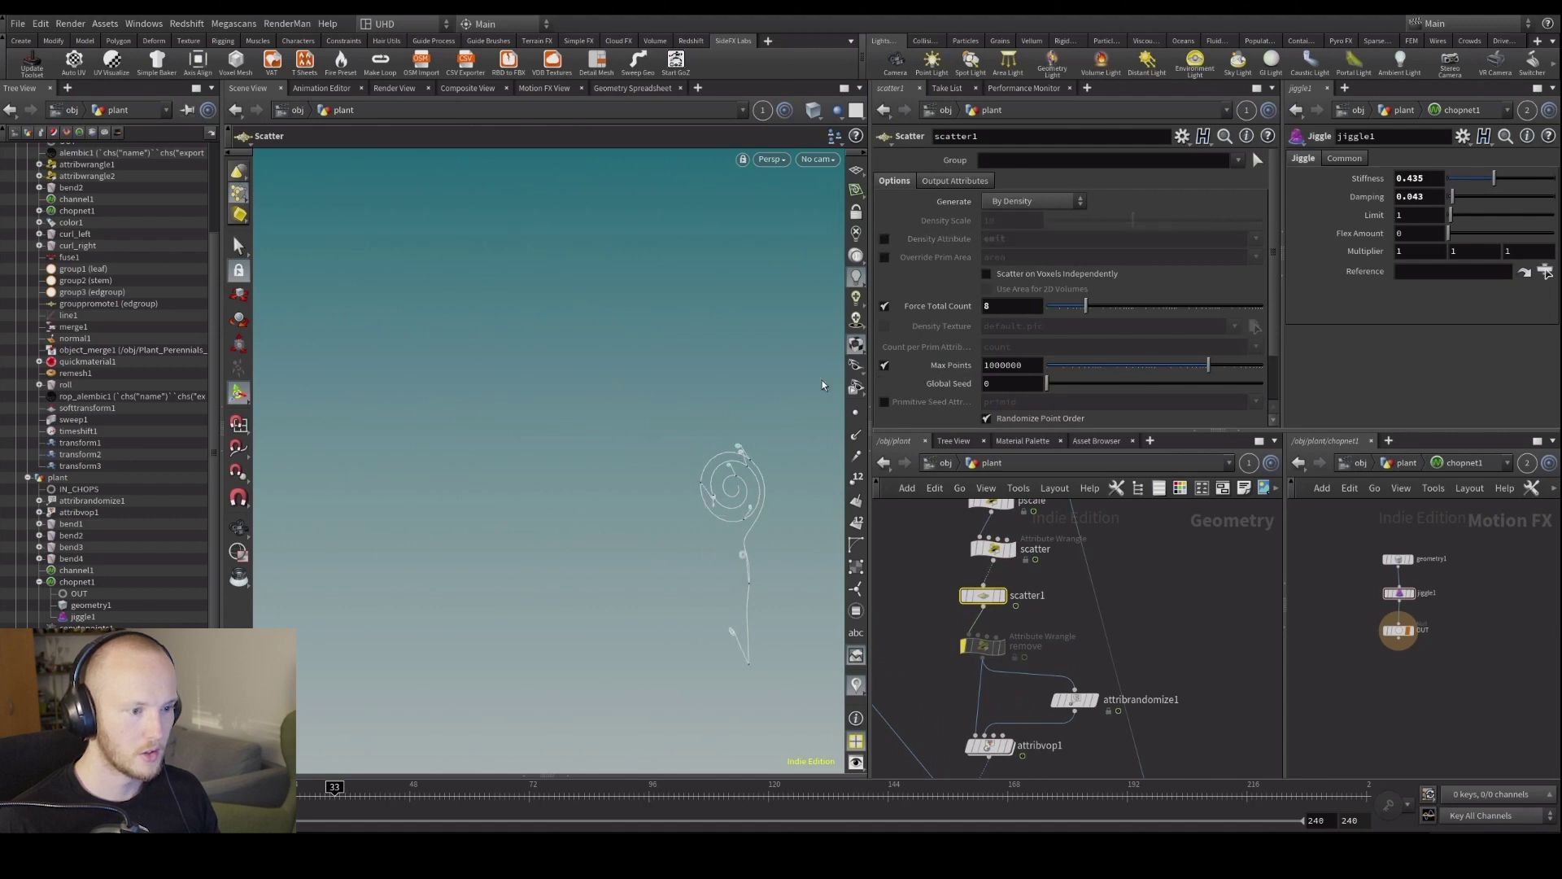
drag(374, 791, 574, 793)
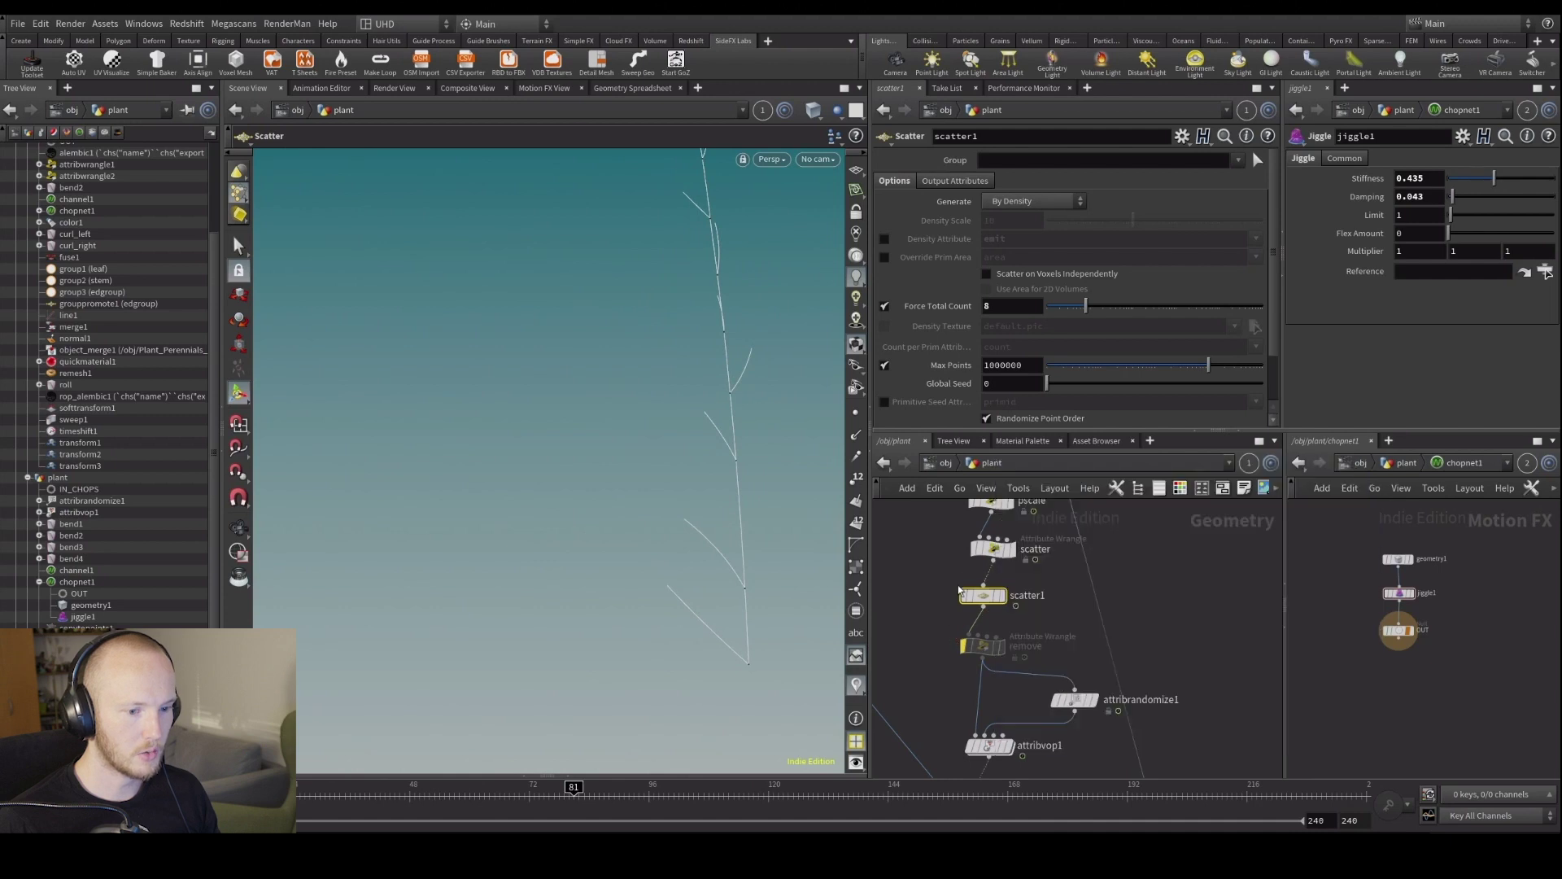
Re-enable the remove wrangle, preview the growth up to frame 62, and try a force total count of 9 in scatter1.
middle_drag(959, 589, 913, 688)
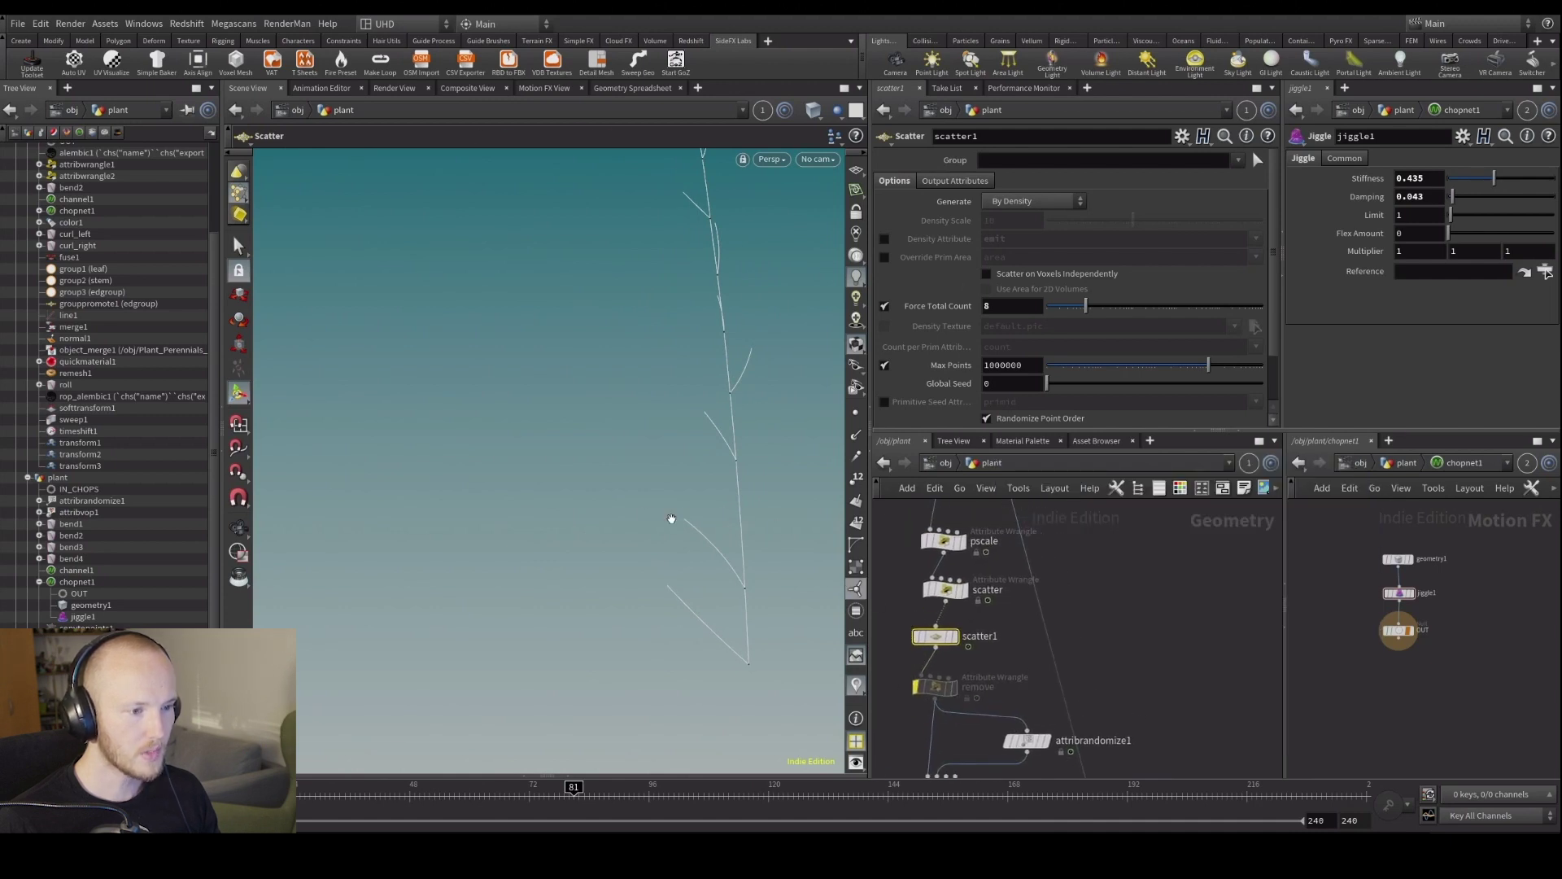
key(Escape)
drag(671, 518, 634, 544)
key(Return)
key(Escape)
key(Return)
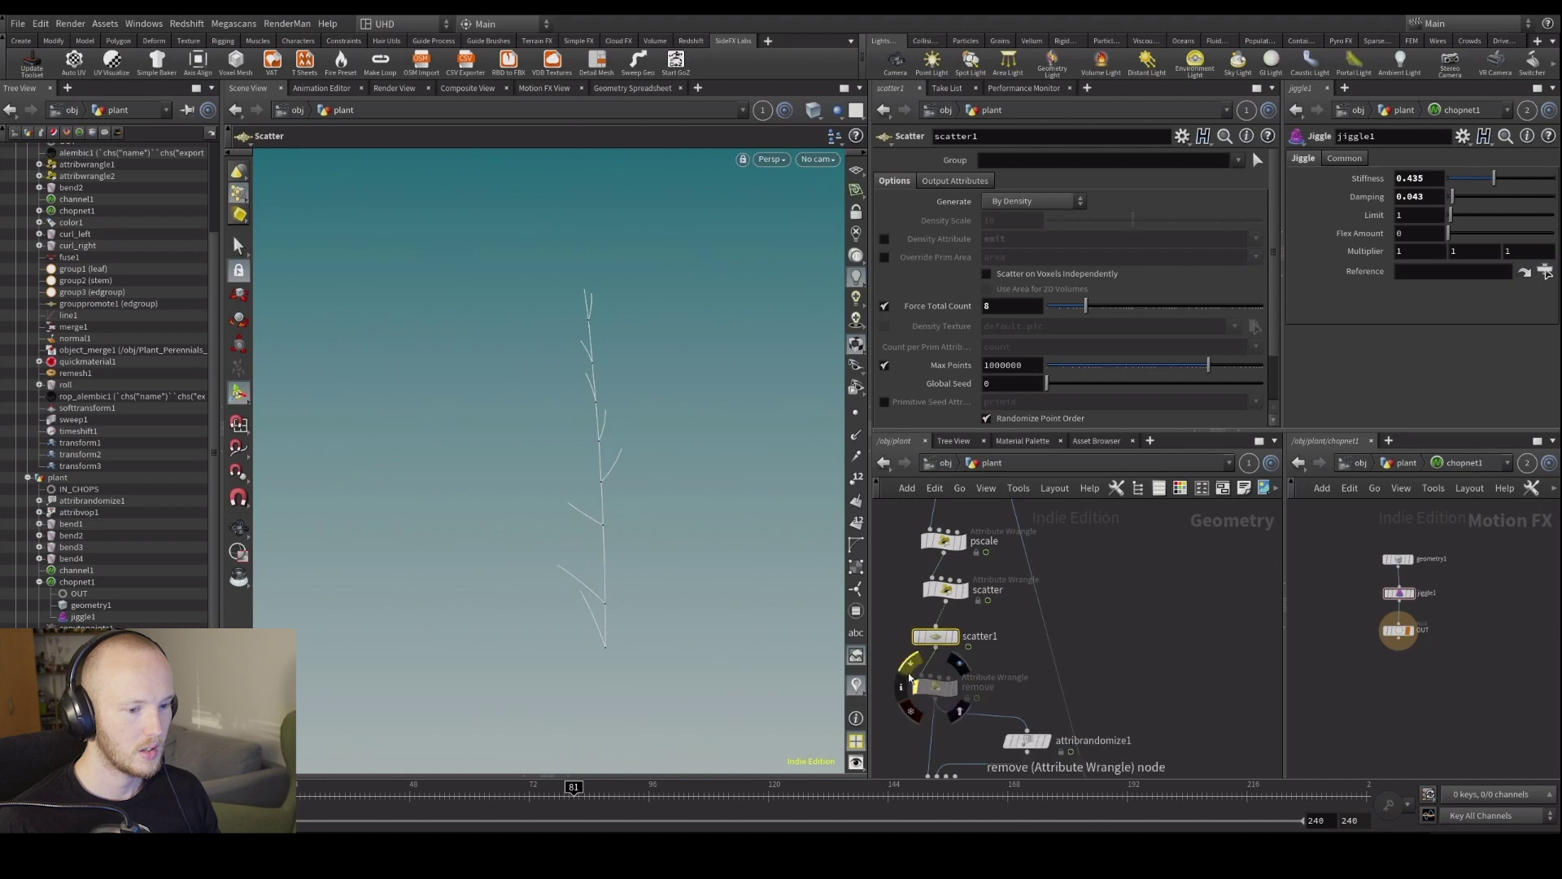
click(915, 684)
click(349, 788)
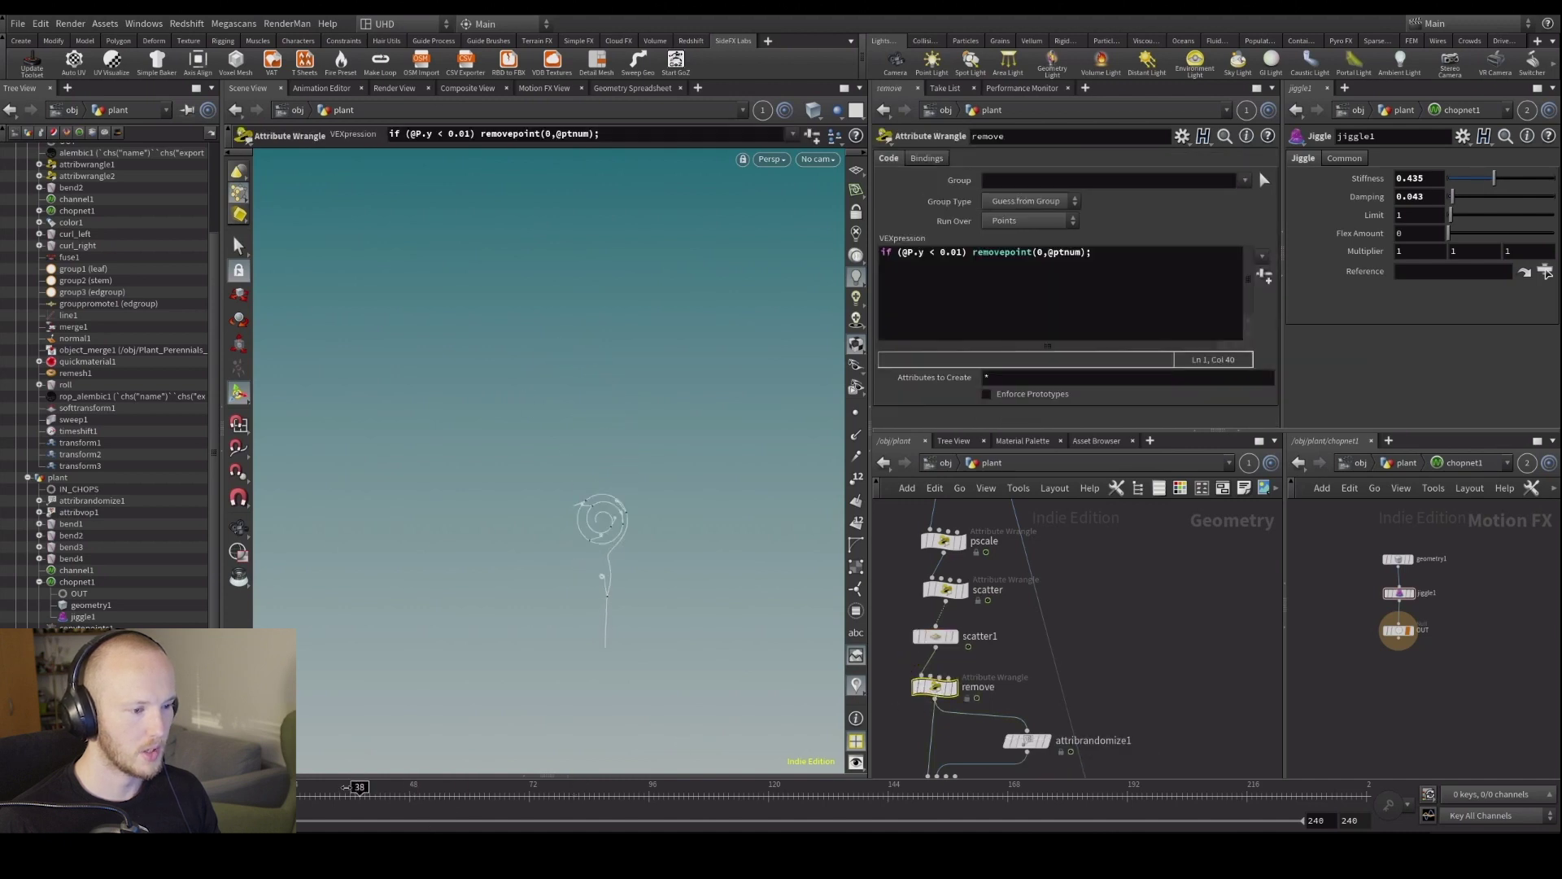
drag(350, 788, 479, 788)
click(936, 636)
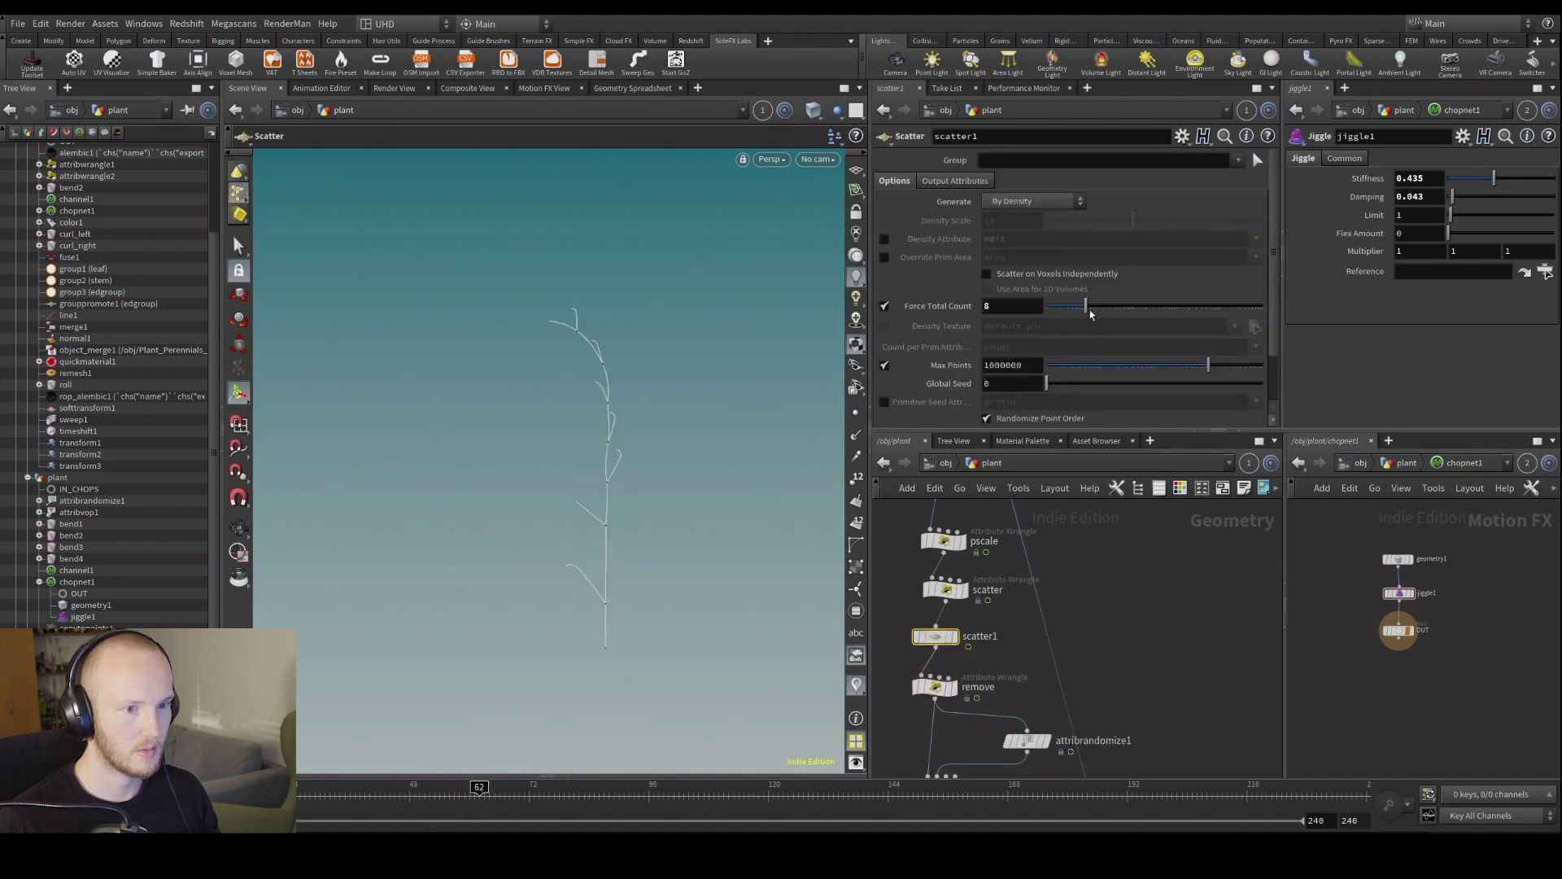
mouse_move(1090, 315)
mouse_down()
mouse_move(1105, 313)
mouse_move(1090, 320)
mouse_up()
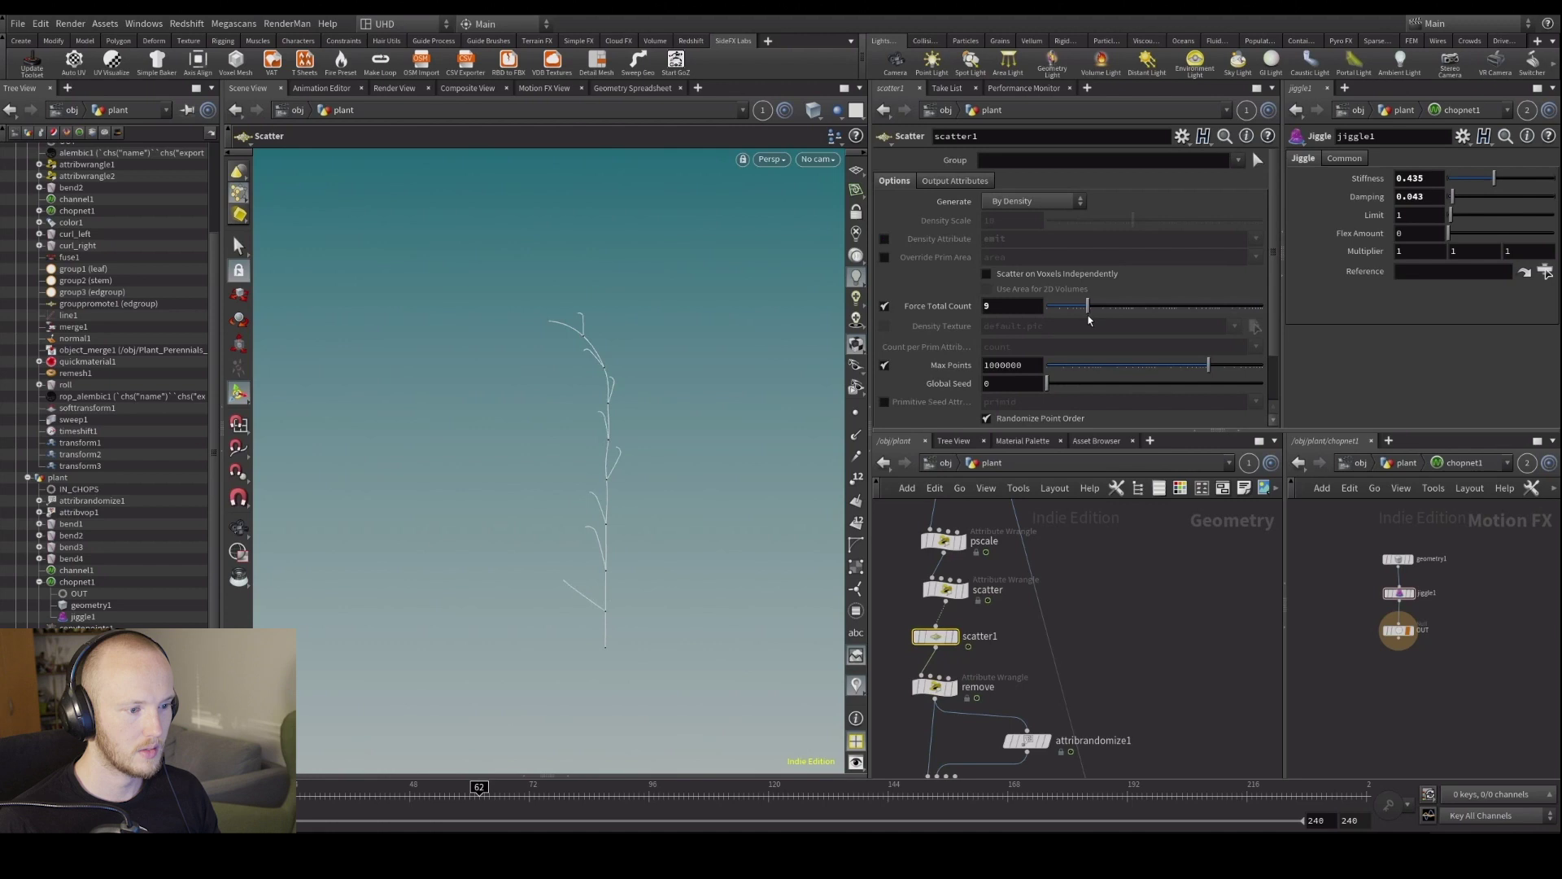
Replace the 0.01 threshold in the remove wrangle with chf('remove') and generate the matching Remove parameter.
click(940, 689)
click(960, 253)
key(BackSpace)
key(BackSpace)
key(BackSpace)
key(BackSpace)
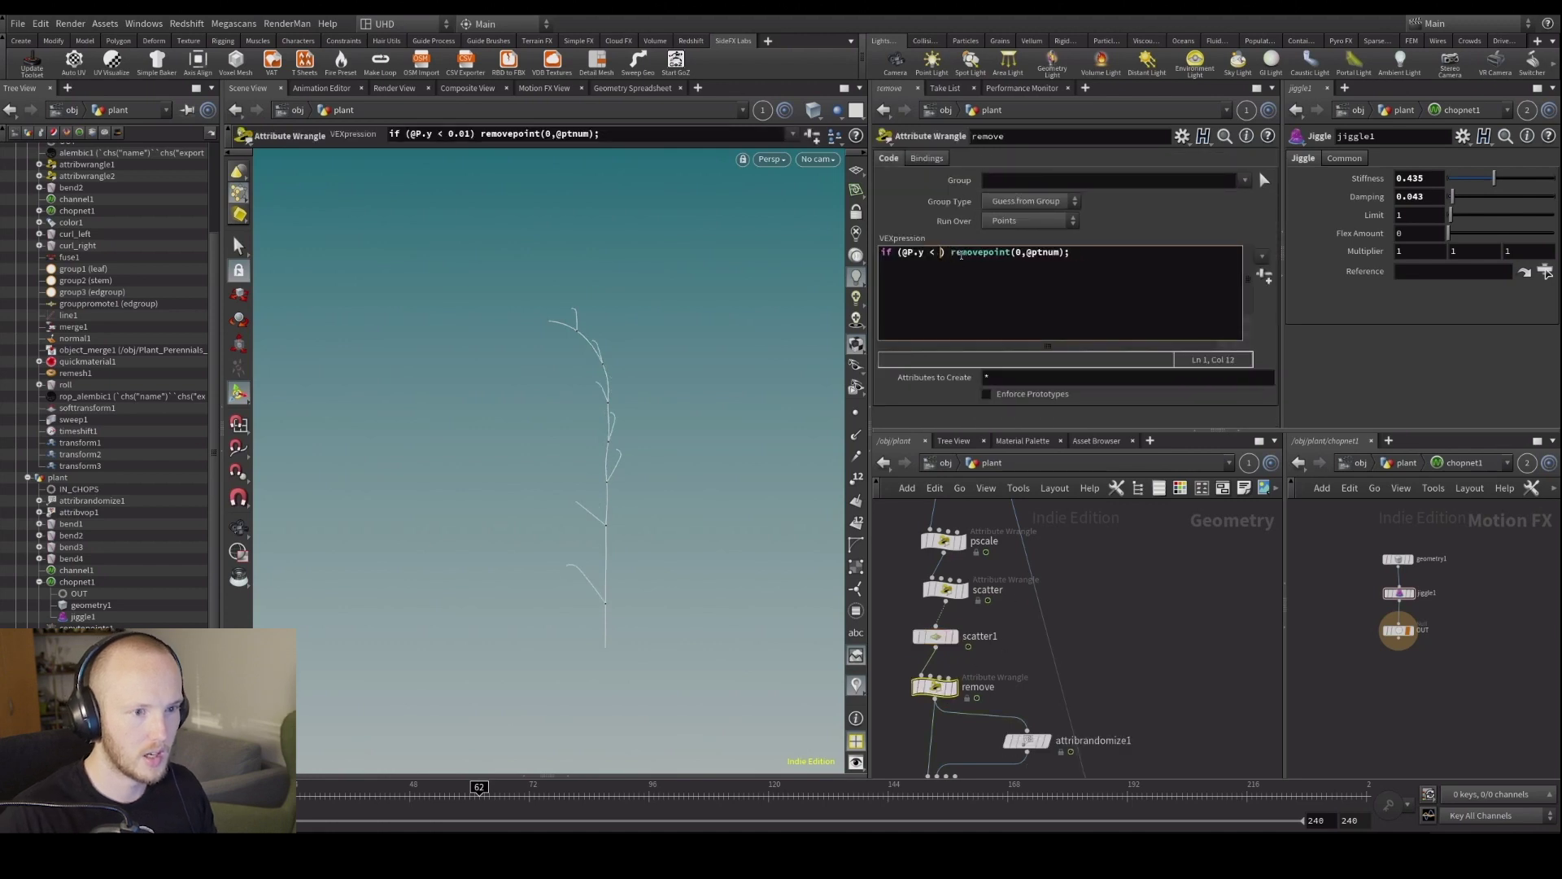
text(chf()
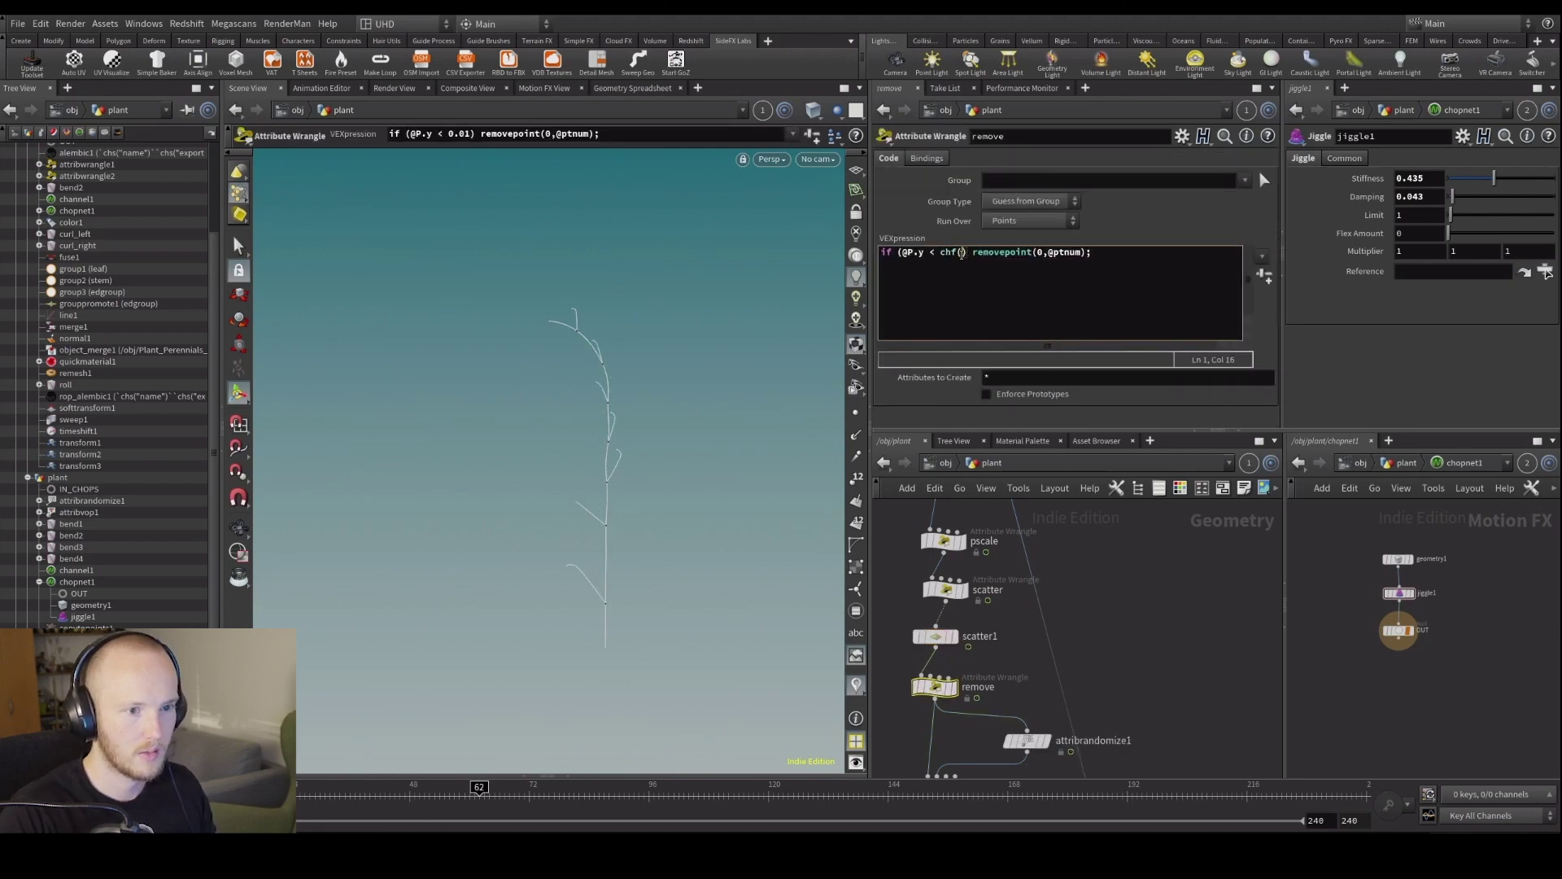
text('remove'))
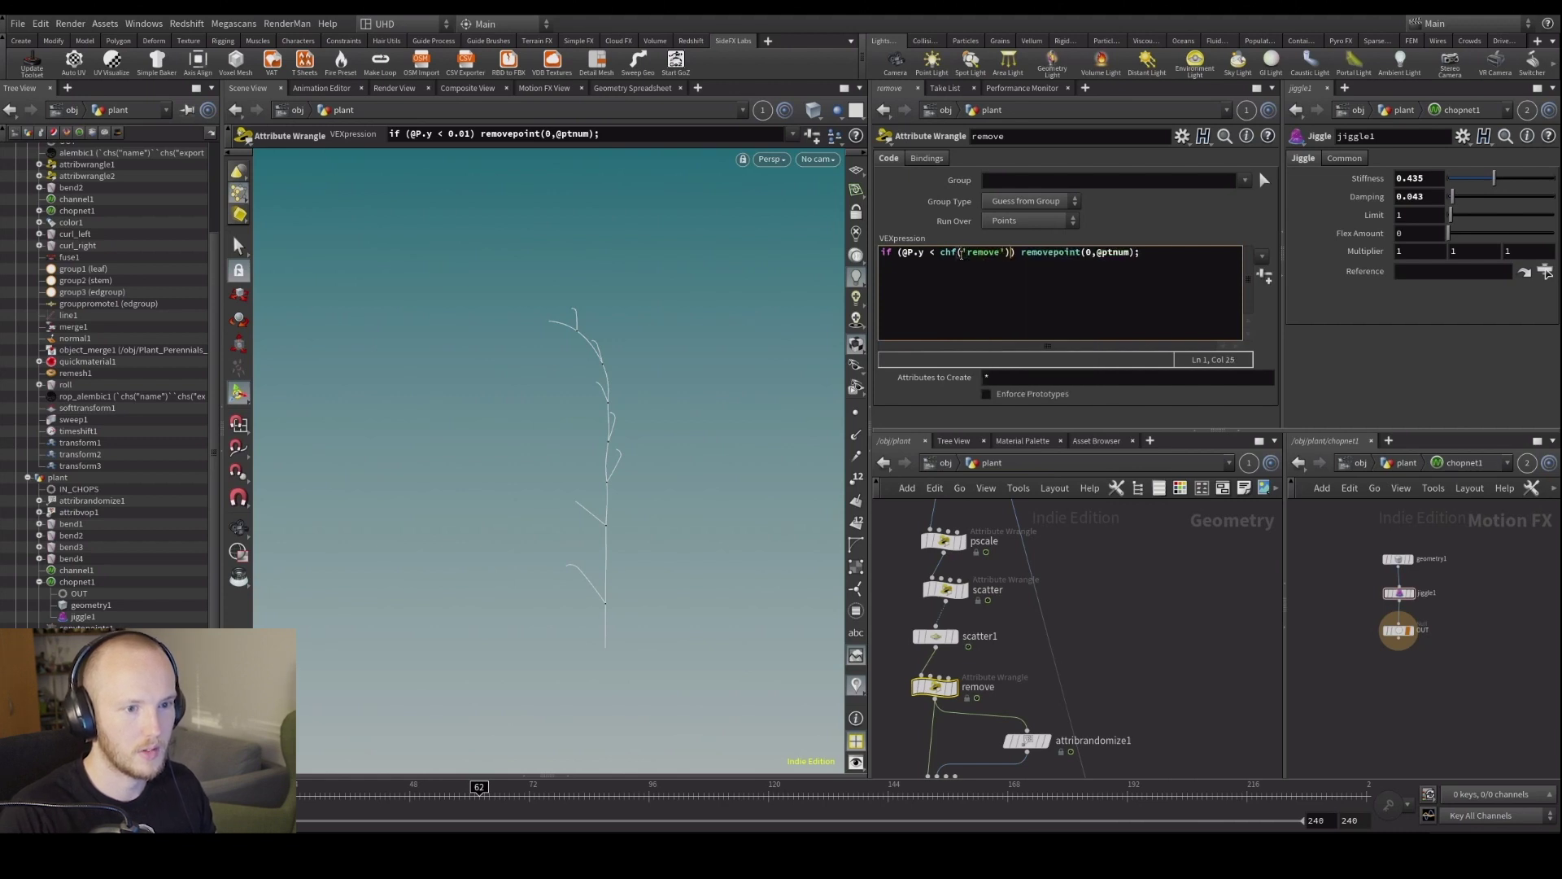
click(1265, 275)
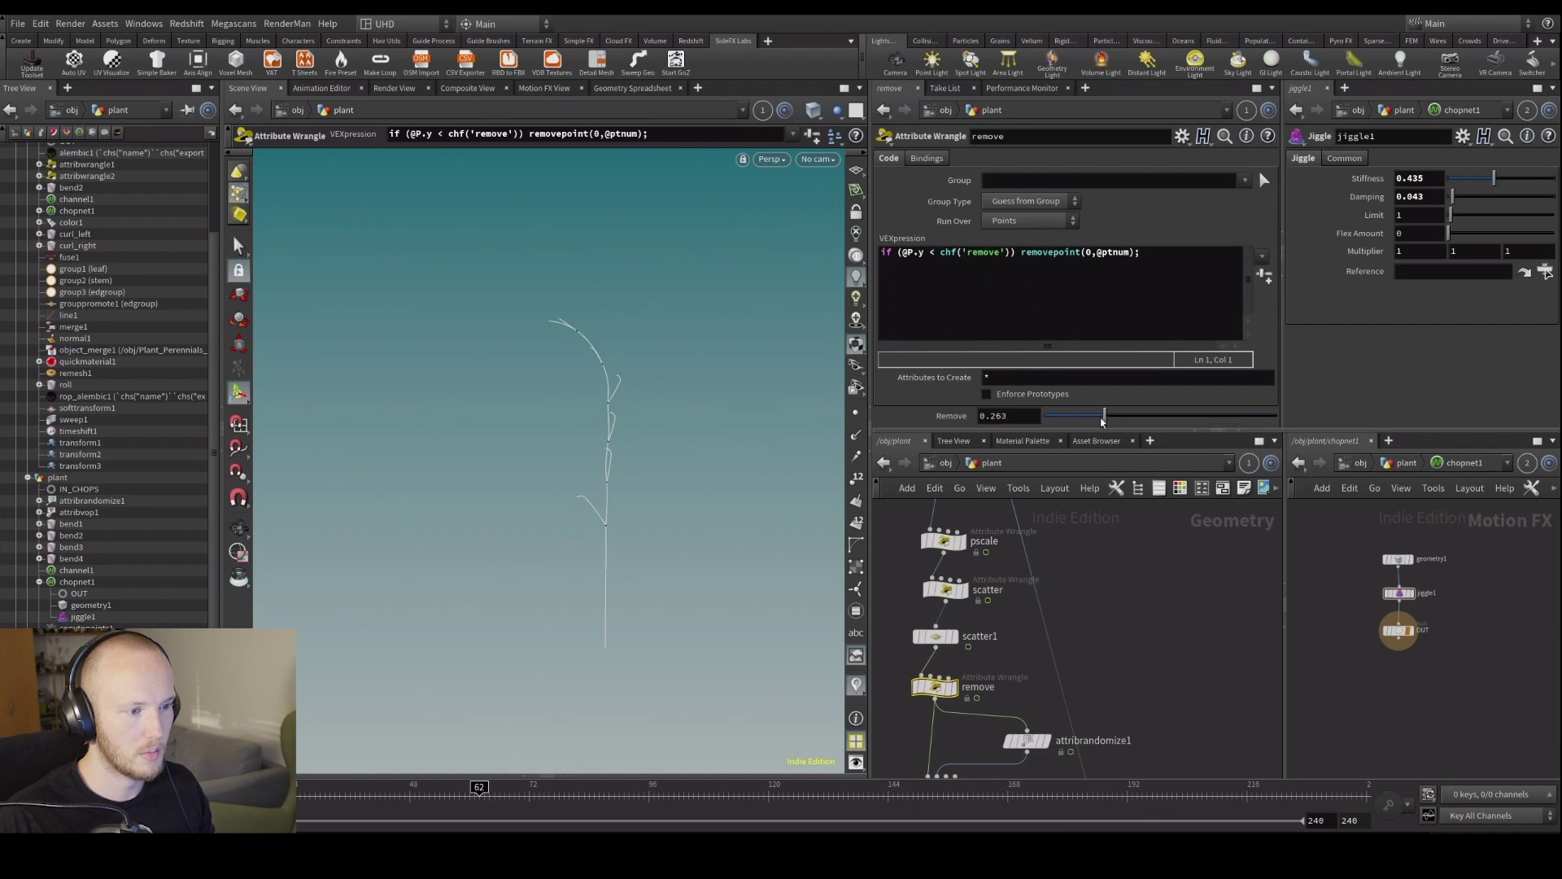
Set scatter1's force total count to 24 and the remove wrangle's Remove threshold to 0.142.
click(935, 636)
drag(1115, 315, 1109, 315)
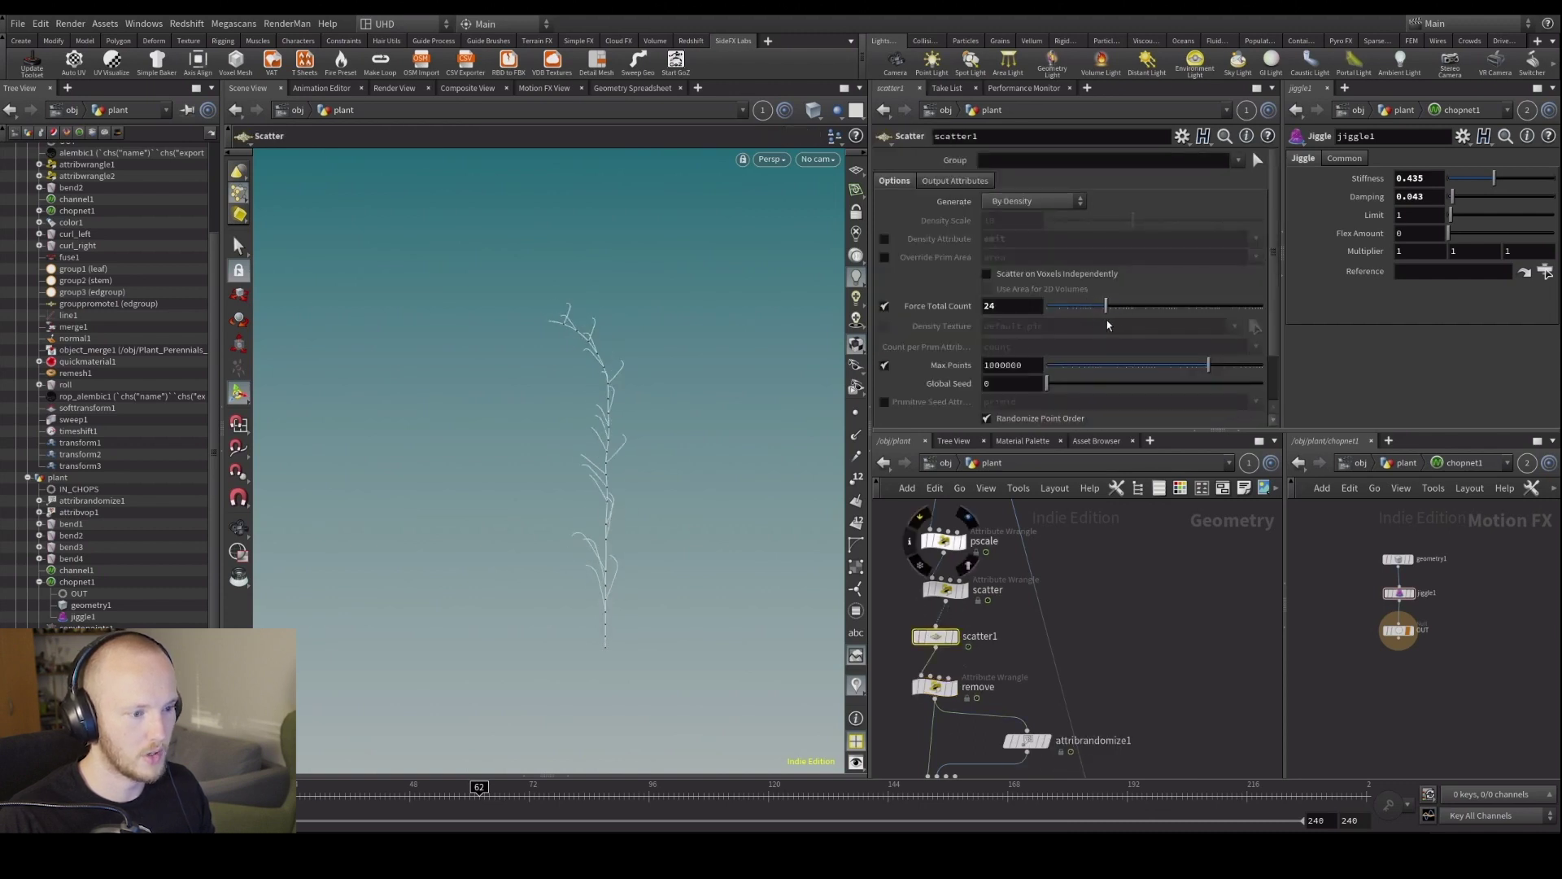
click(935, 688)
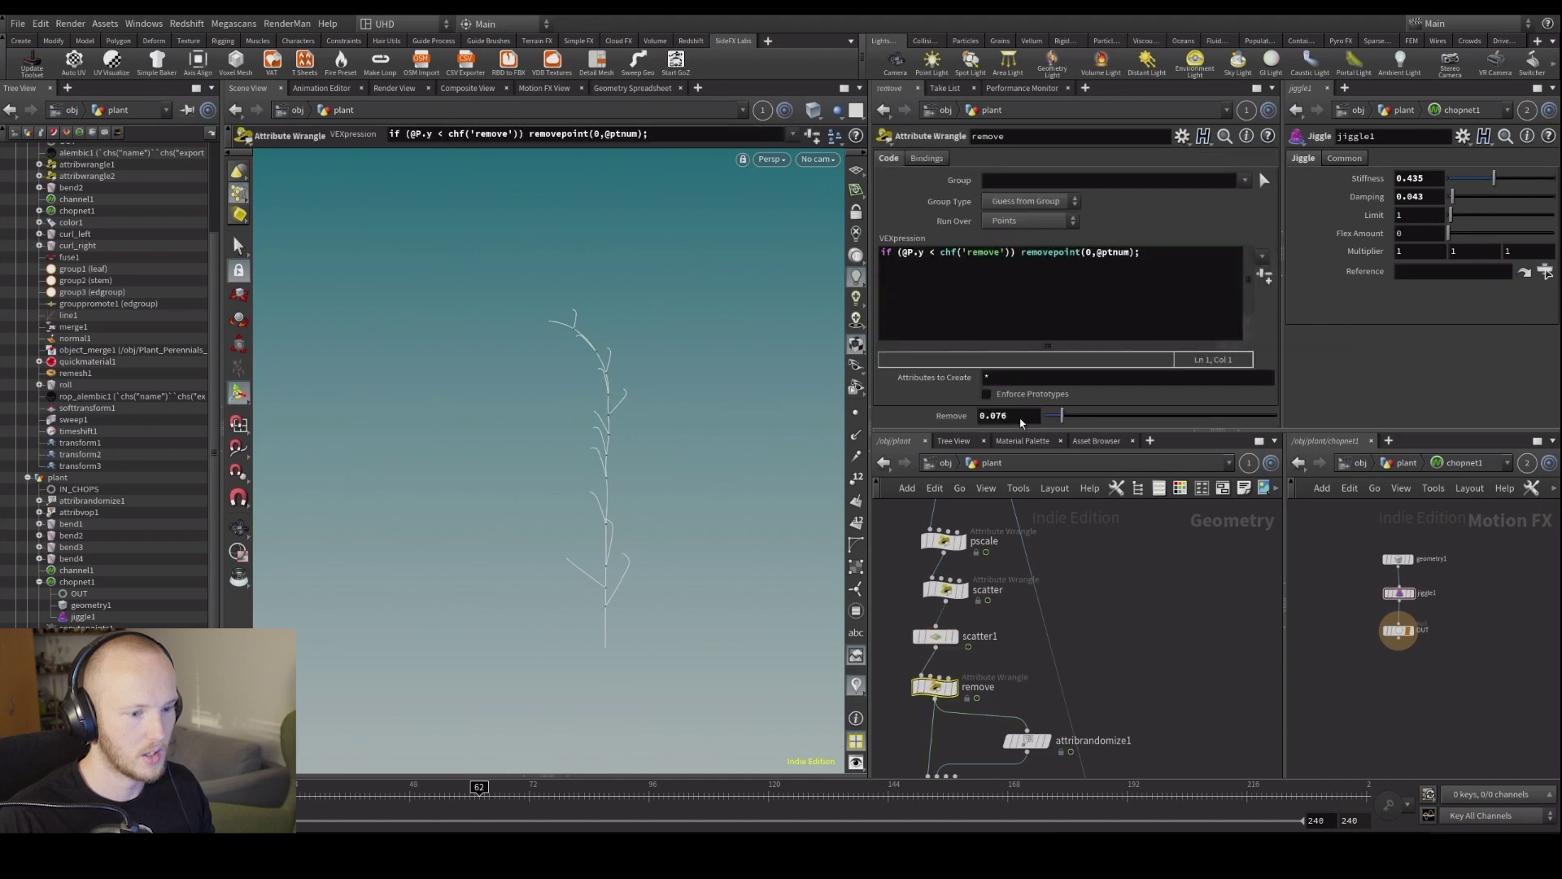
drag(1080, 421, 1076, 421)
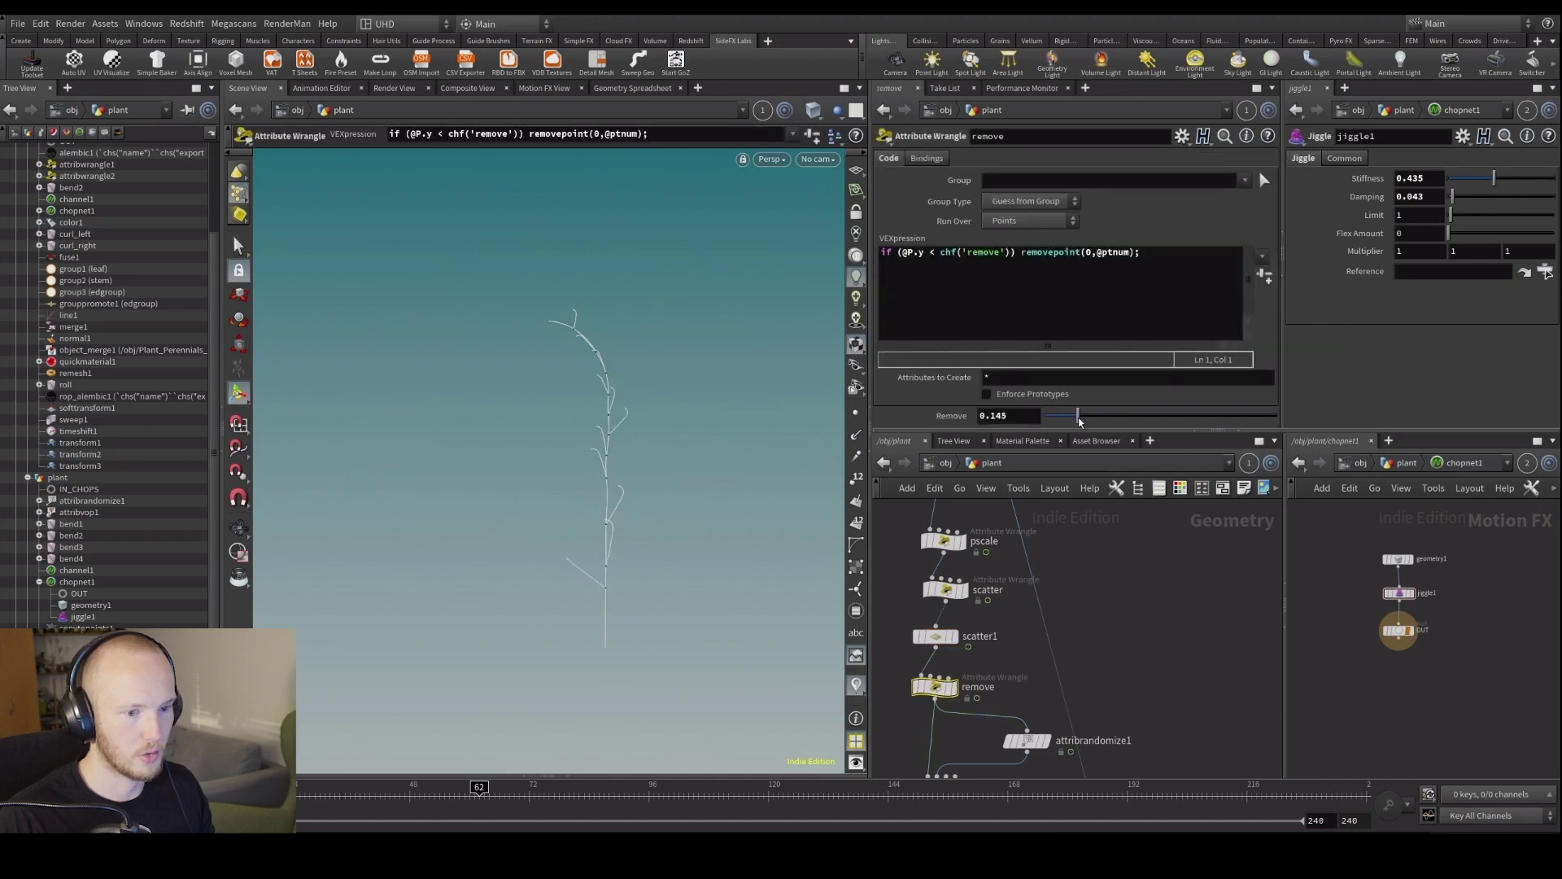
Rename the remove wrangle to culling.
double_click(987, 687)
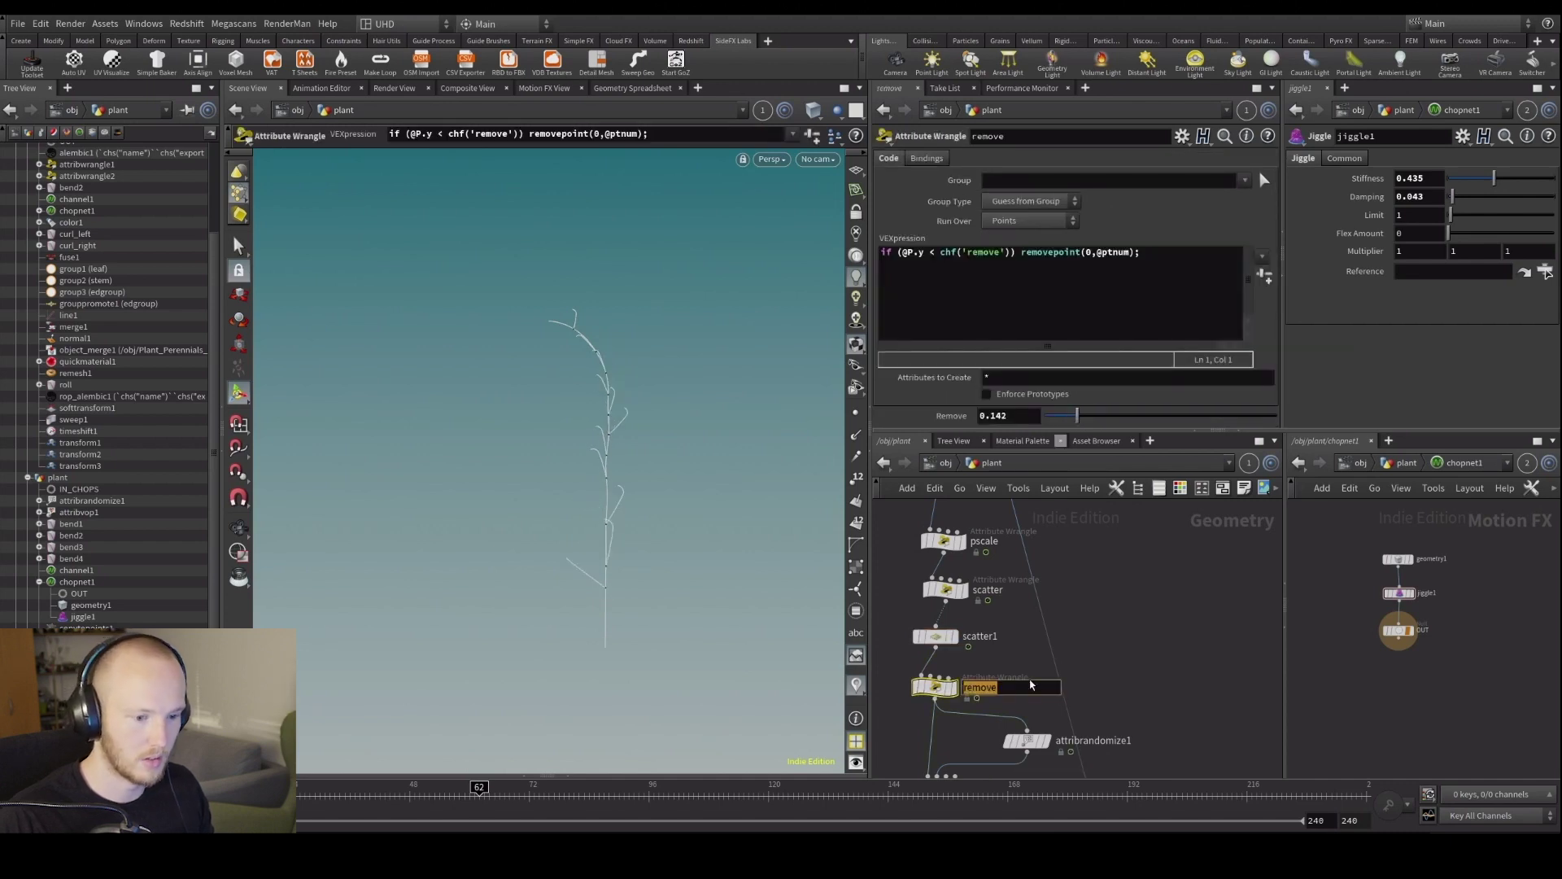
text(culling)
key(Return)
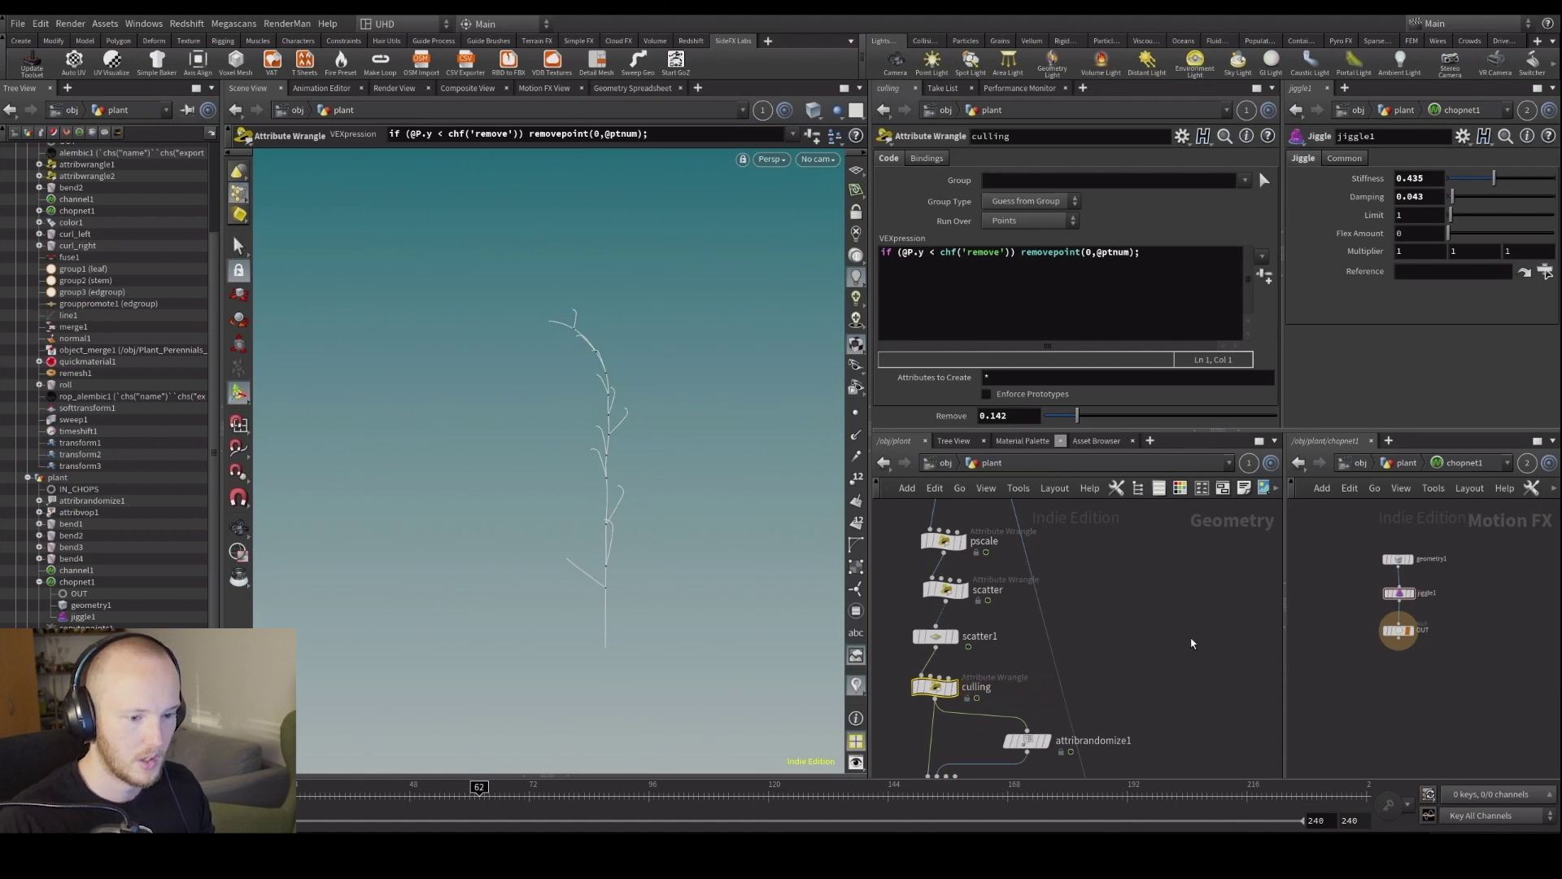
scroll(1023, 695, down, 3)
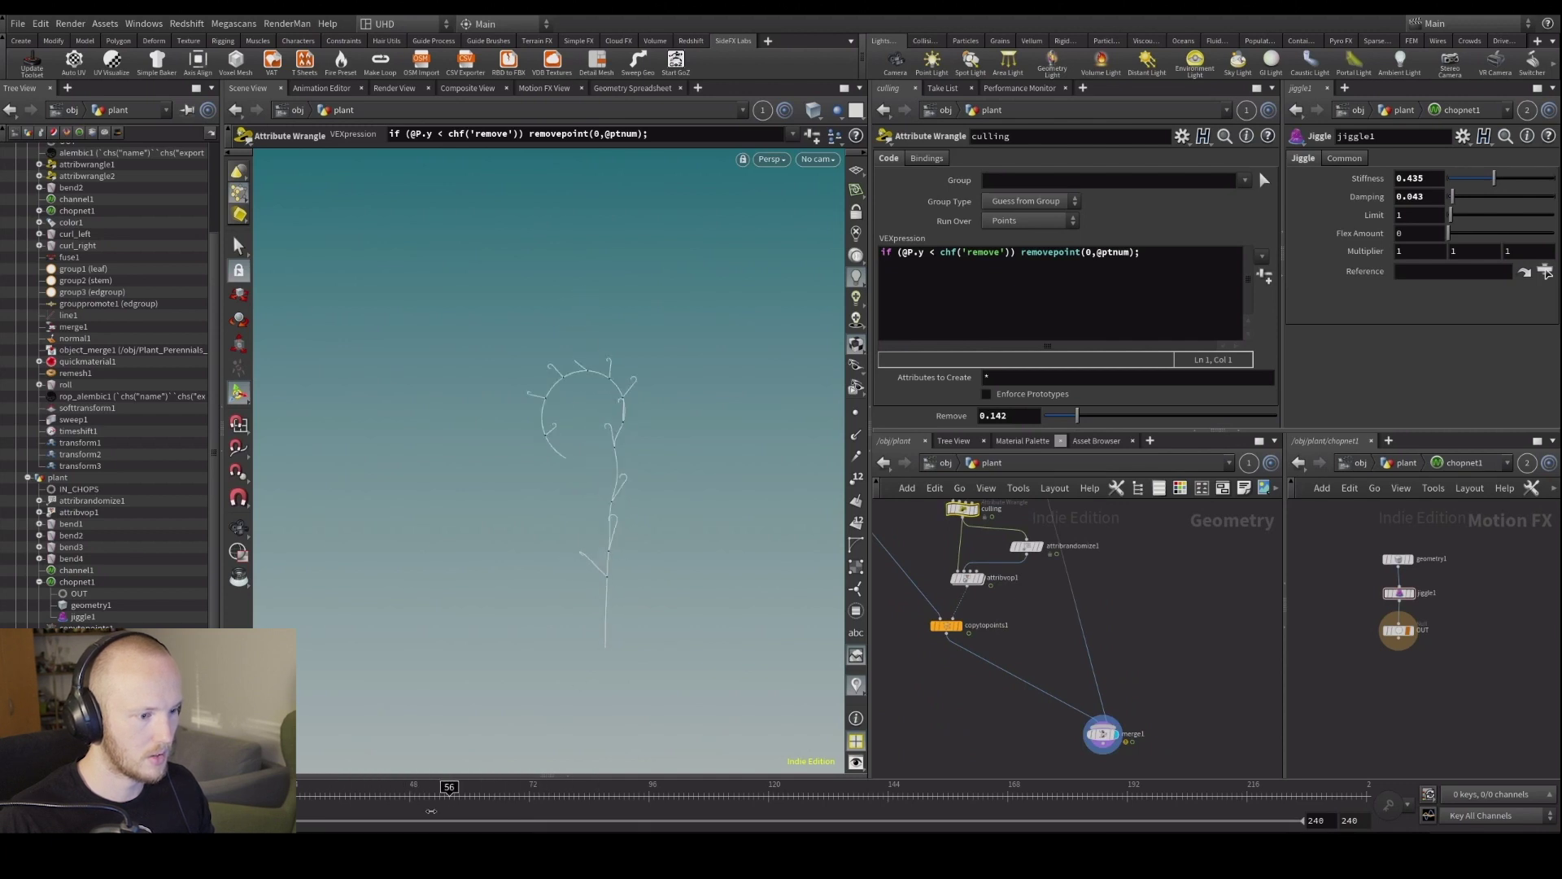
scroll(934, 678, up, 2)
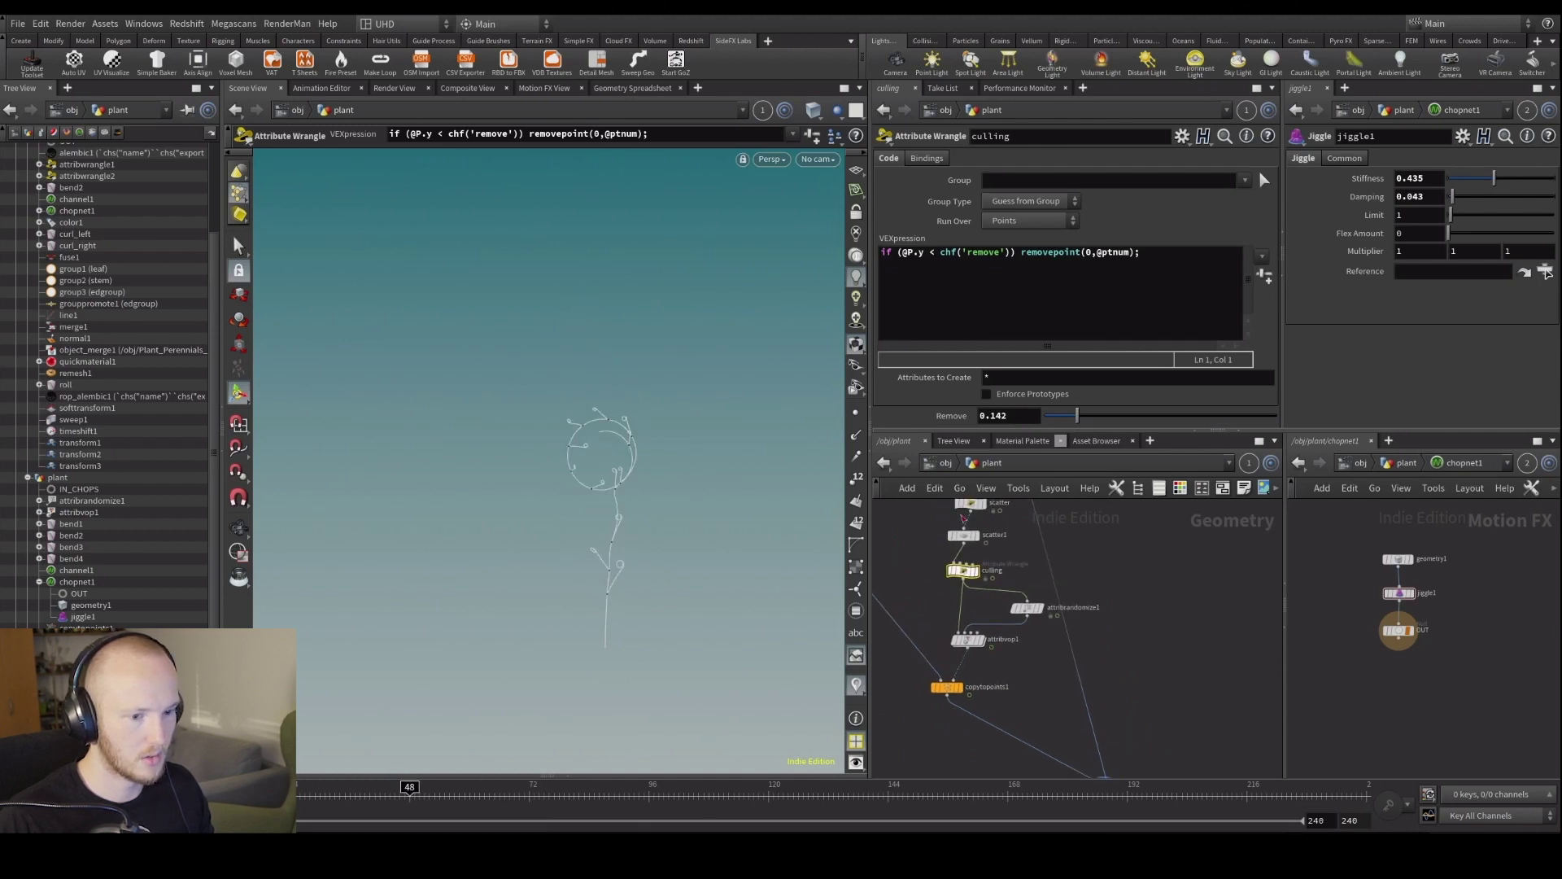
click(932, 253)
key(BackSpace)
key(BackSpace)
key(BackSpace)
key(BackSpace)
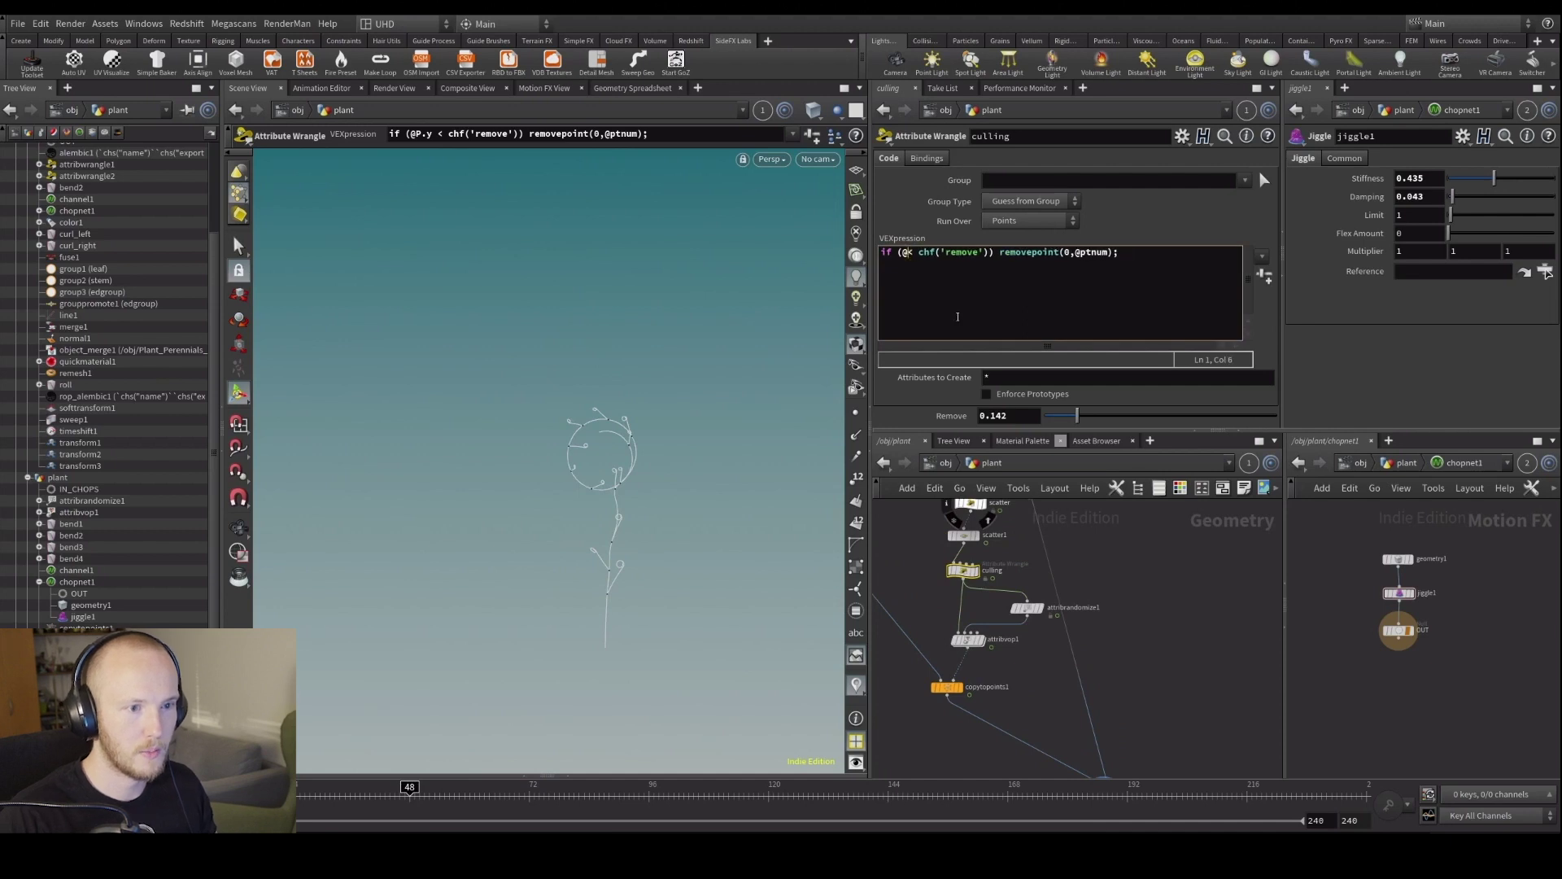
text(curveu)
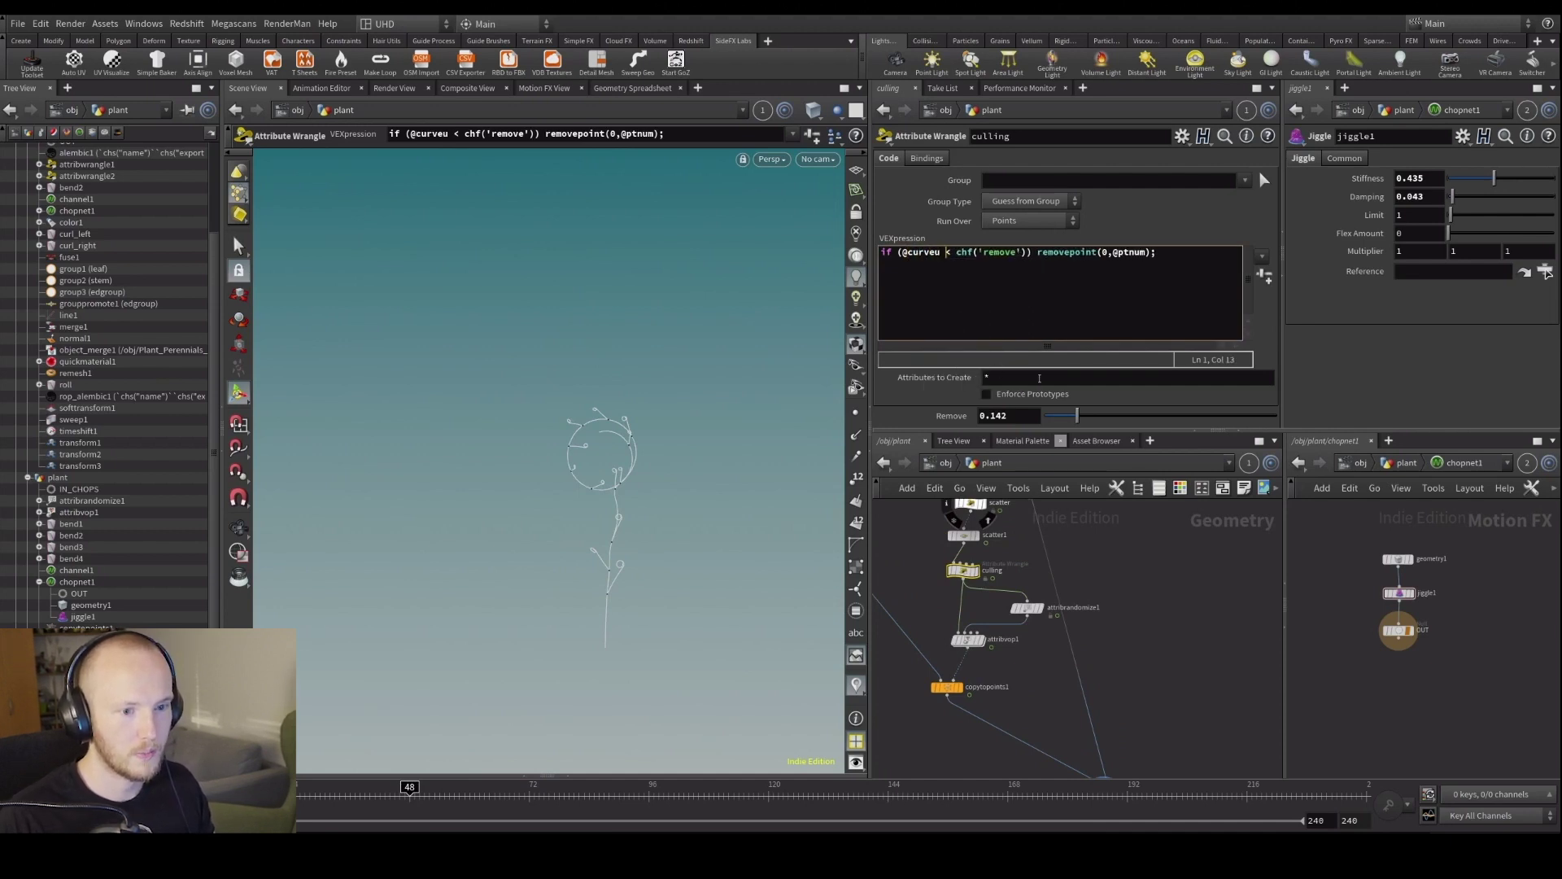
drag(1076, 416, 1078, 419)
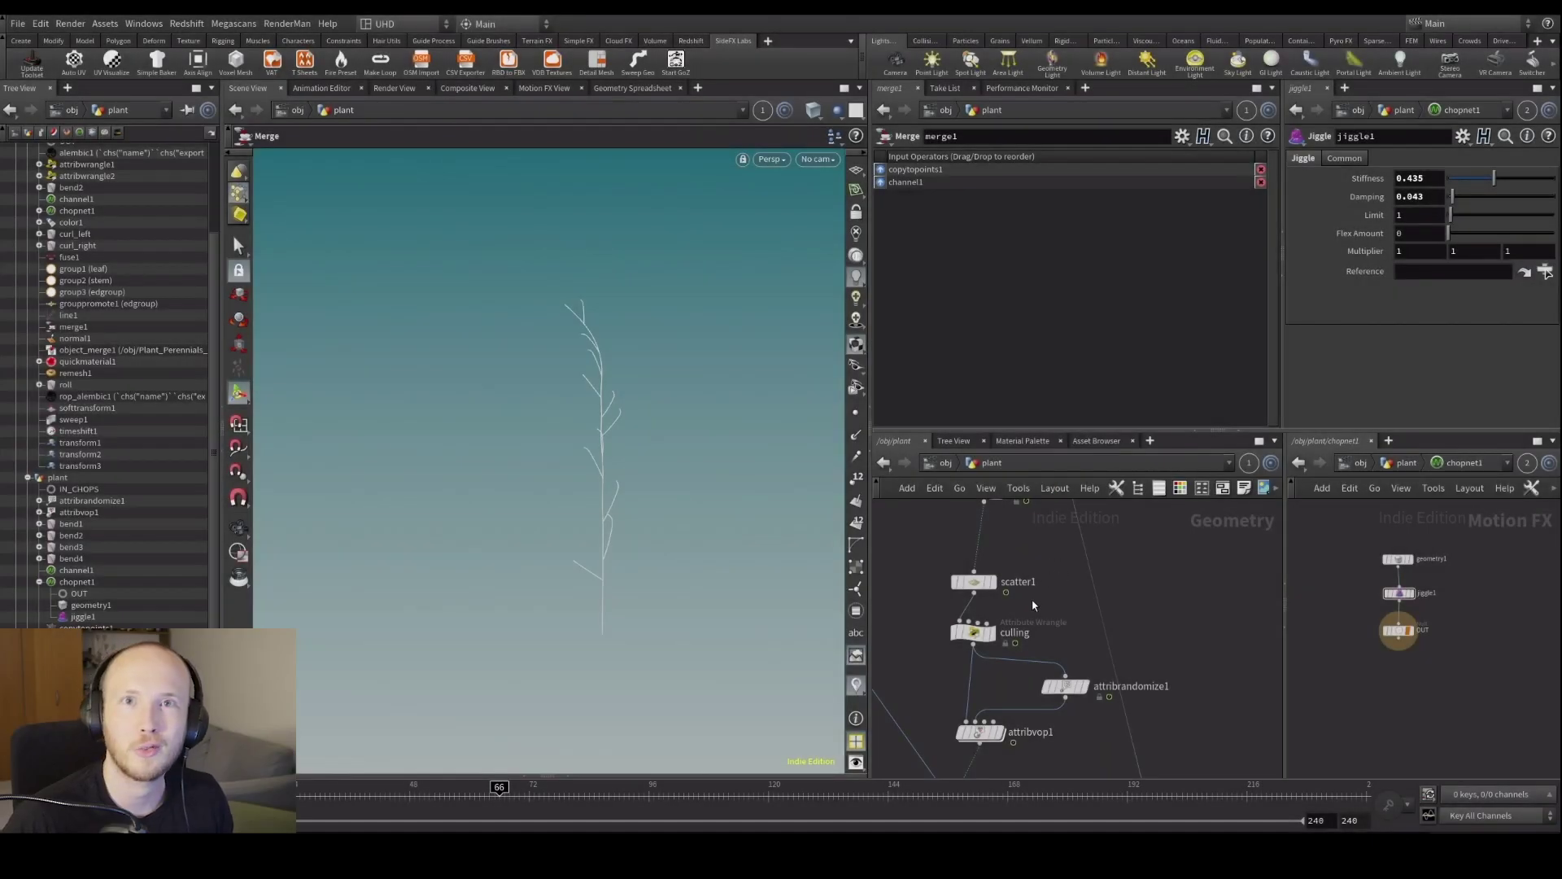
middle_drag(956, 524, 960, 560)
key(Tab)
text(carve)
key(Return)
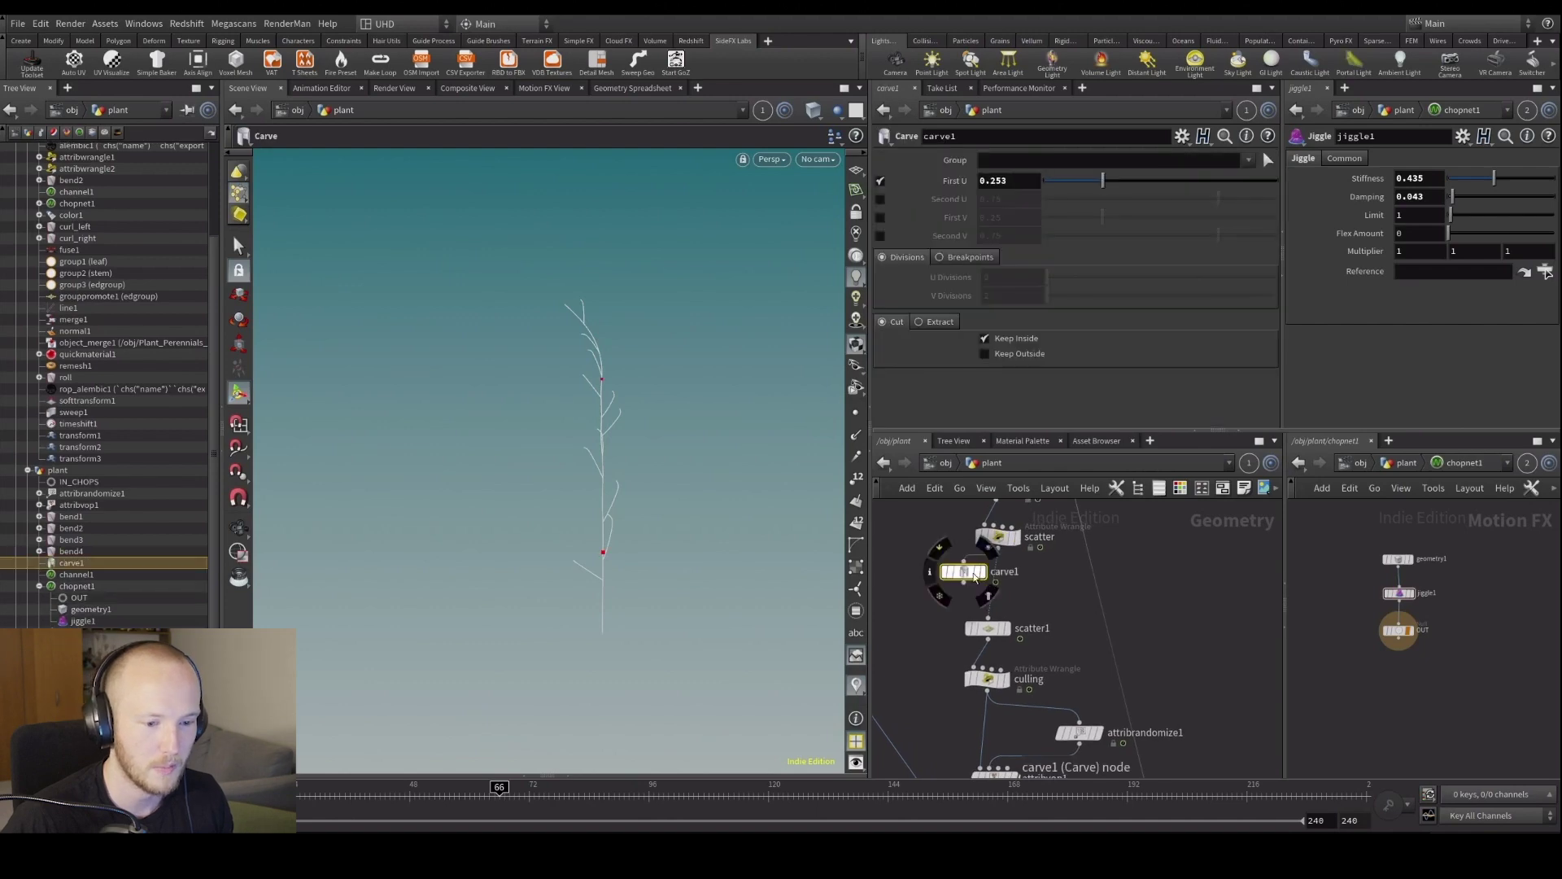
click(999, 580)
click(996, 591)
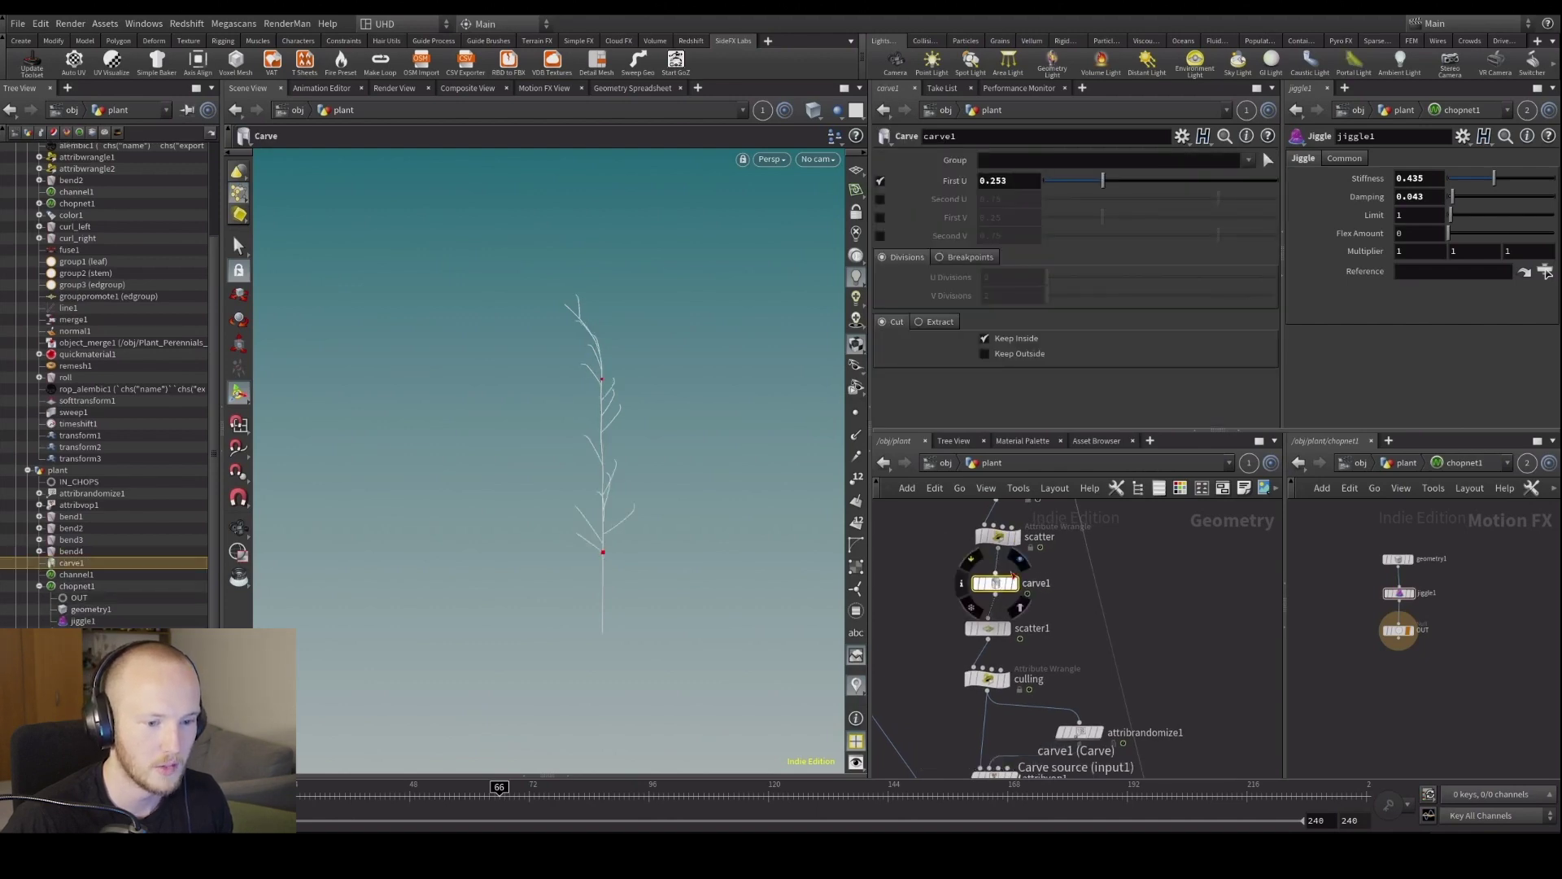
key(ctrl+z)
Insert a Carve node between the scatter wrangle and scatter1, and delete the culling wrangle below scatter1.
key(Tab)
text(car)
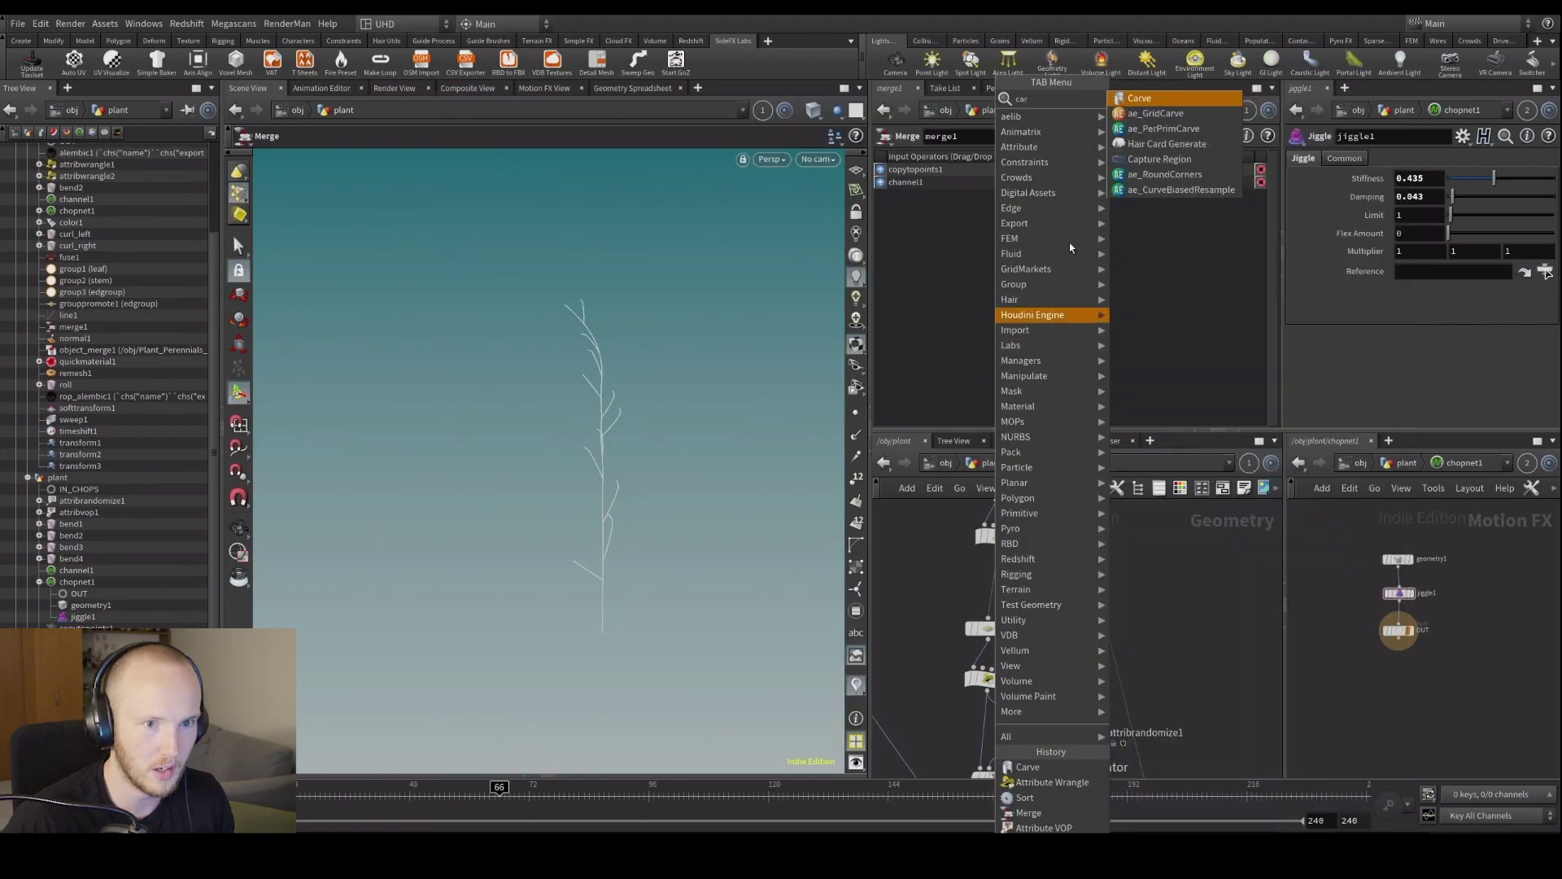
click(1138, 99)
click(988, 592)
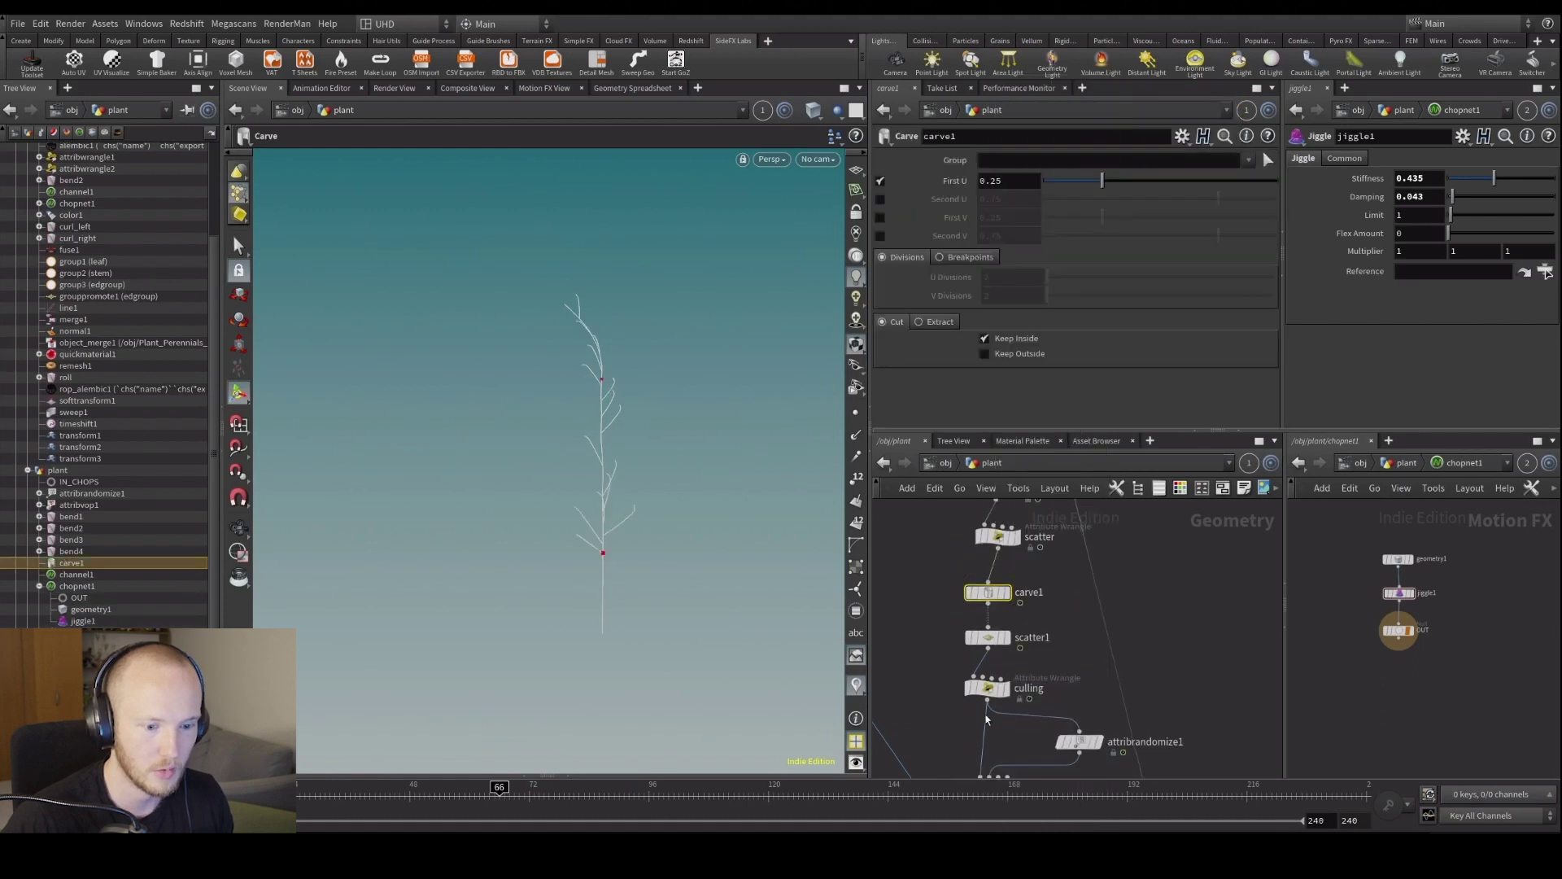
click(990, 689)
key(Delete)
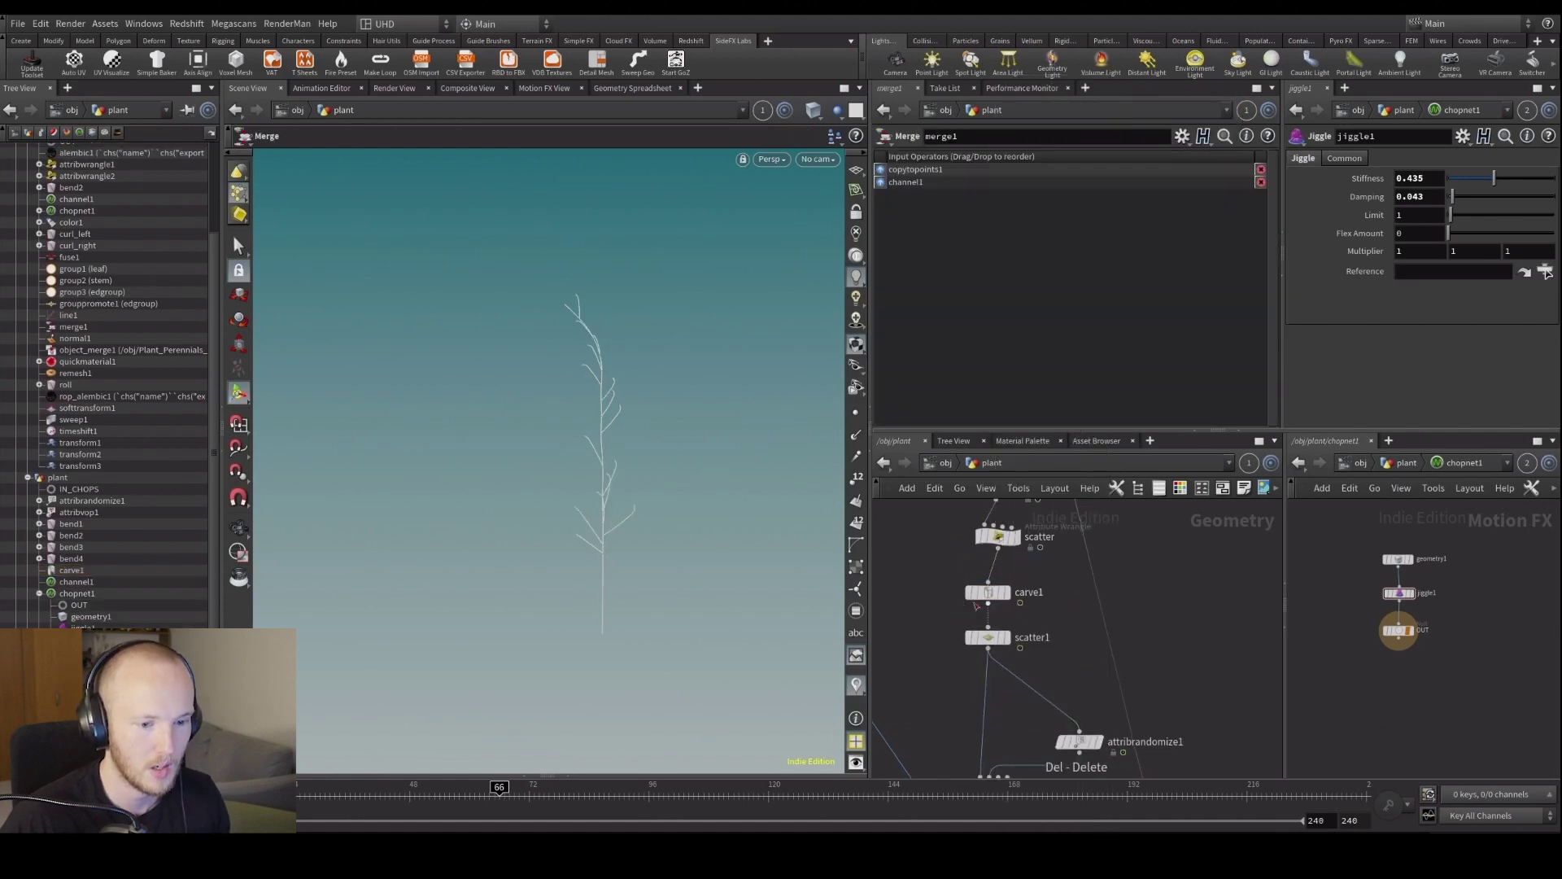
Display carve1 while setting its First U to 0.229, and switch the display back to merge1.
click(988, 596)
drag(1083, 197, 1090, 197)
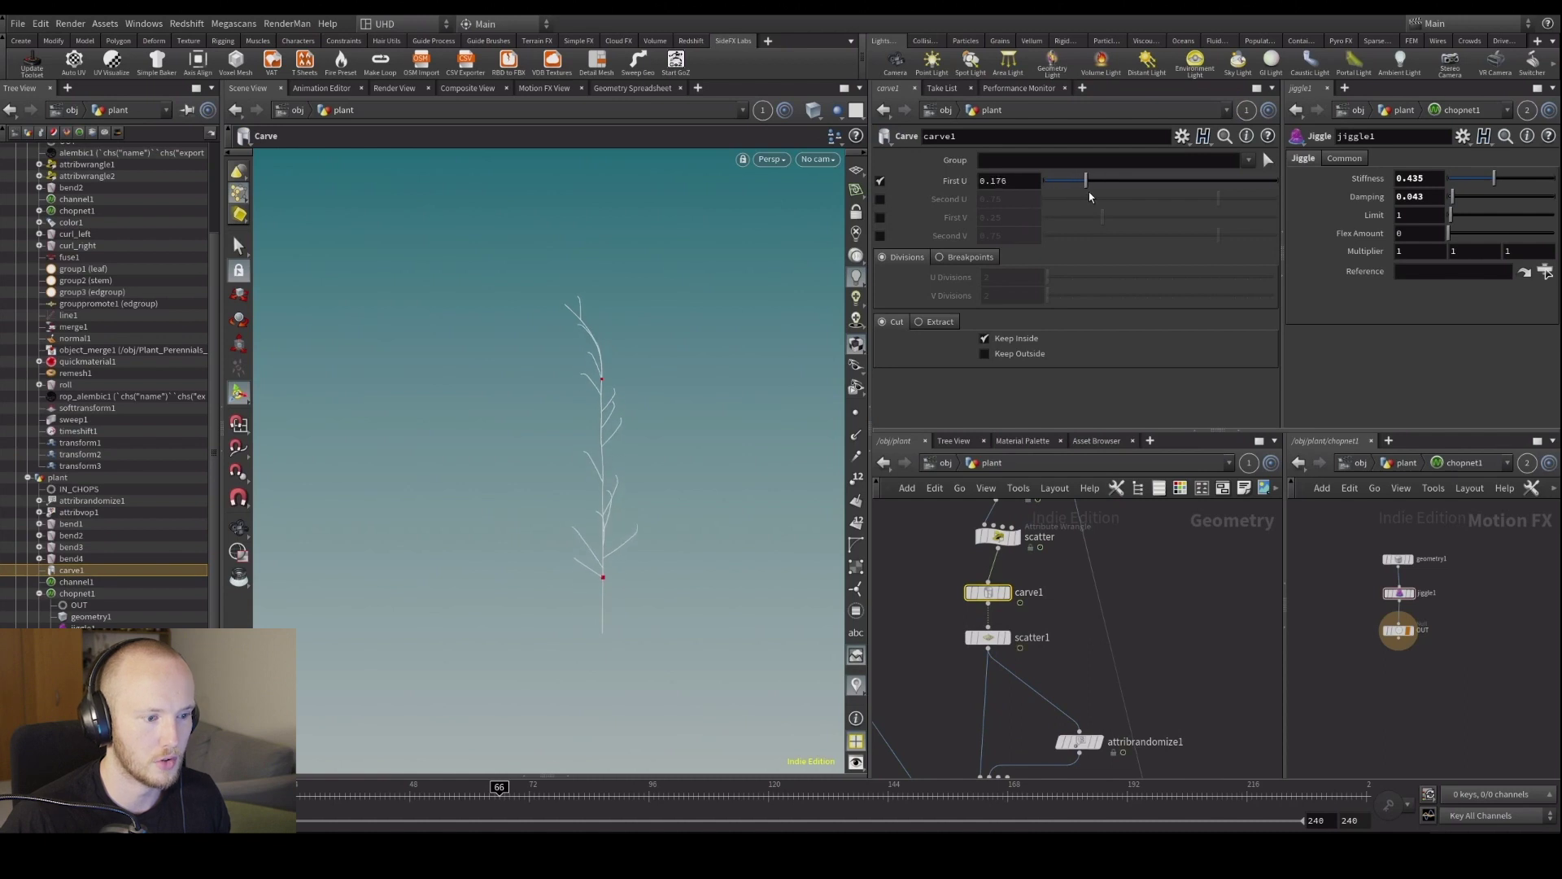
click(1007, 592)
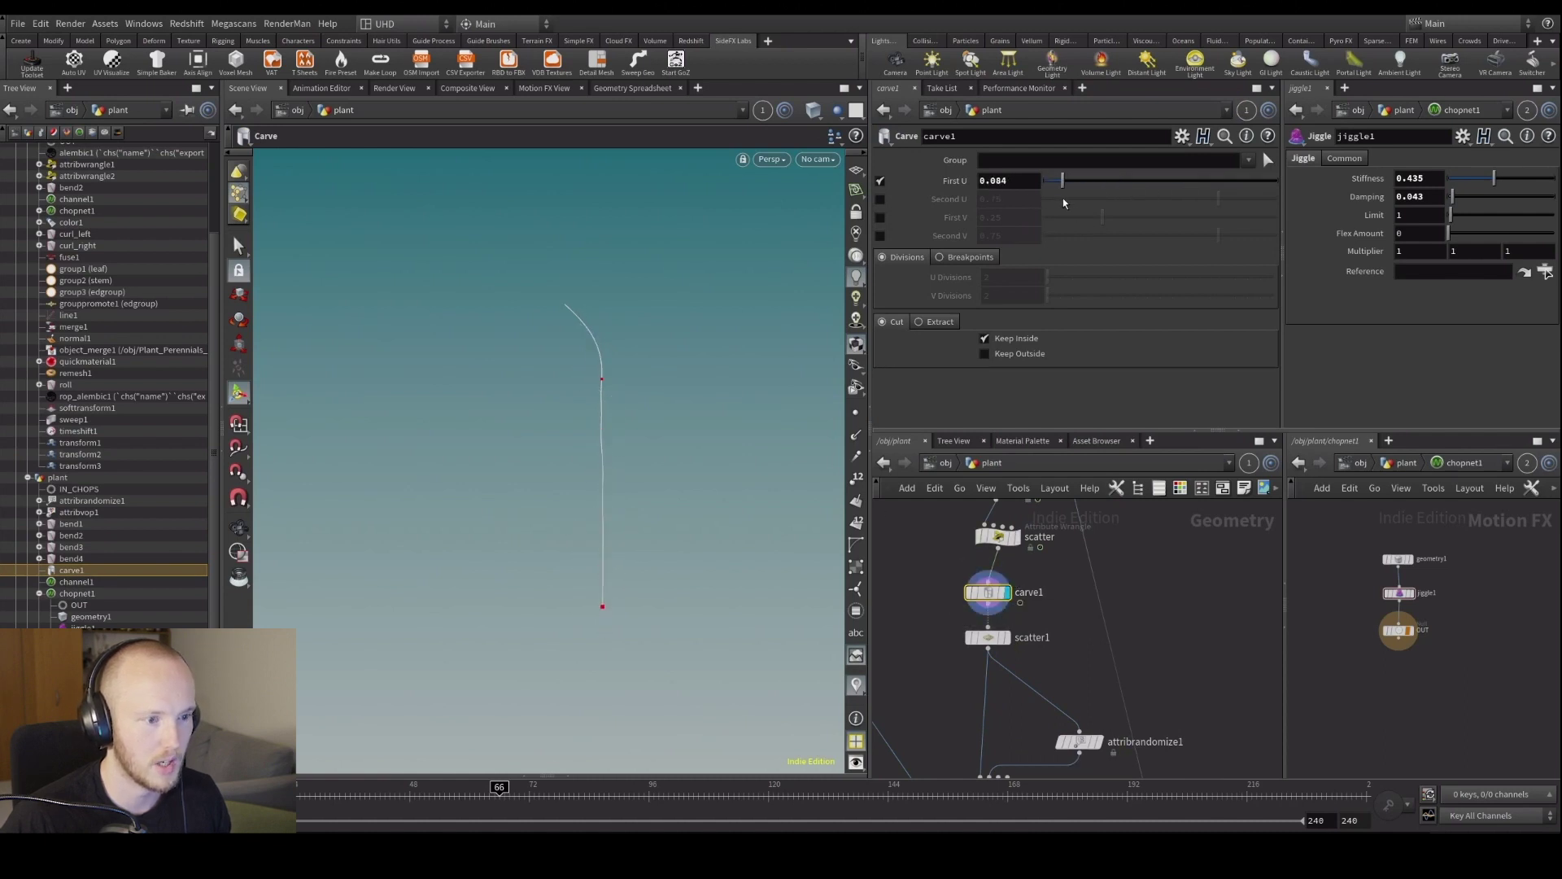
scroll(943, 684, down, 3)
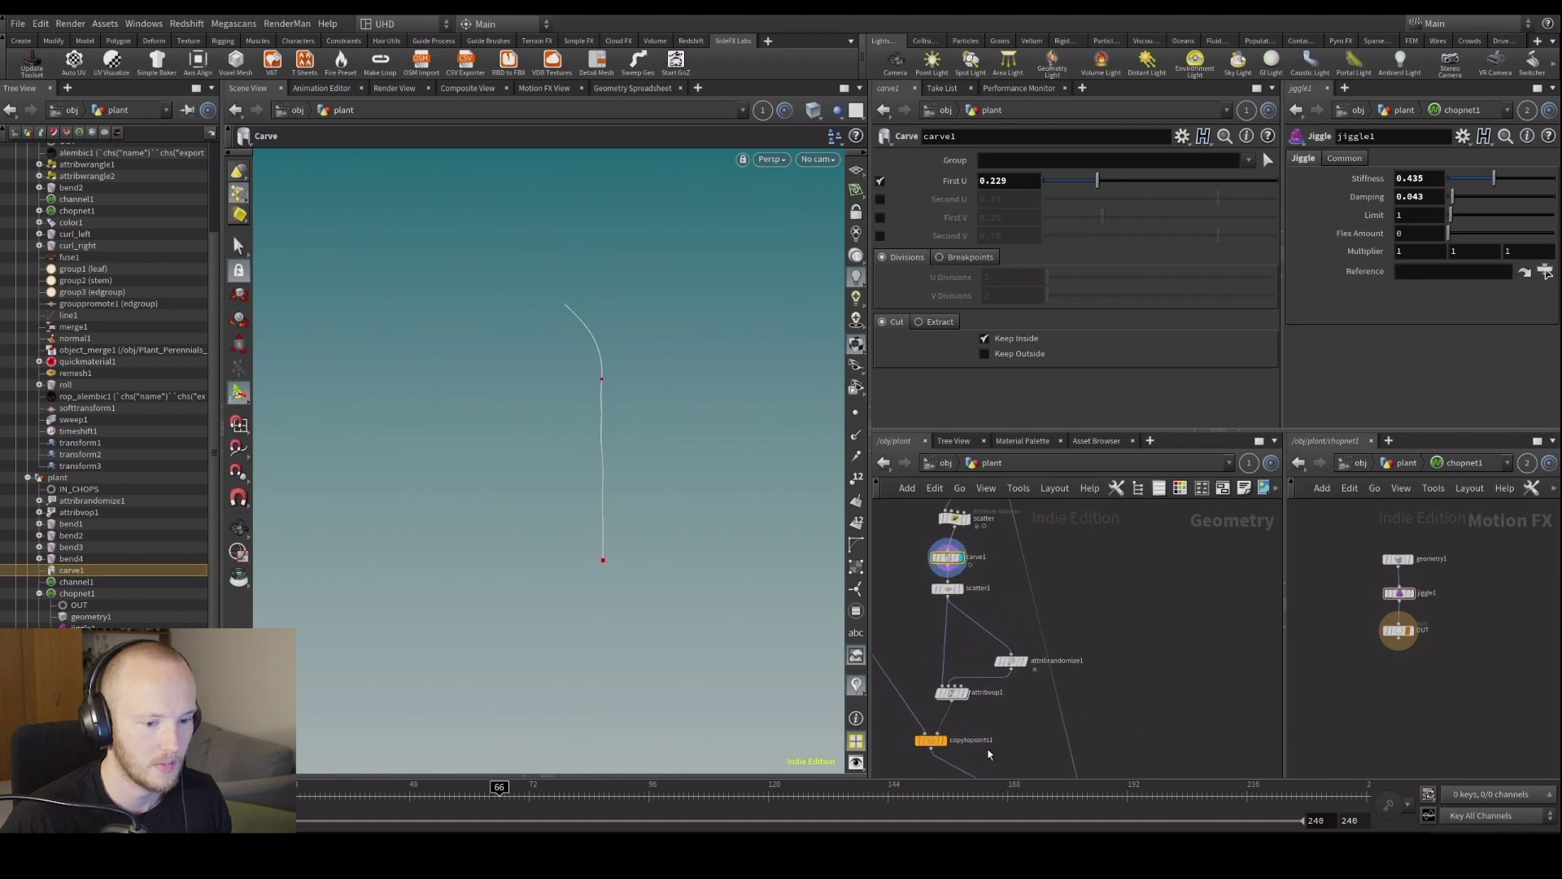
middle_drag(1024, 733, 1075, 594)
click(1163, 700)
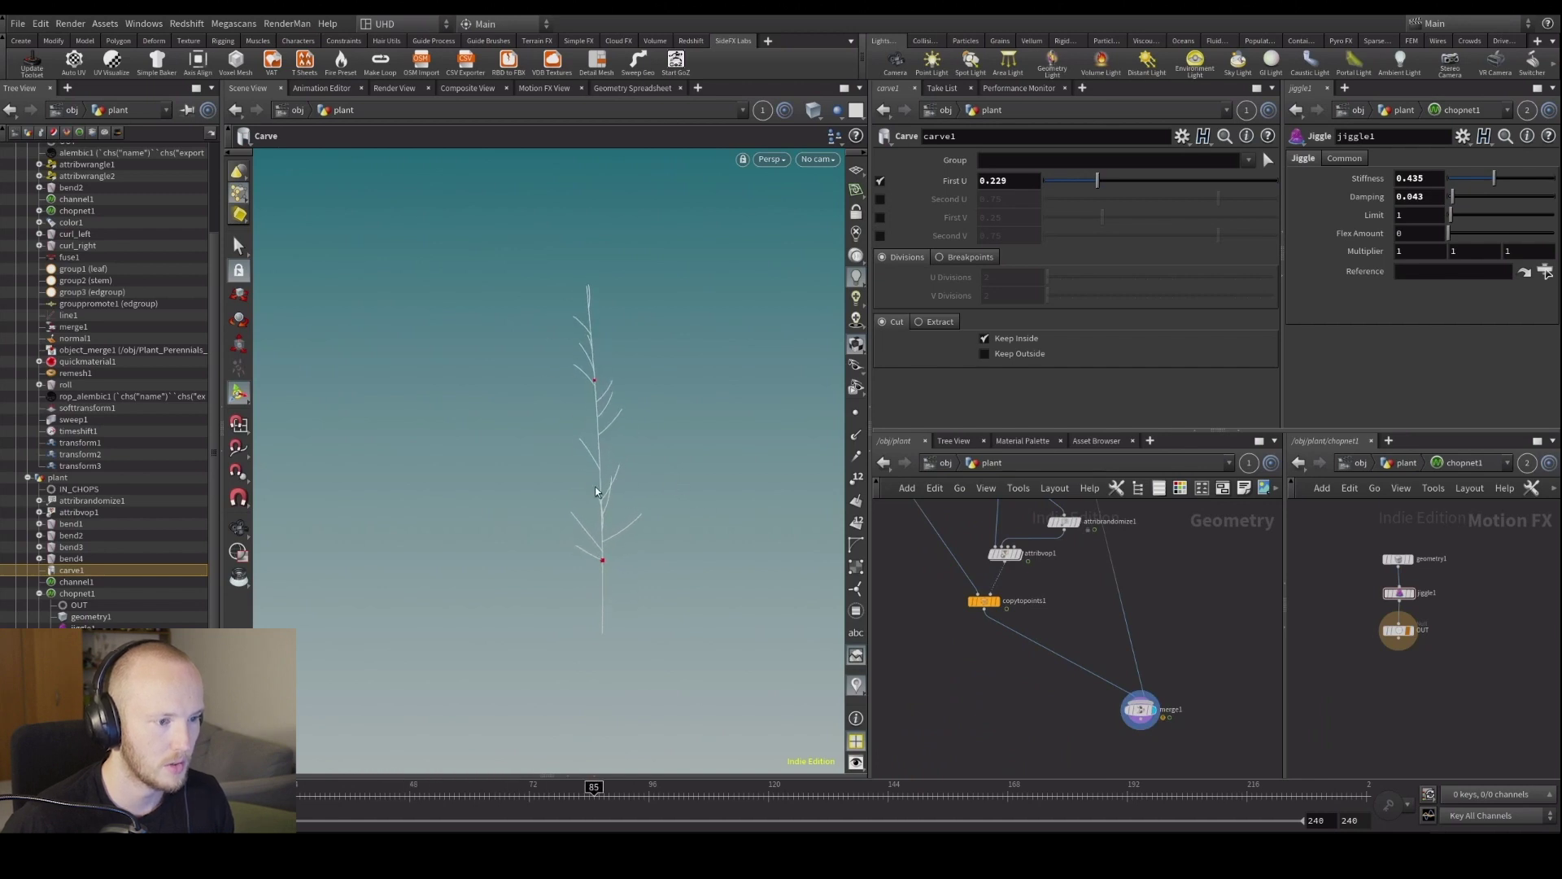
Preview the growth animation up to frame 71 and lower carve1's First U to 0.158 so branches start closer to the ground.
key(ctrl+Left)
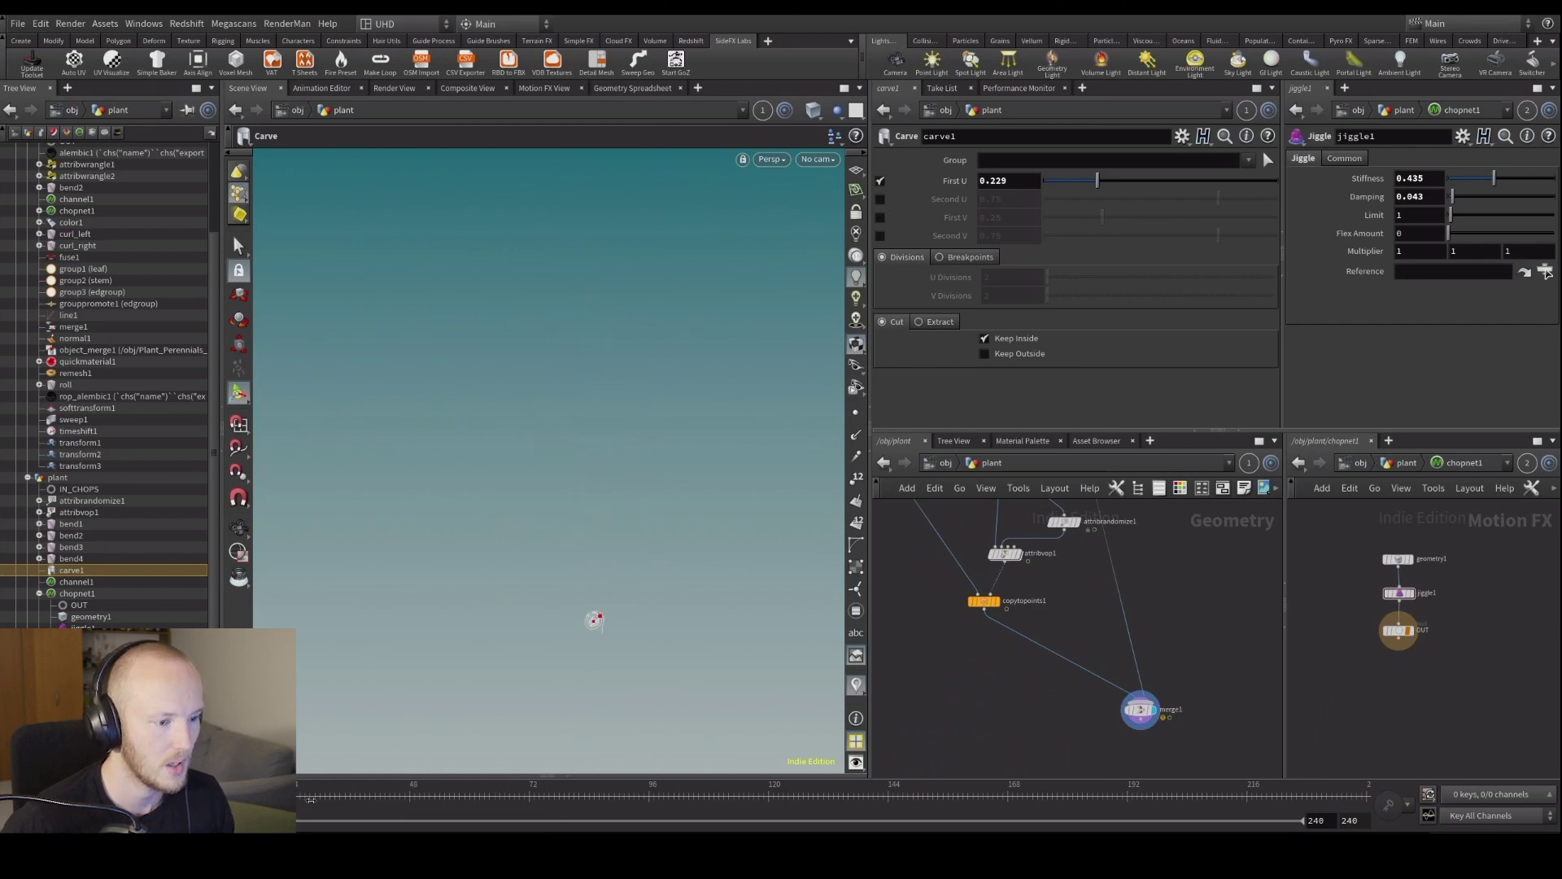
key(Escape)
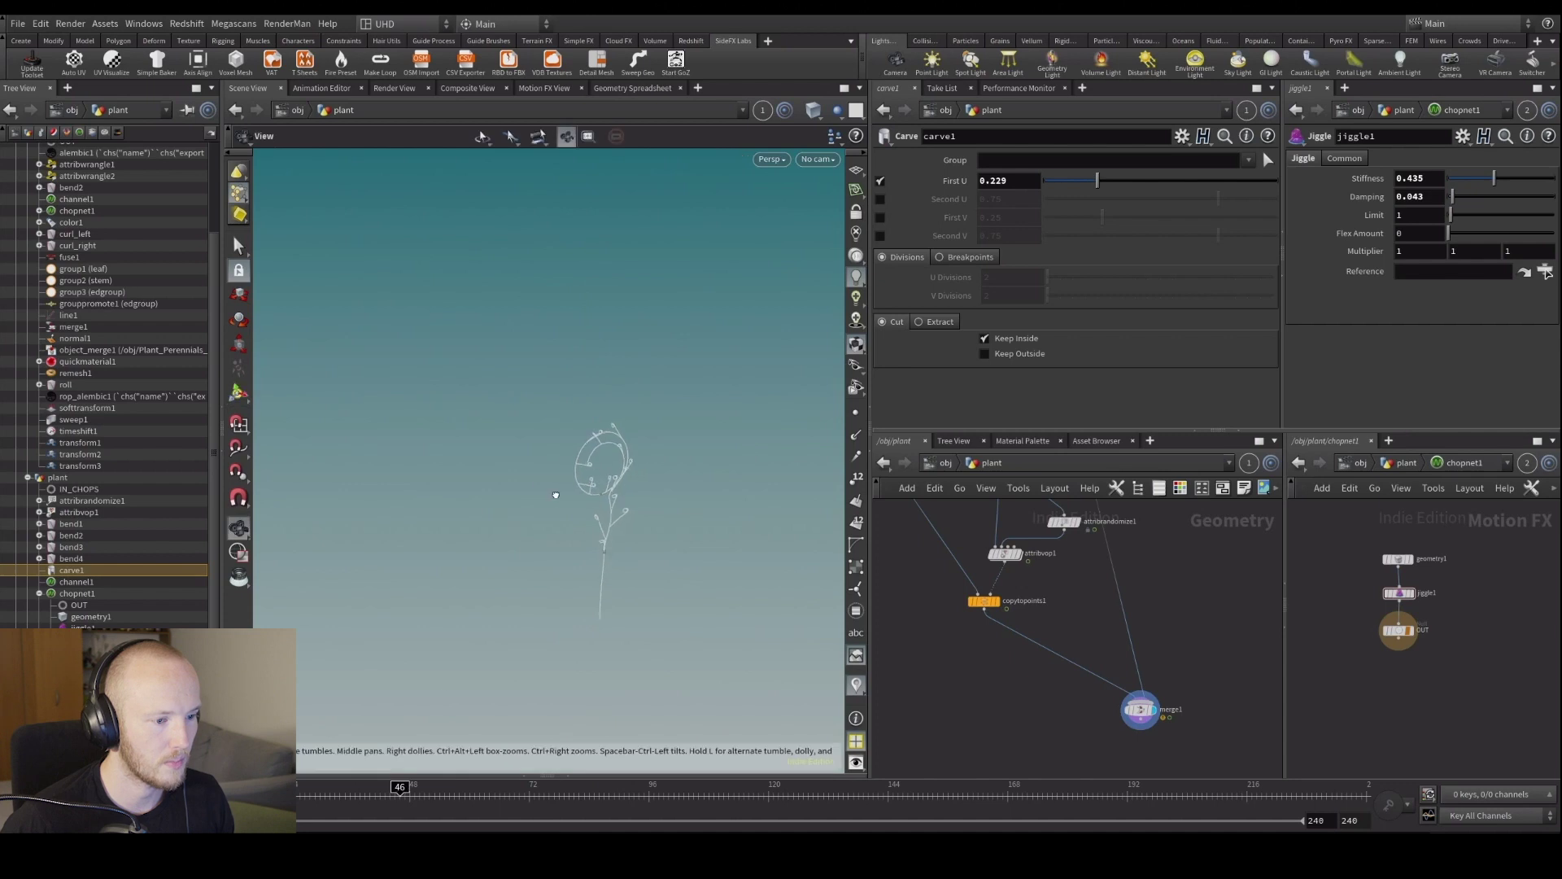
key(Return)
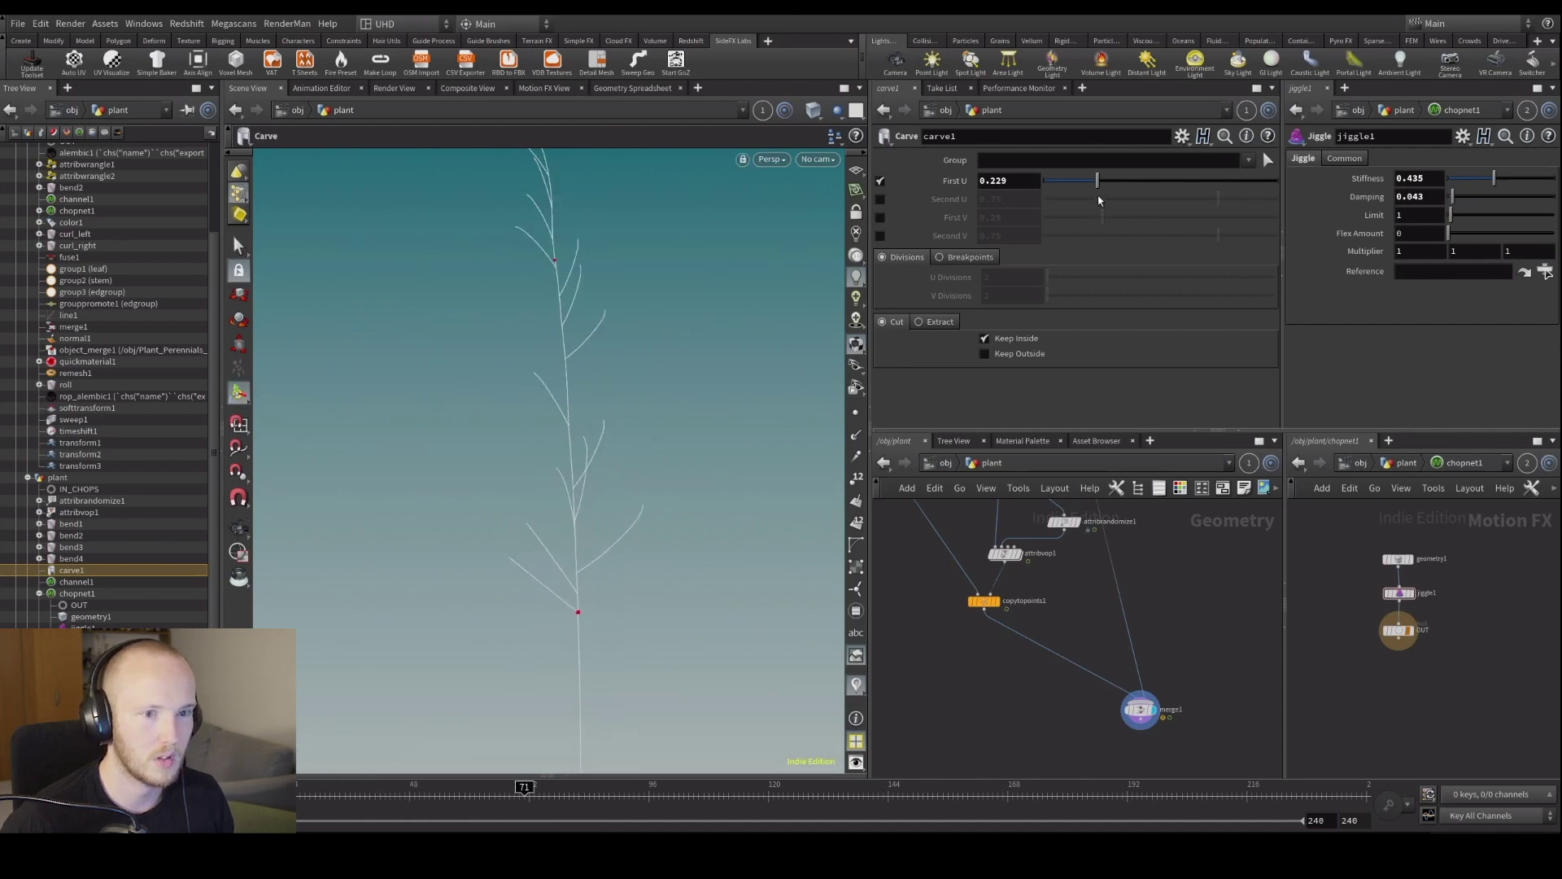
drag(1098, 196, 1082, 185)
middle_drag(1080, 687, 1073, 859)
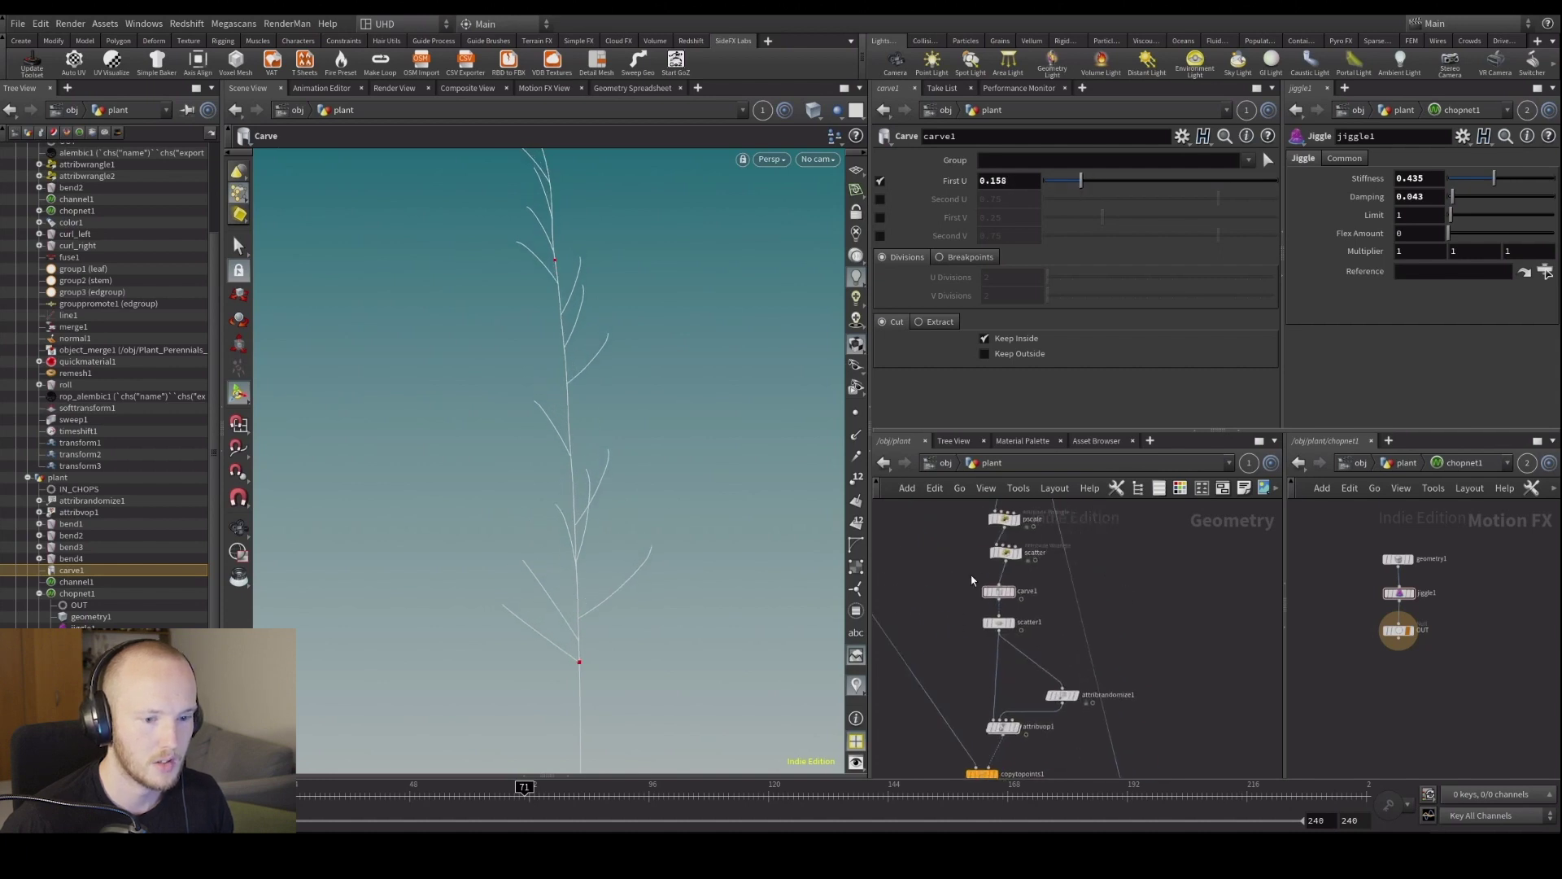
Adjust the pscale wrangle's Scale ramp, giving its end point a value of 0.675 and its middle point 0.6 at position 0.445.
click(1003, 523)
drag(1259, 347, 1261, 336)
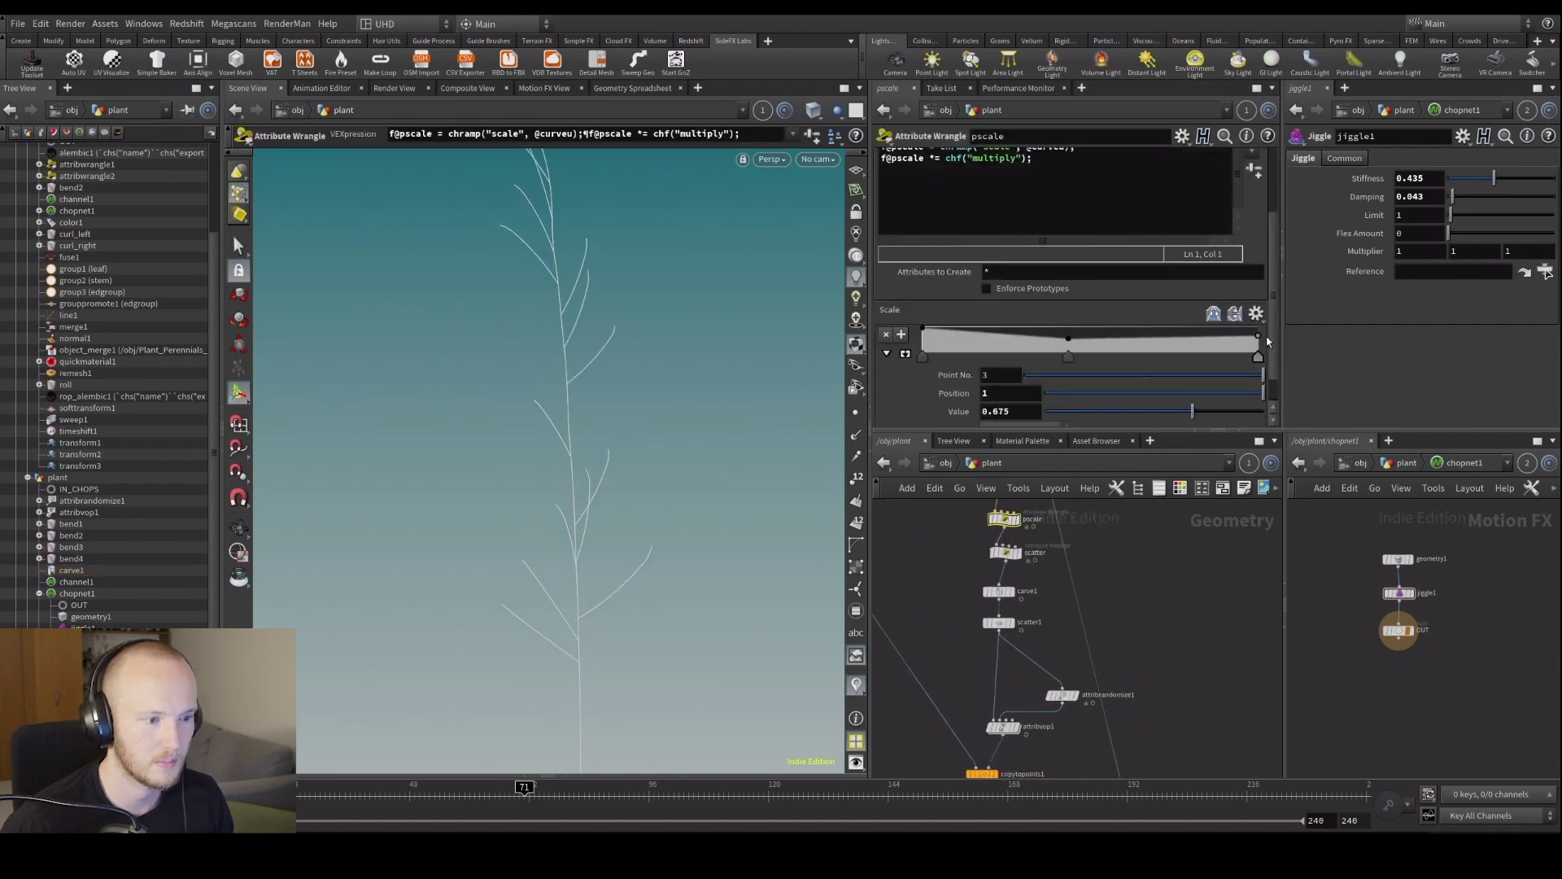
drag(1073, 343, 1072, 339)
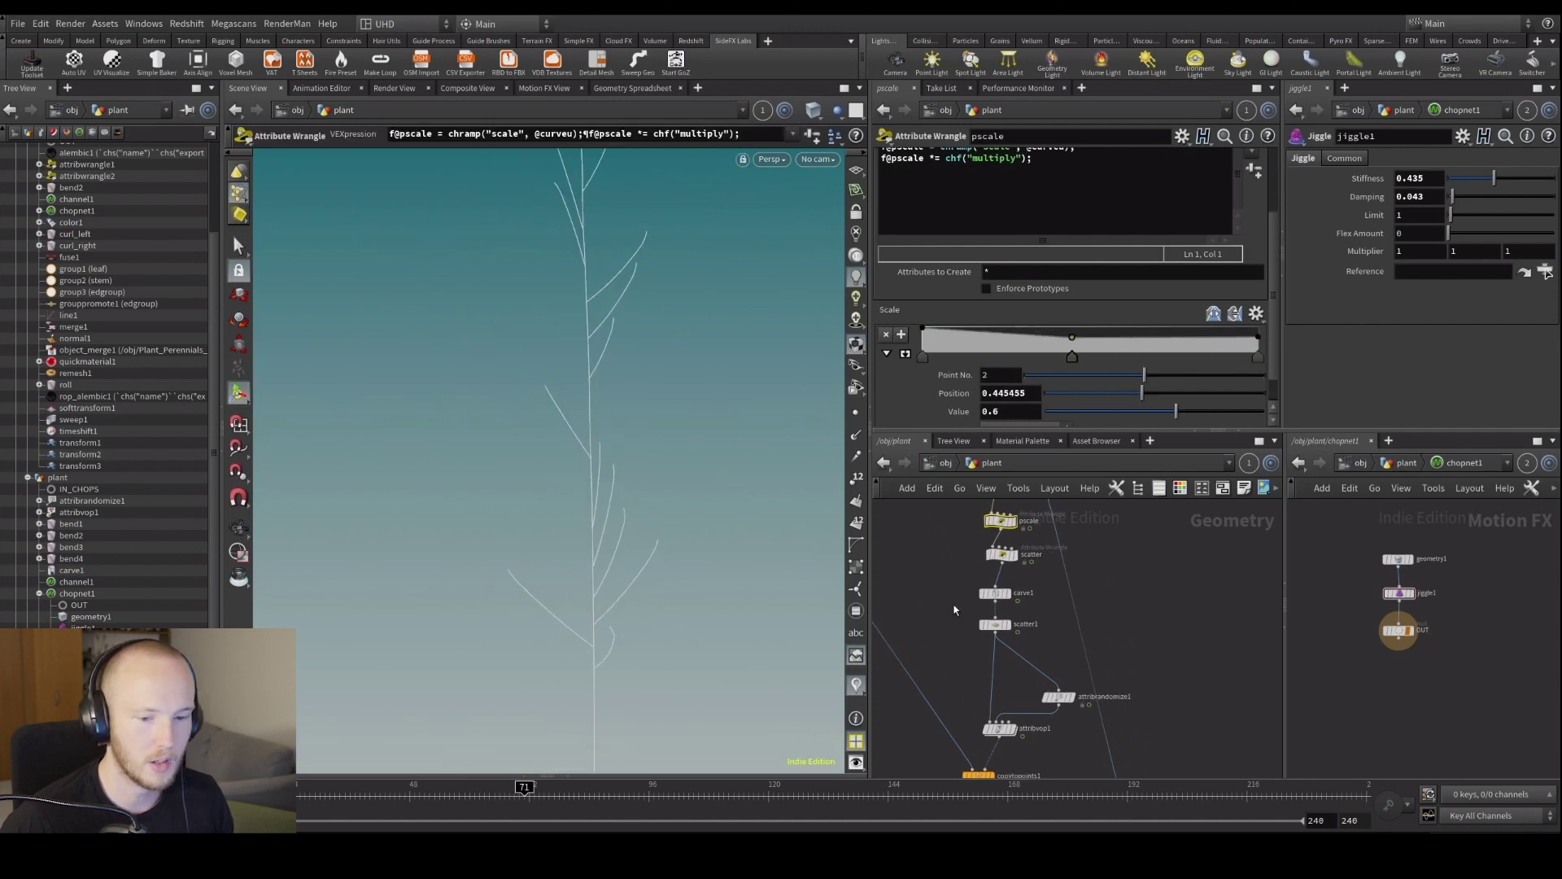
Insert an Attribute Randomize node between the pscale and scatter wrangles.
key(Tab)
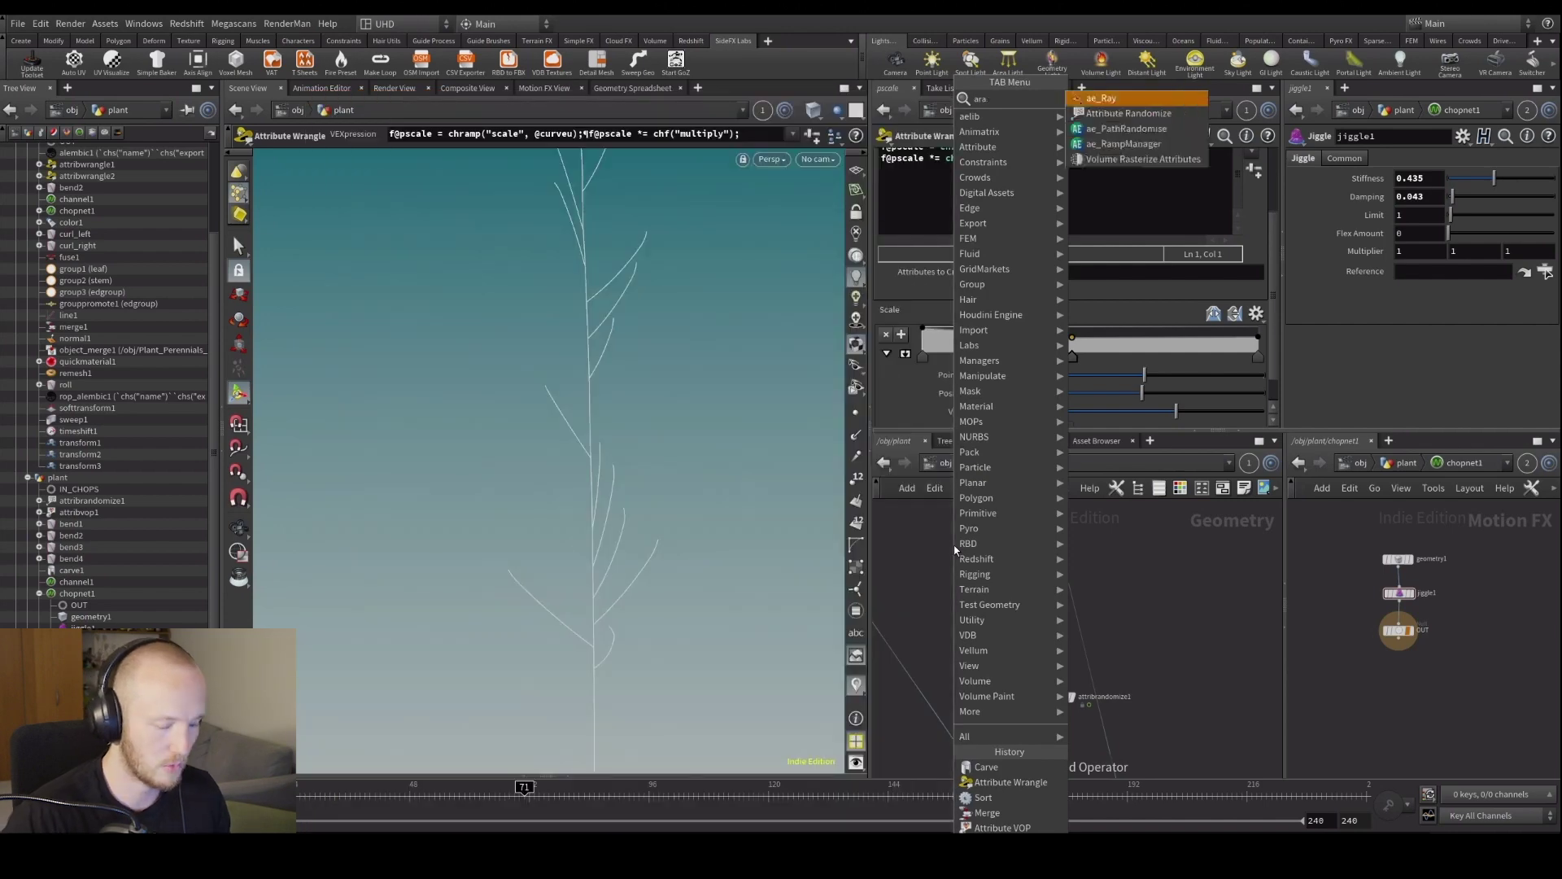
key(Return)
scroll(1038, 539, up, 2)
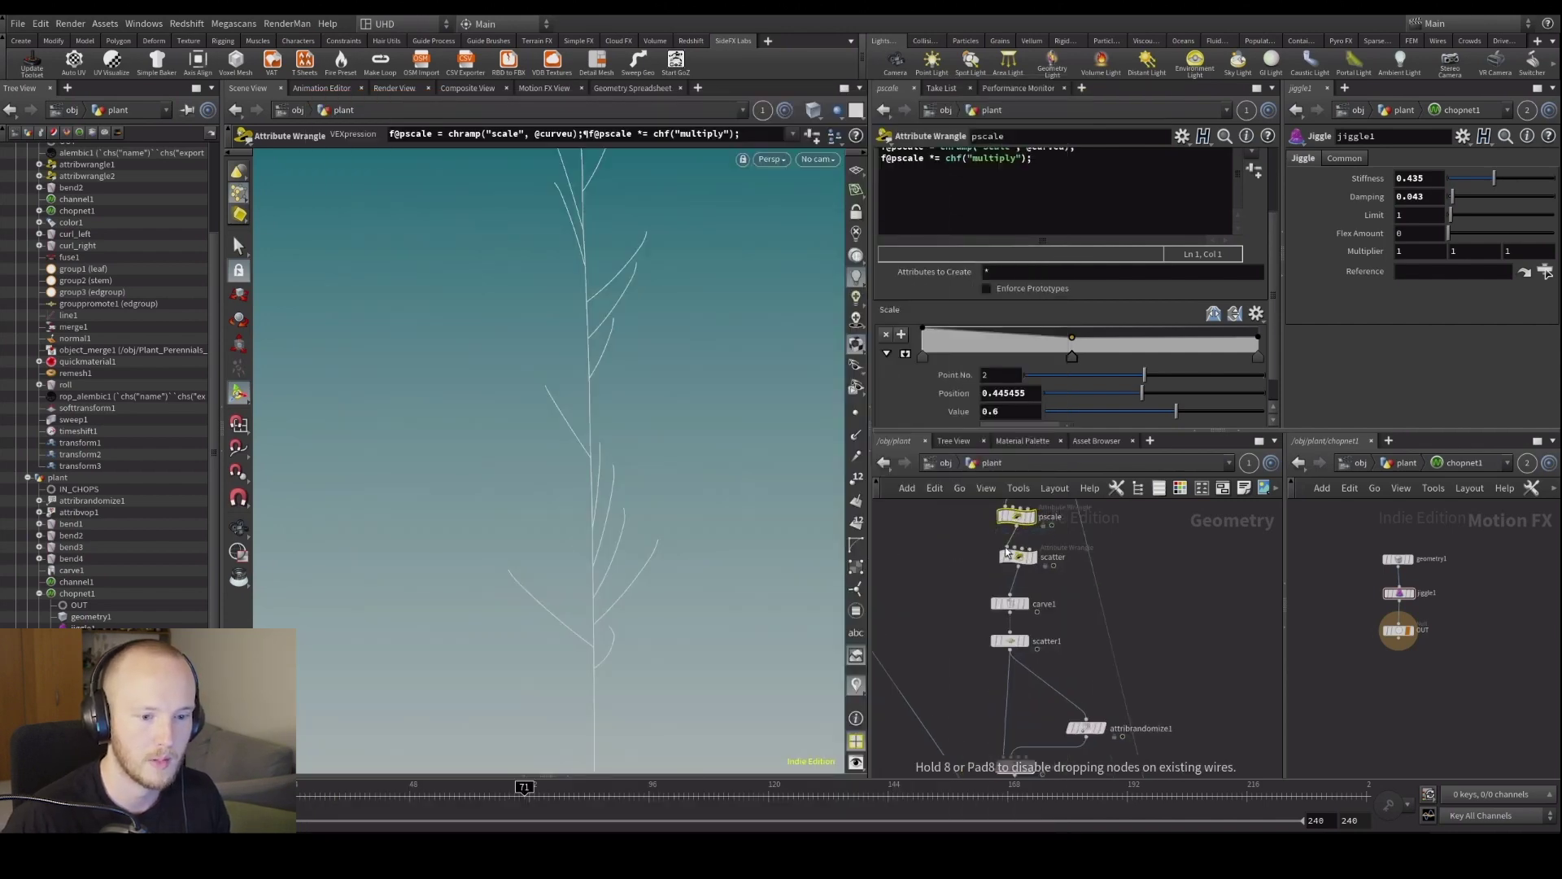
click(1009, 547)
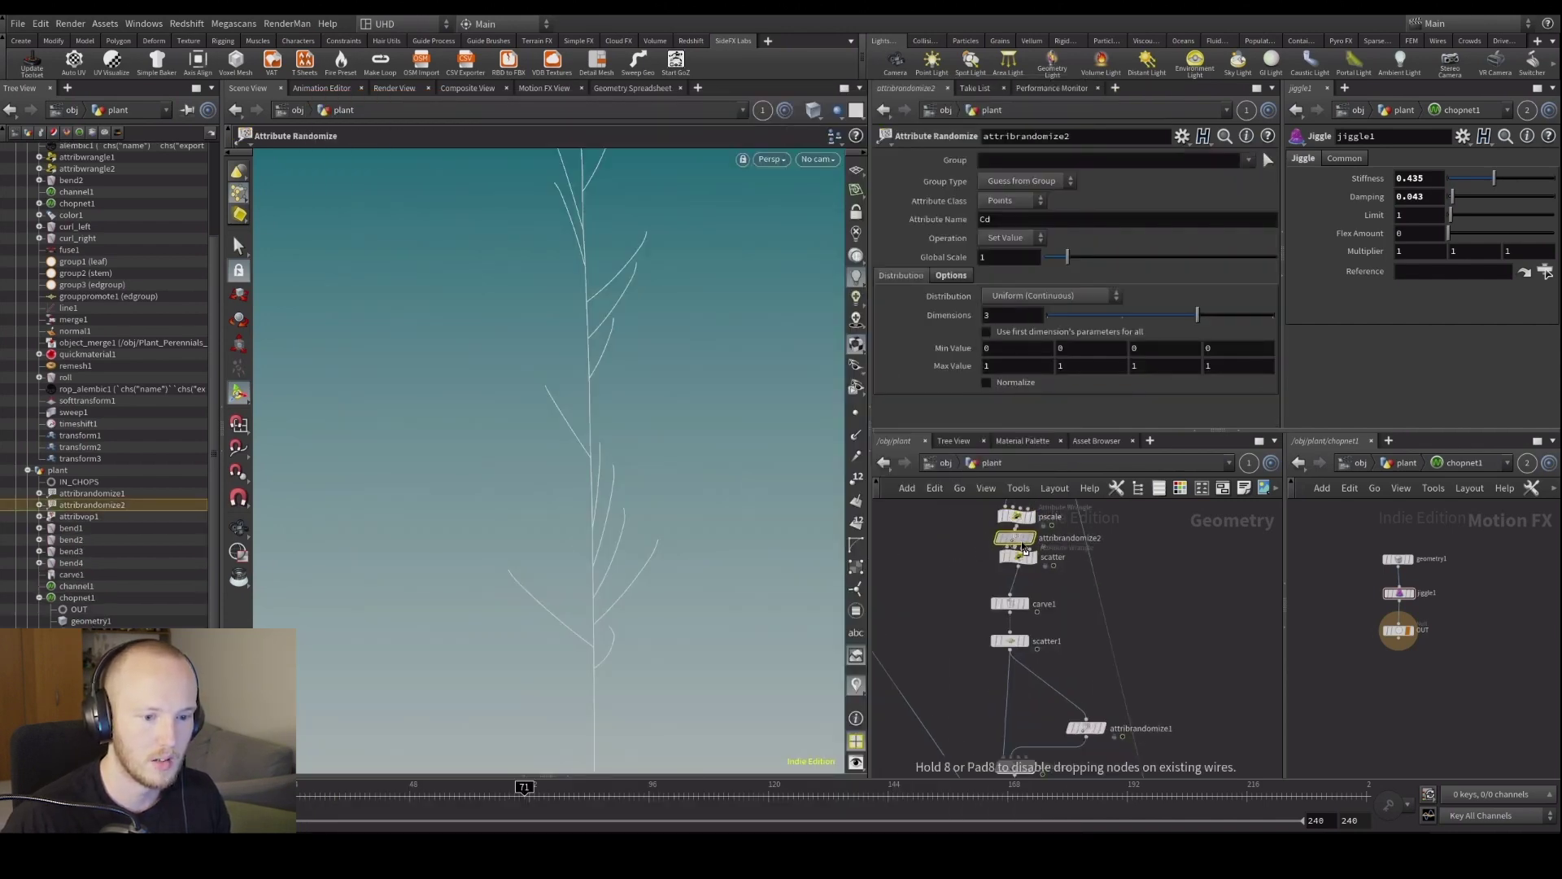
Make the new Attribute Randomize node act on the pscale attribute with the Multiply operation.
text(pscale)
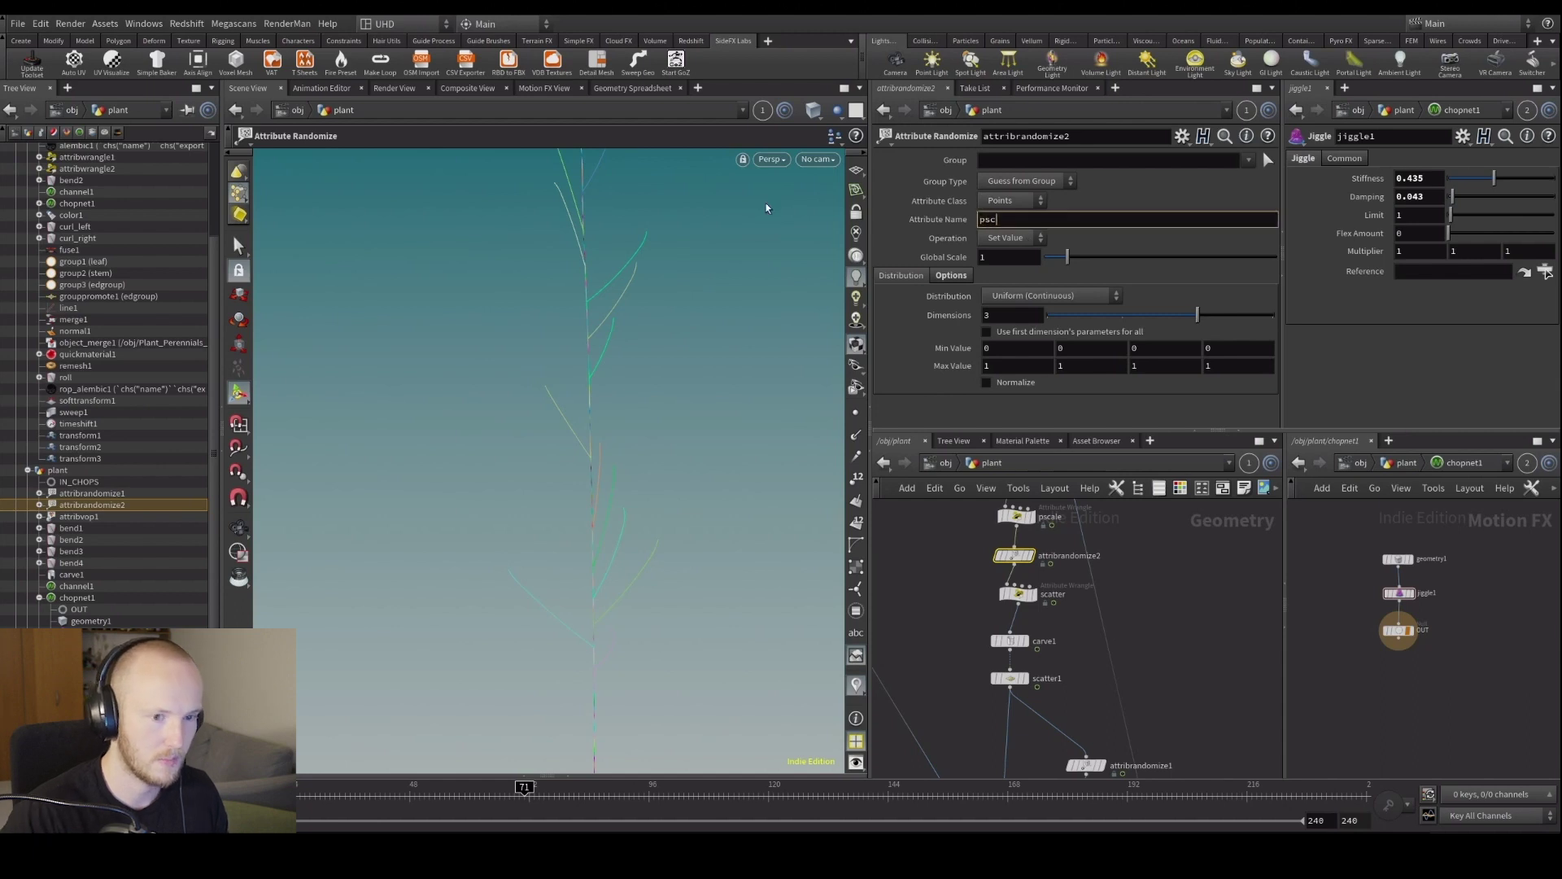
key(Return)
click(1016, 238)
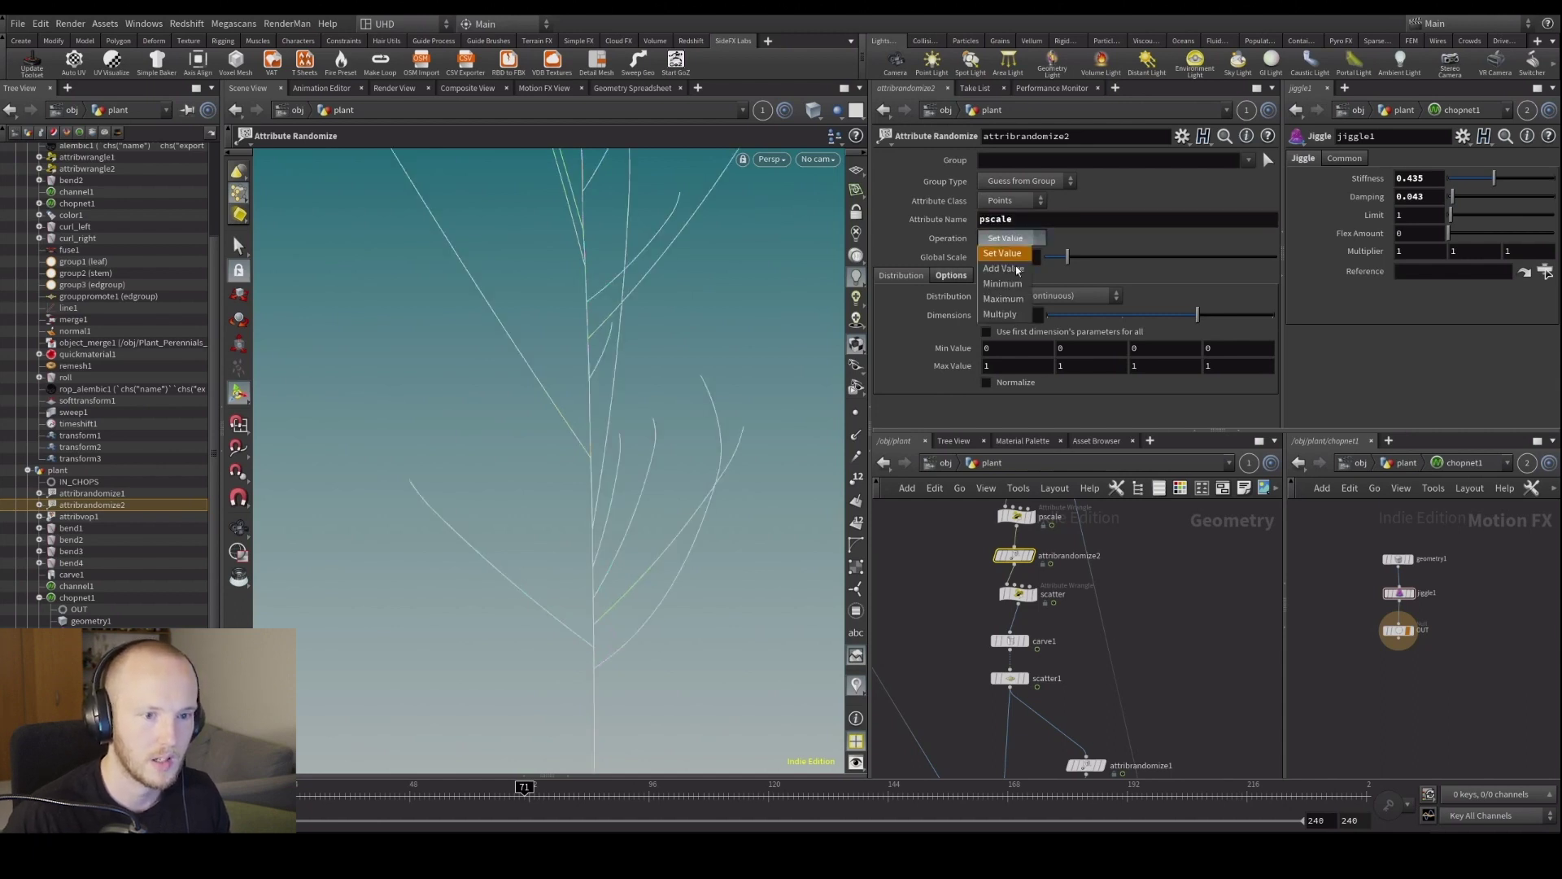
click(1013, 314)
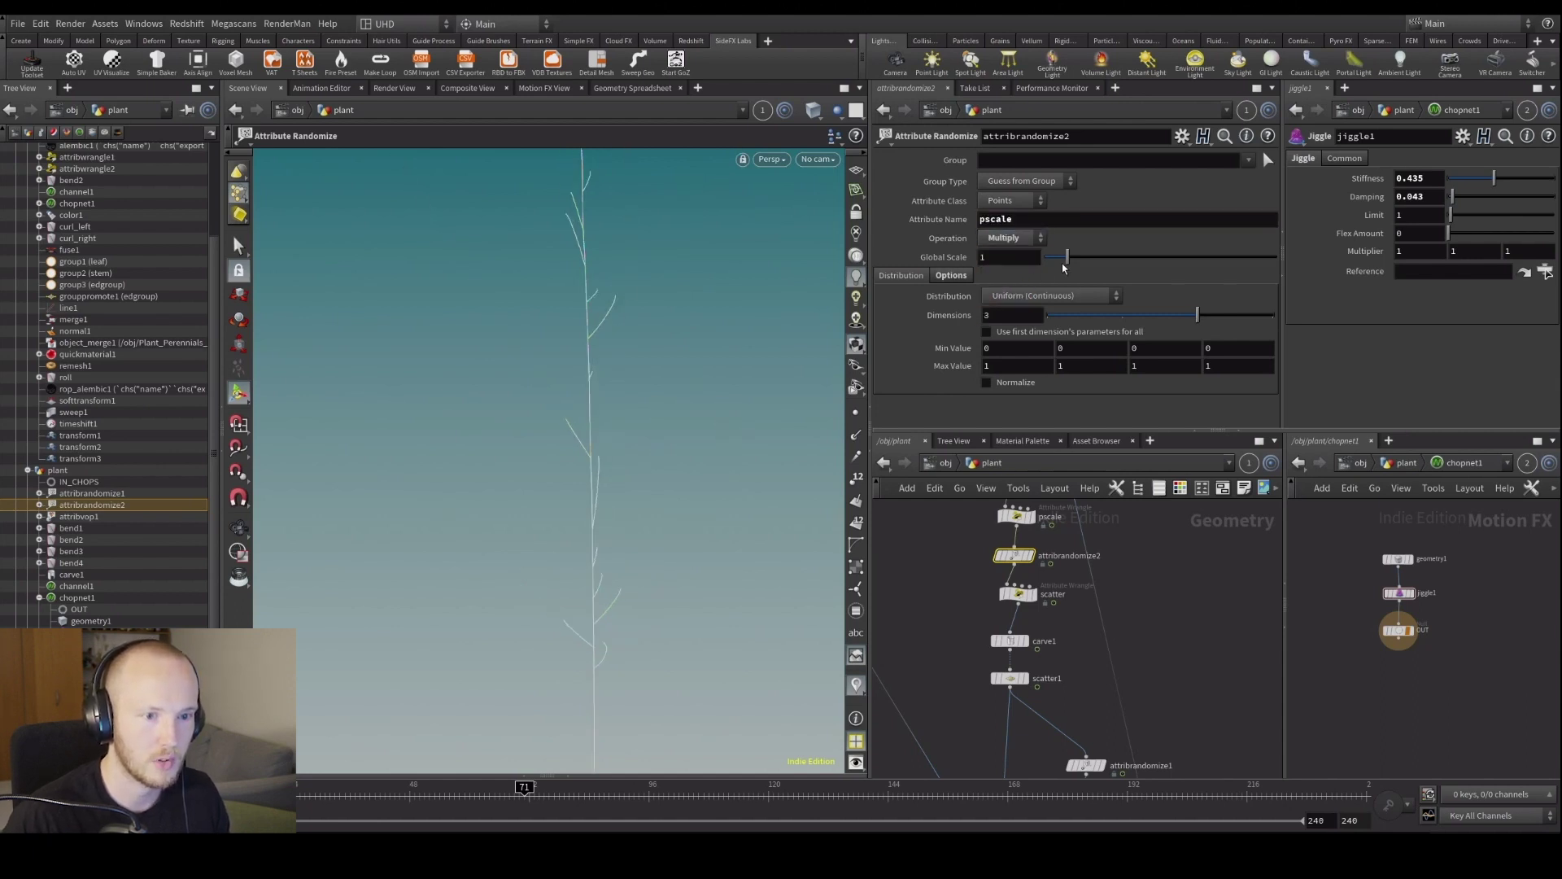
Set the pscale randomization to 1 dimension with a Min Value of 0.8 and a Global Scale of 1.95.
drag(1105, 326, 1048, 329)
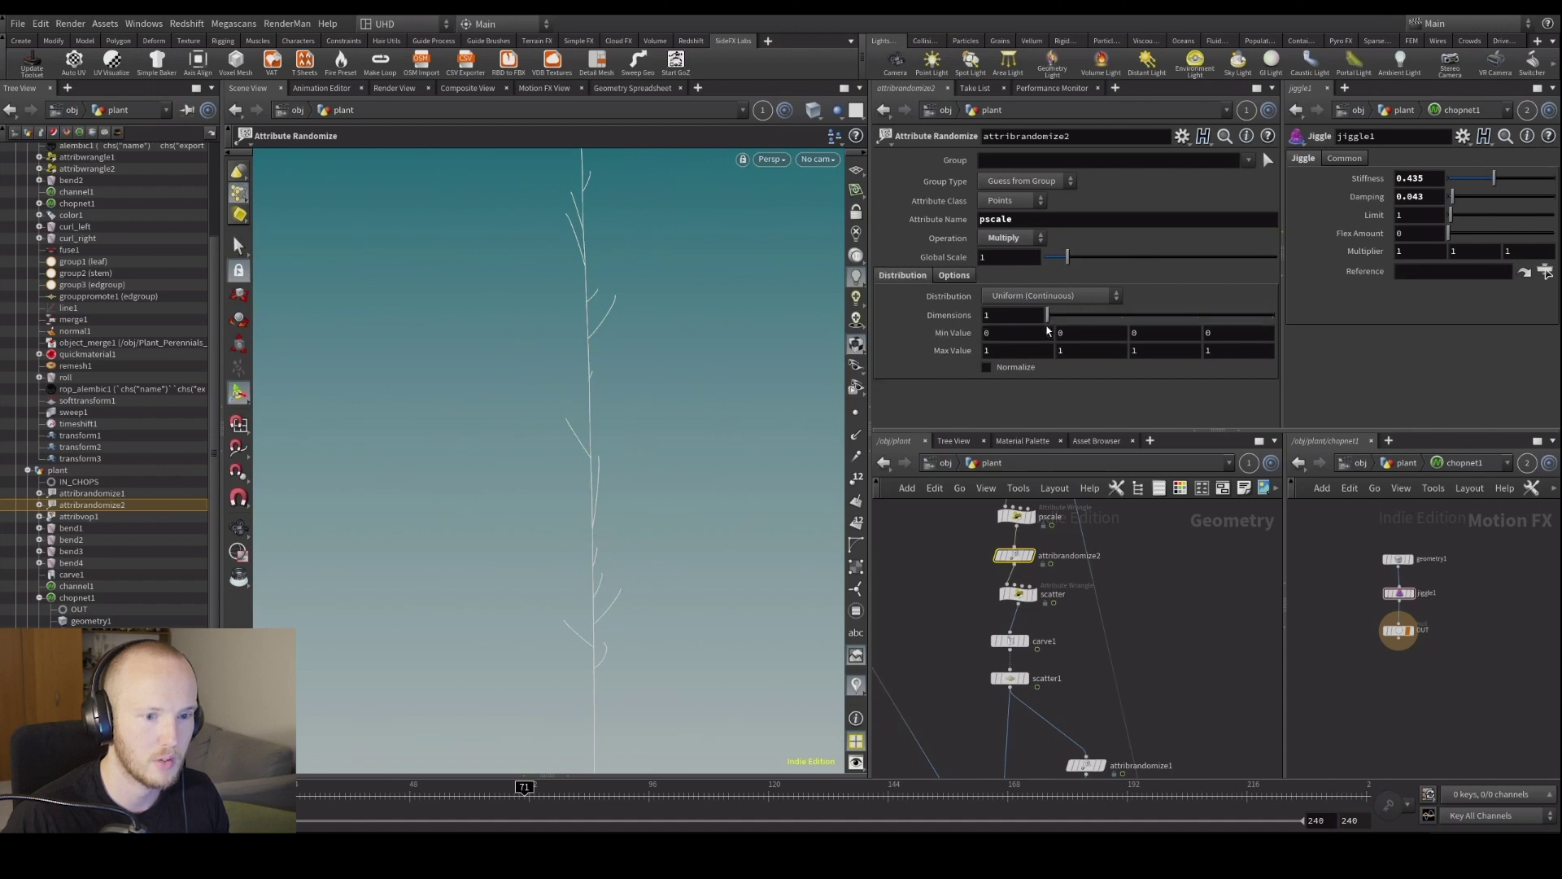
text(.8)
key(Return)
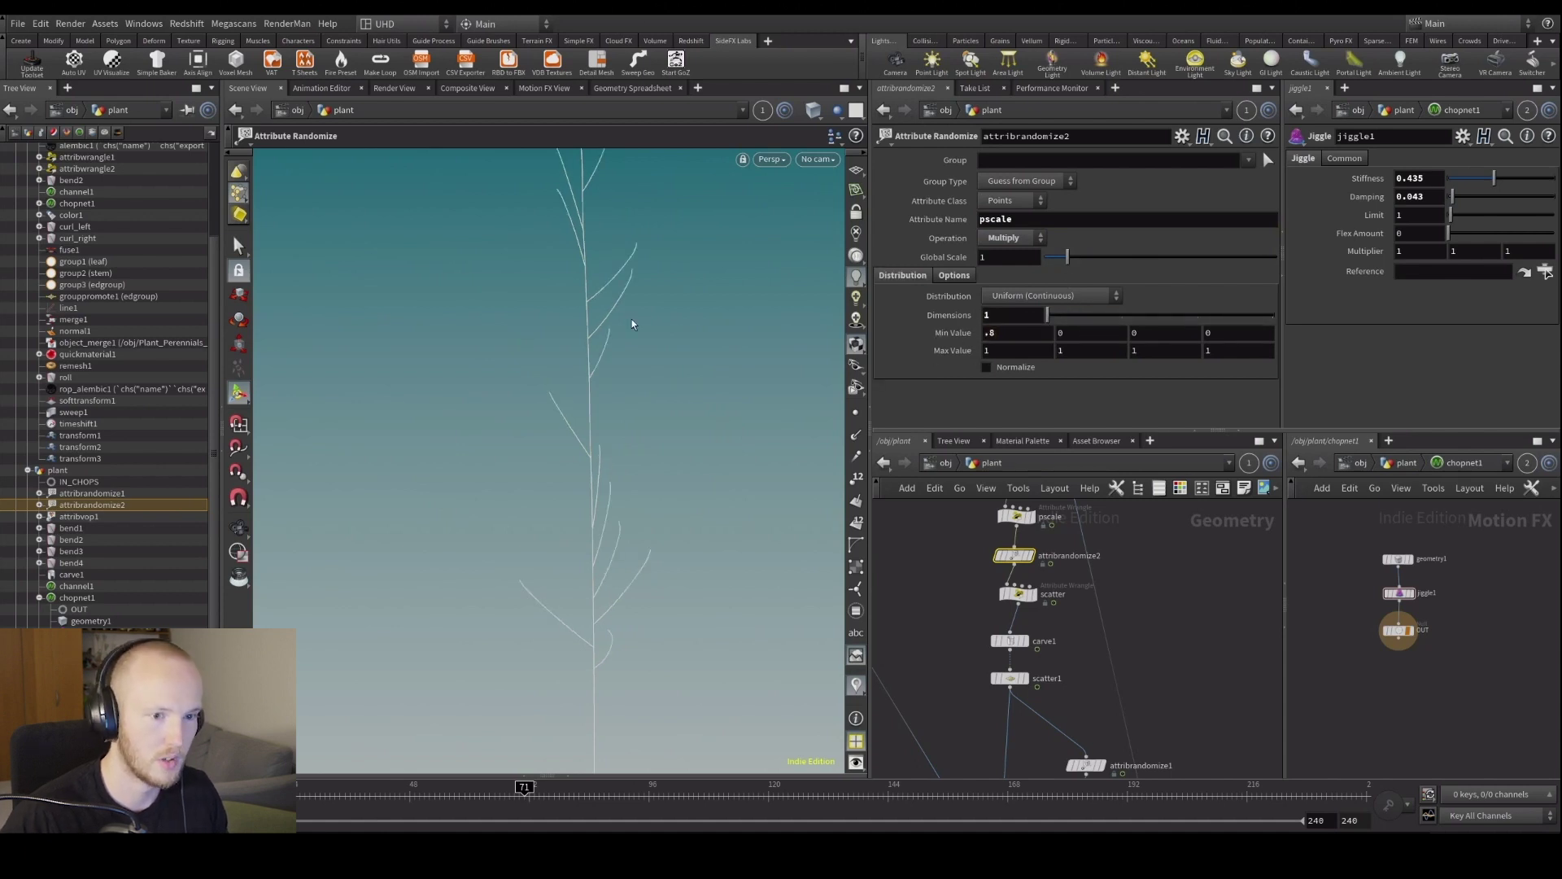
drag(1084, 258, 1090, 258)
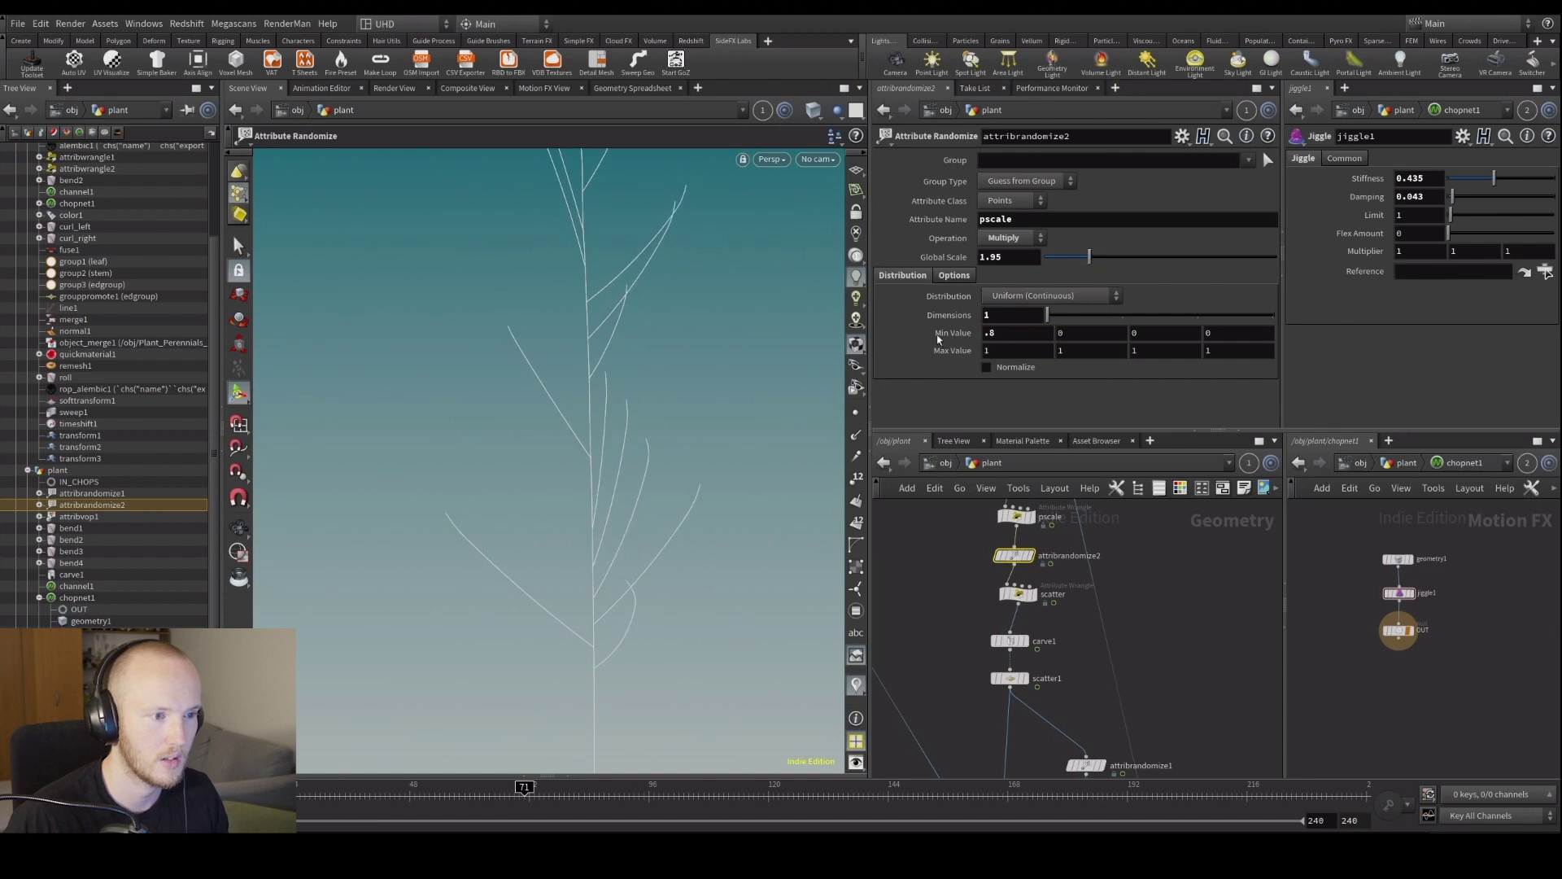
Inspect the randomized branch sizes on the whole plant and review the growth animation at different frames.
key(Escape)
drag(617, 397, 558, 478)
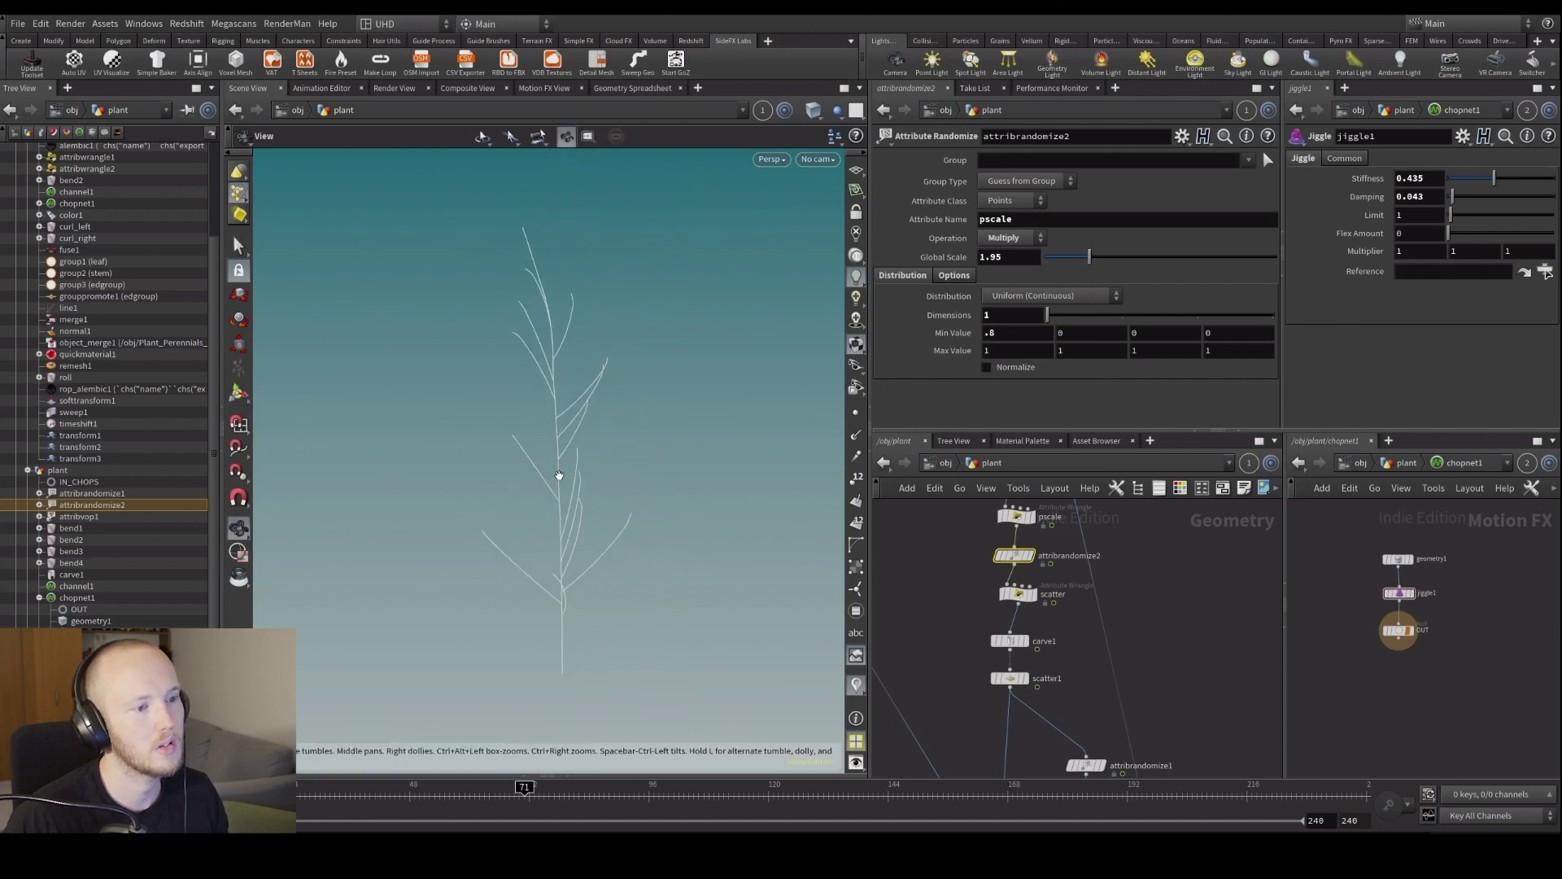
key(Return)
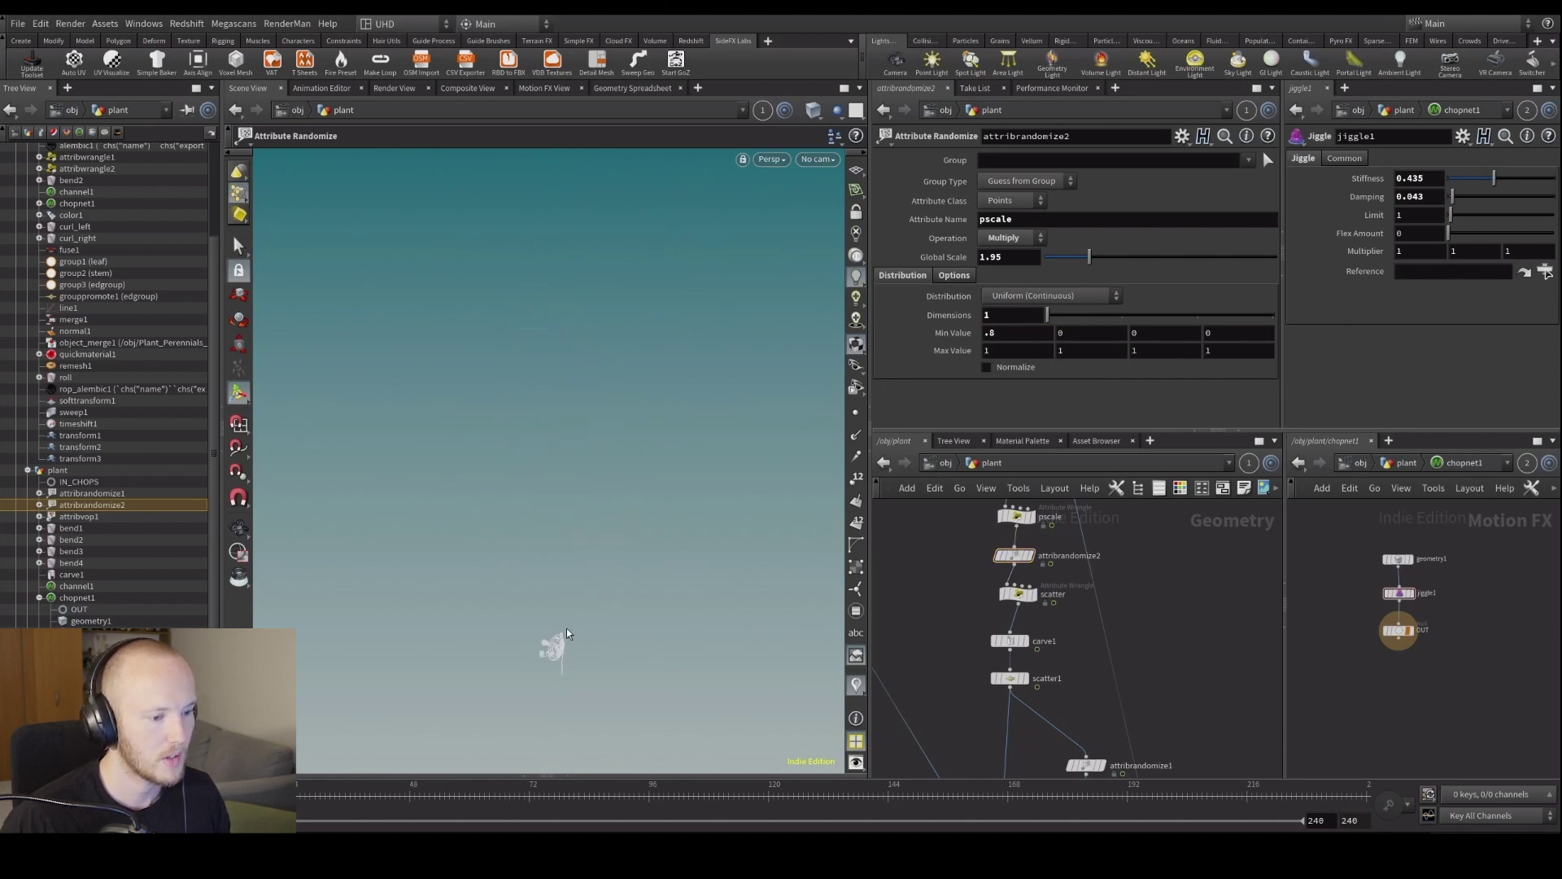
key(Escape)
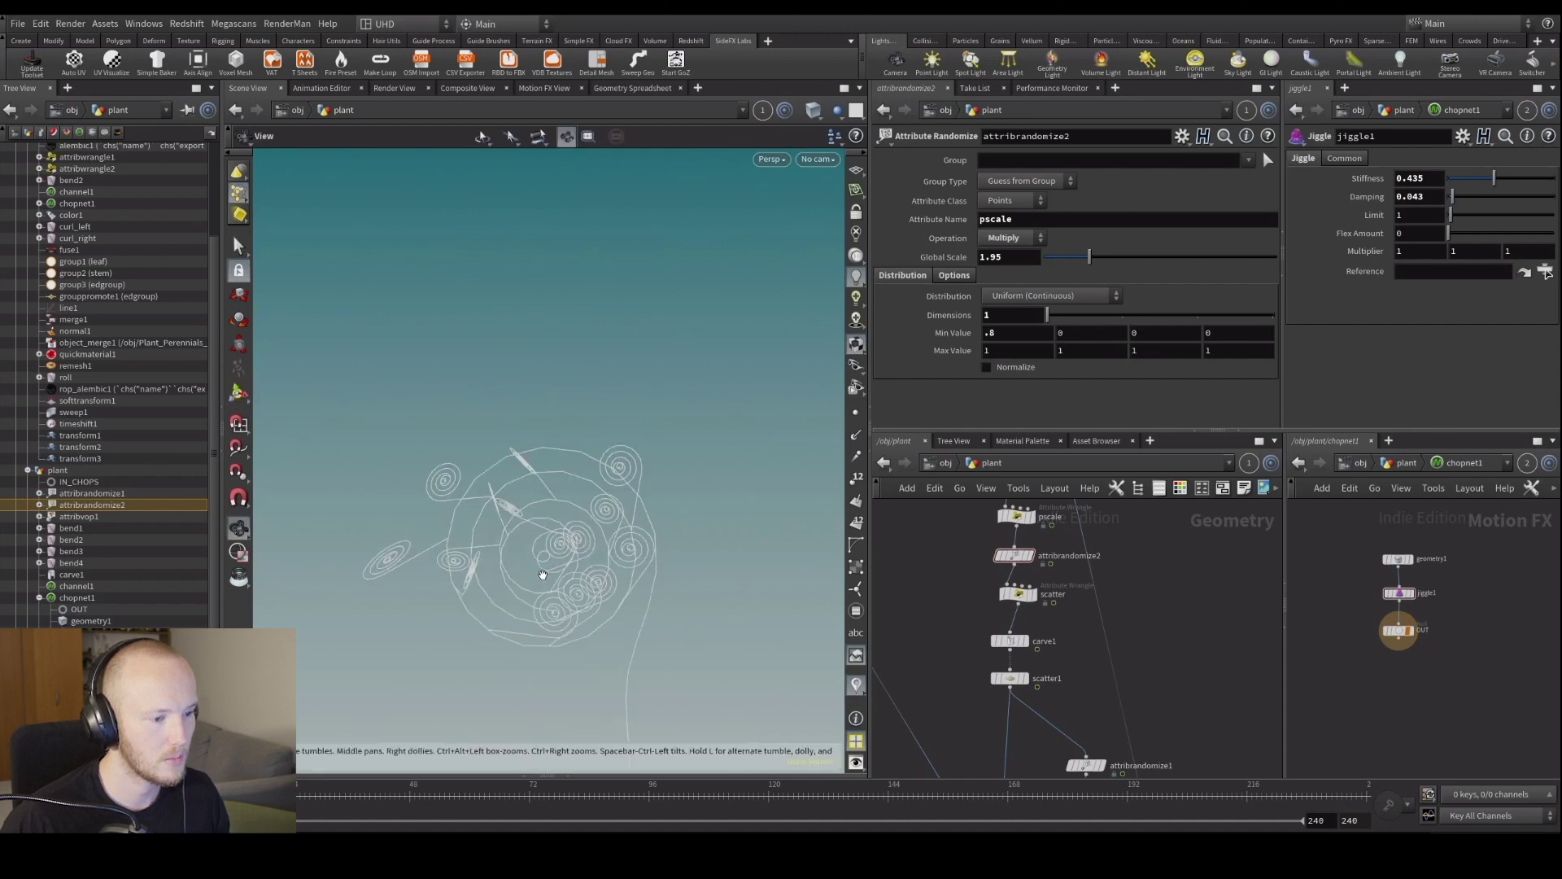
key(Return)
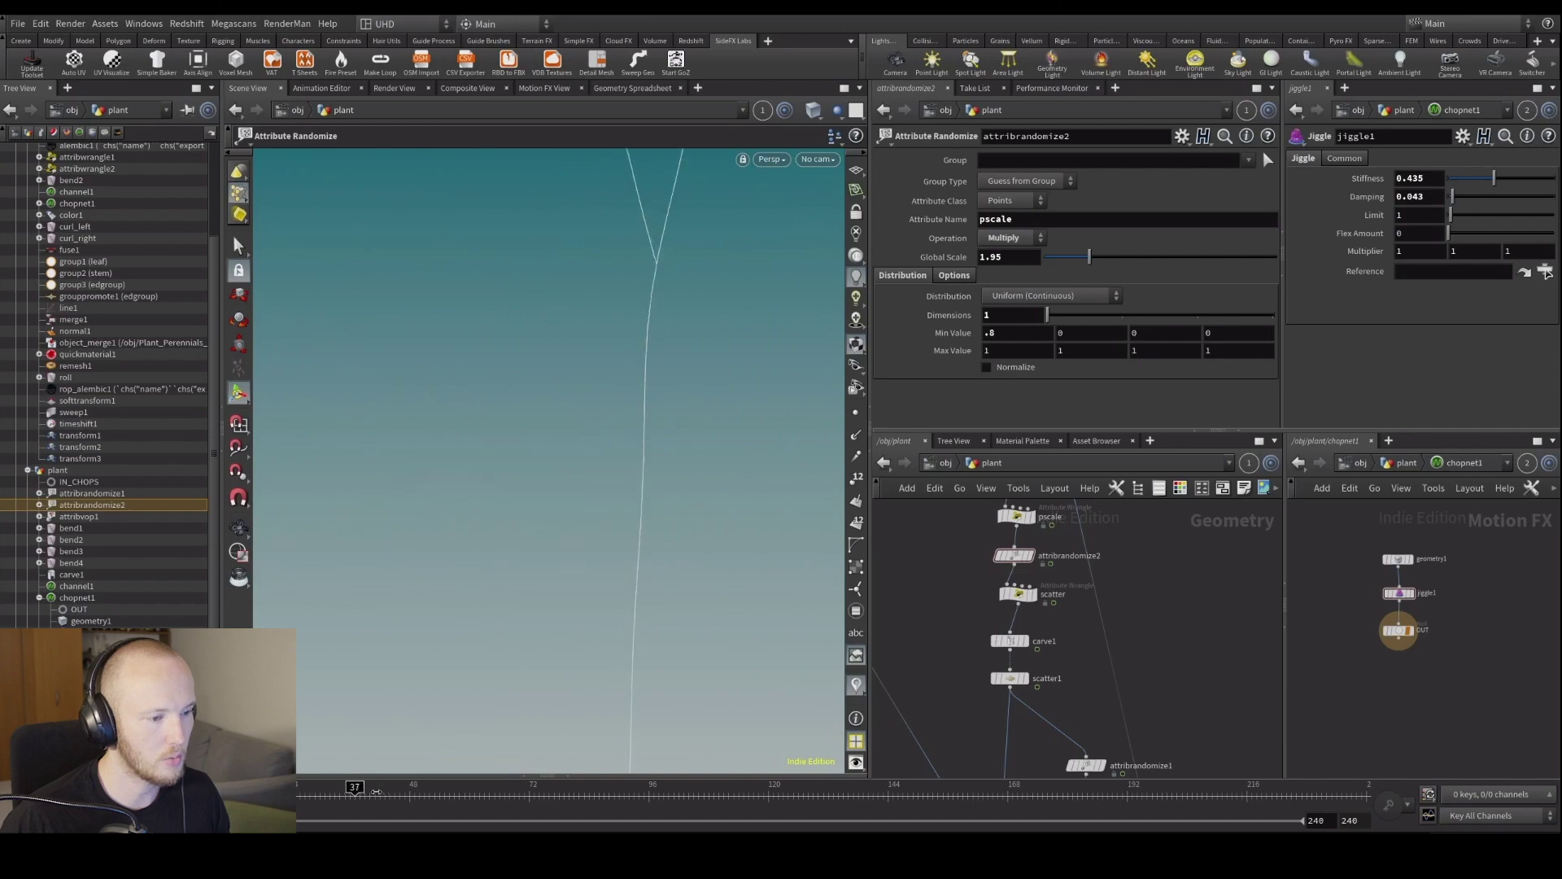